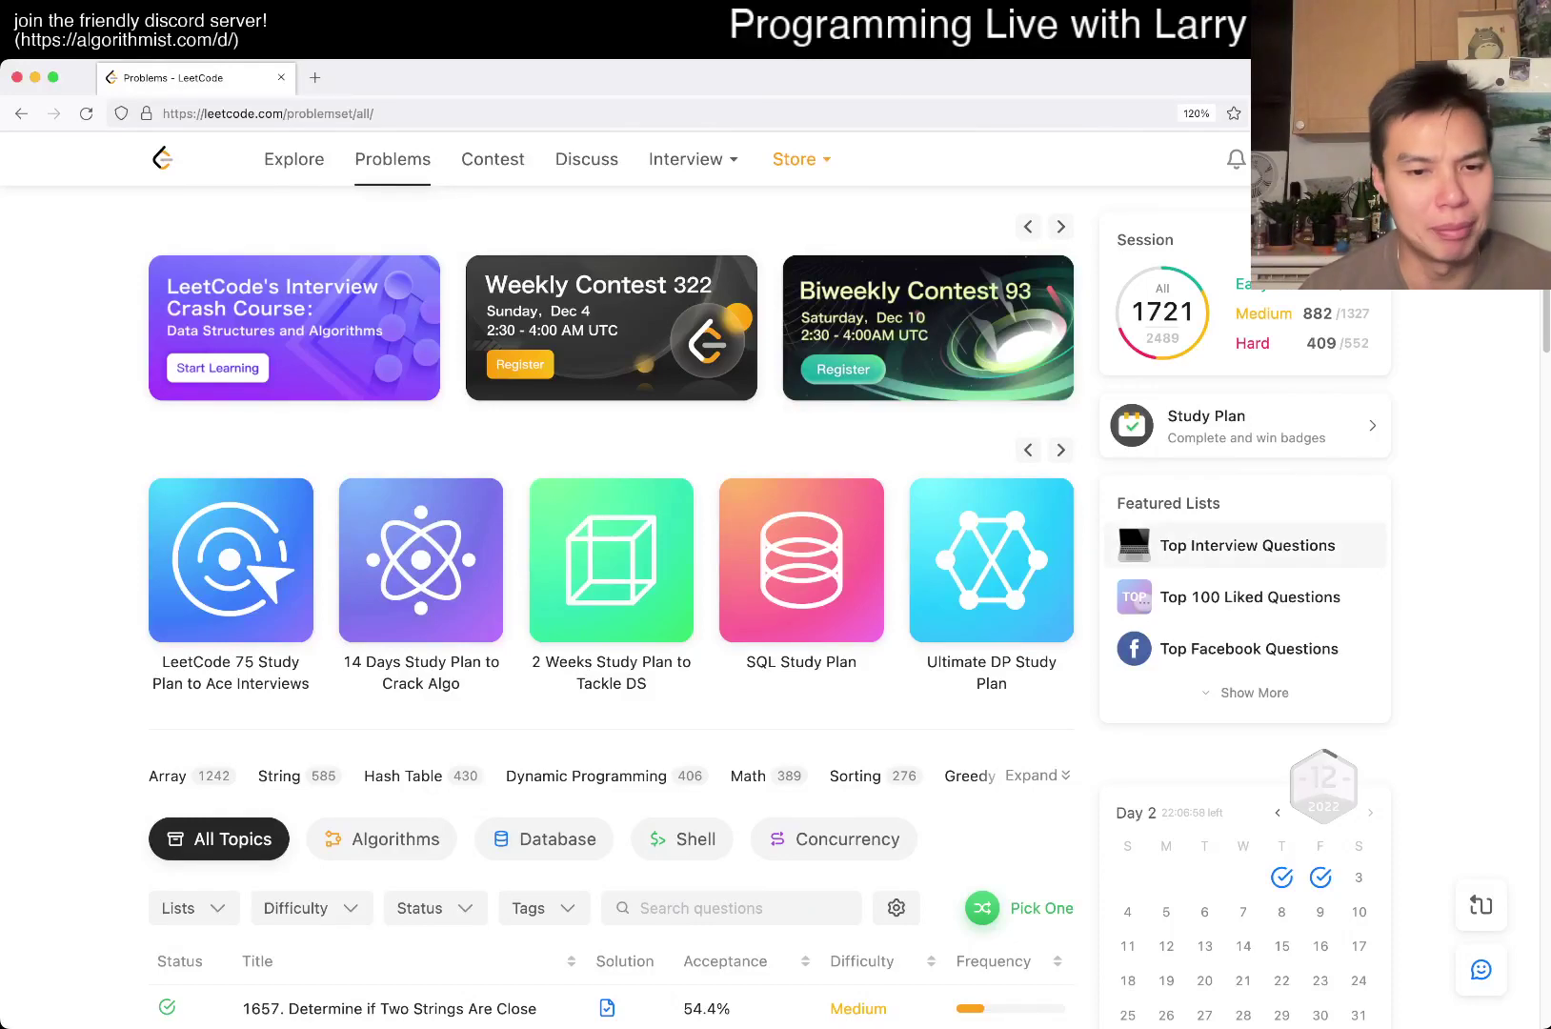
pyautogui.scroll(-3, 606, 545)
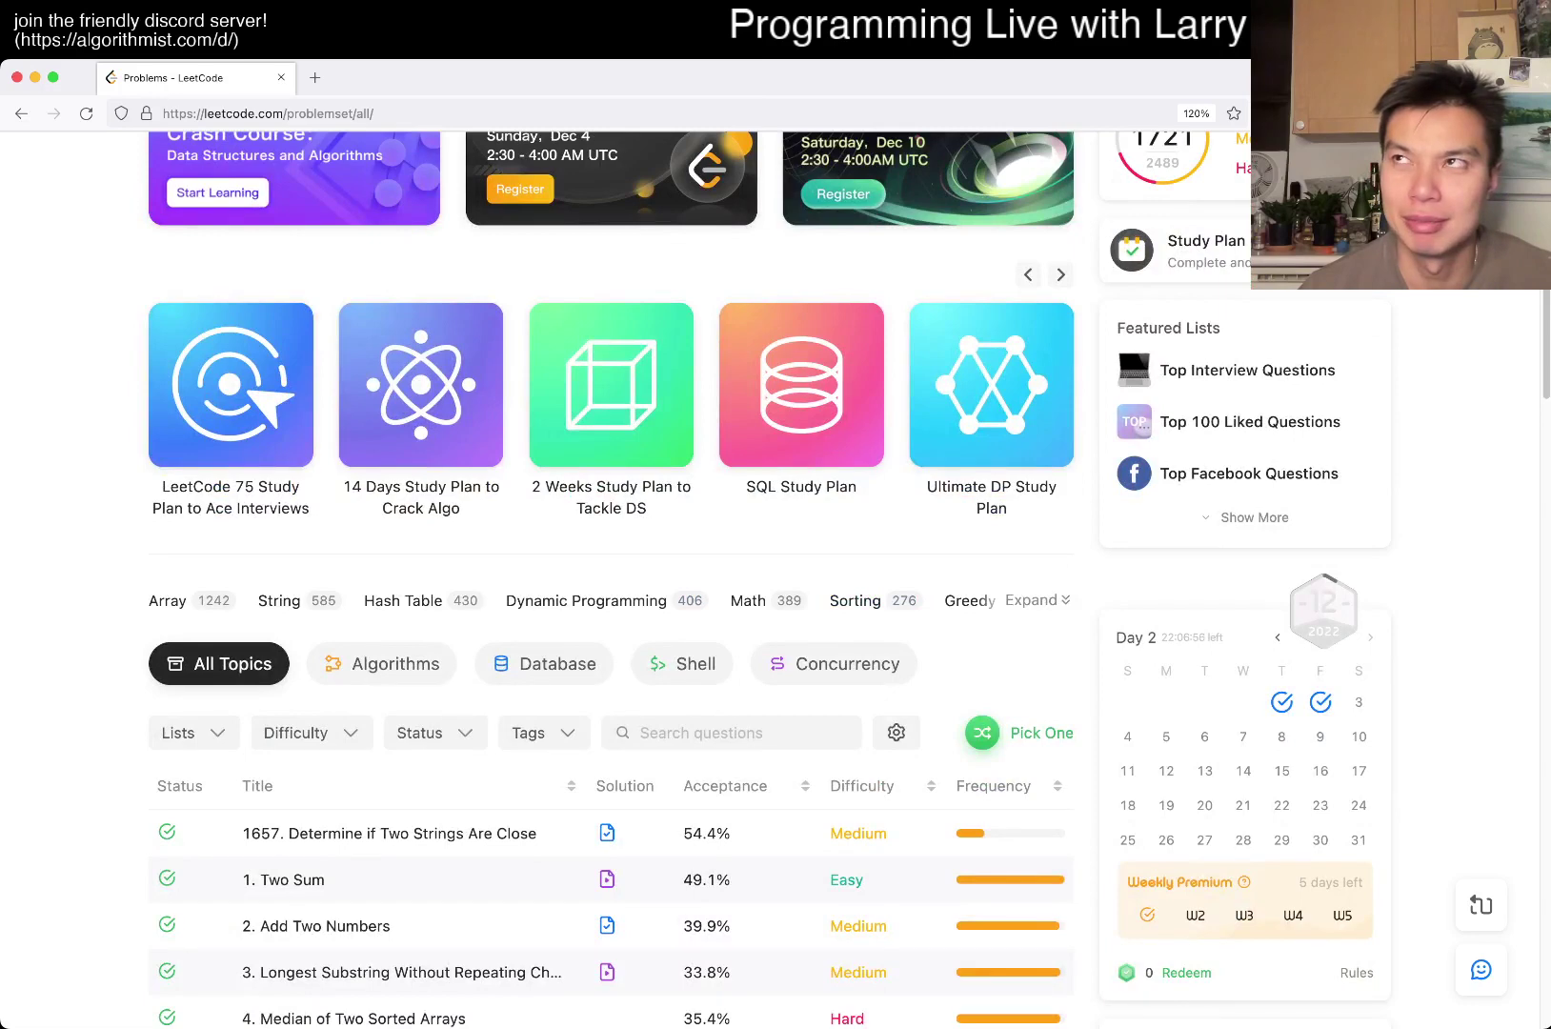
pyautogui.scroll(-3, 606, 545)
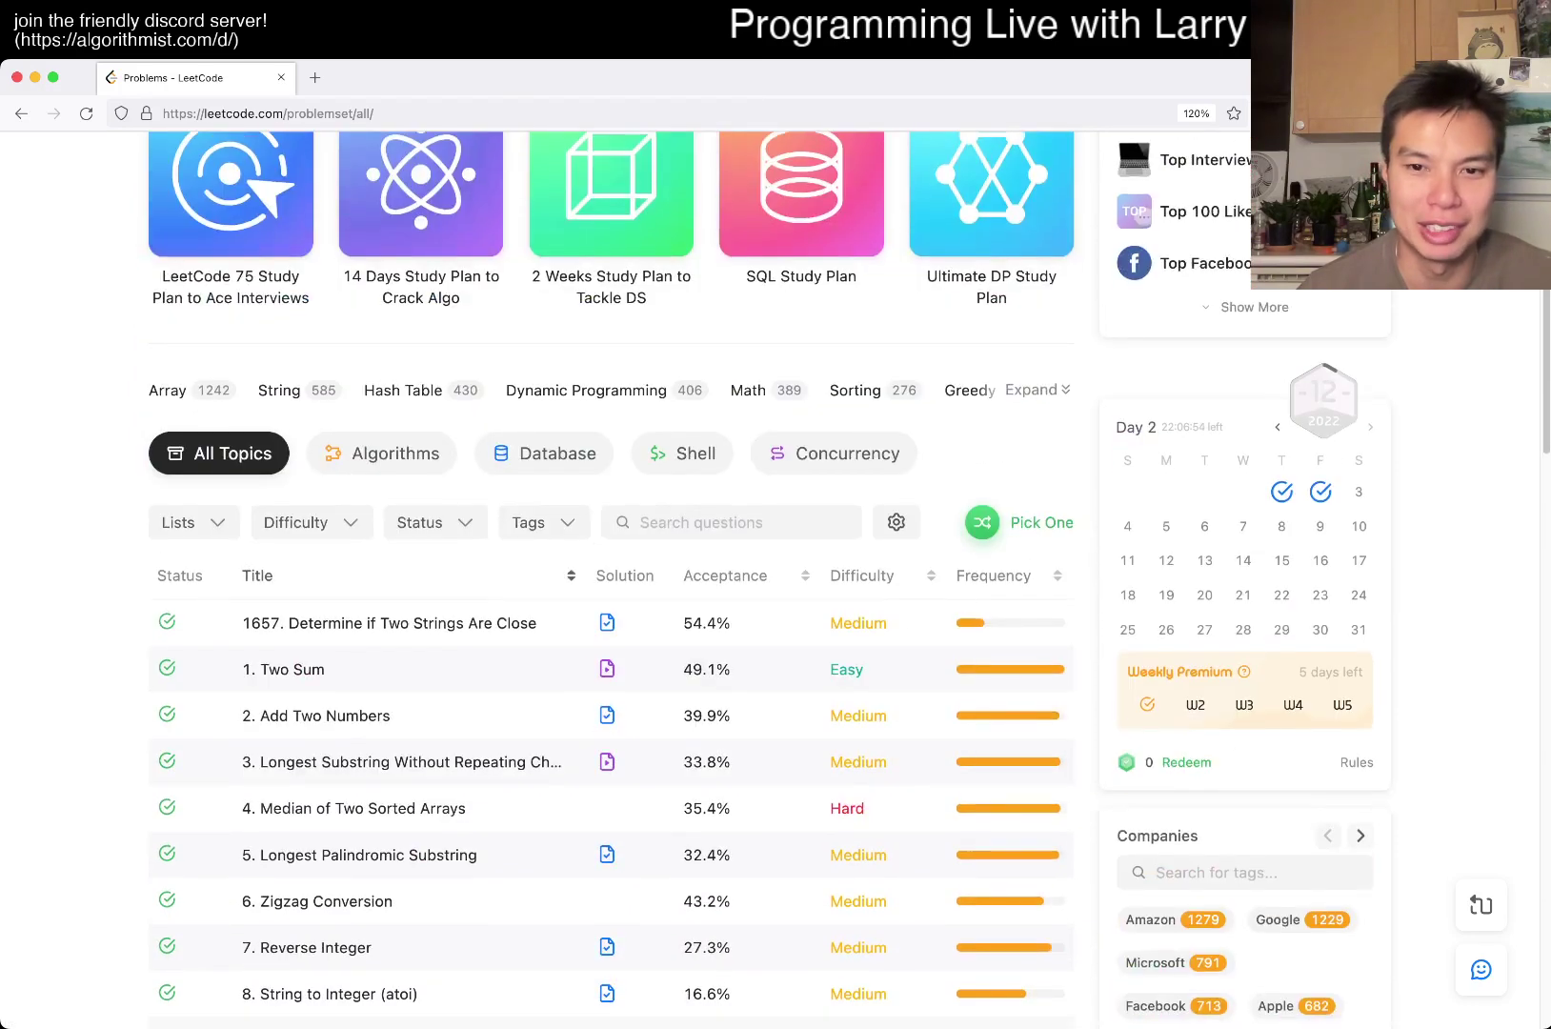
# Step: Filter problems to Medium difficulty and Todo status, then pick a random one
pyautogui.click(310, 522)
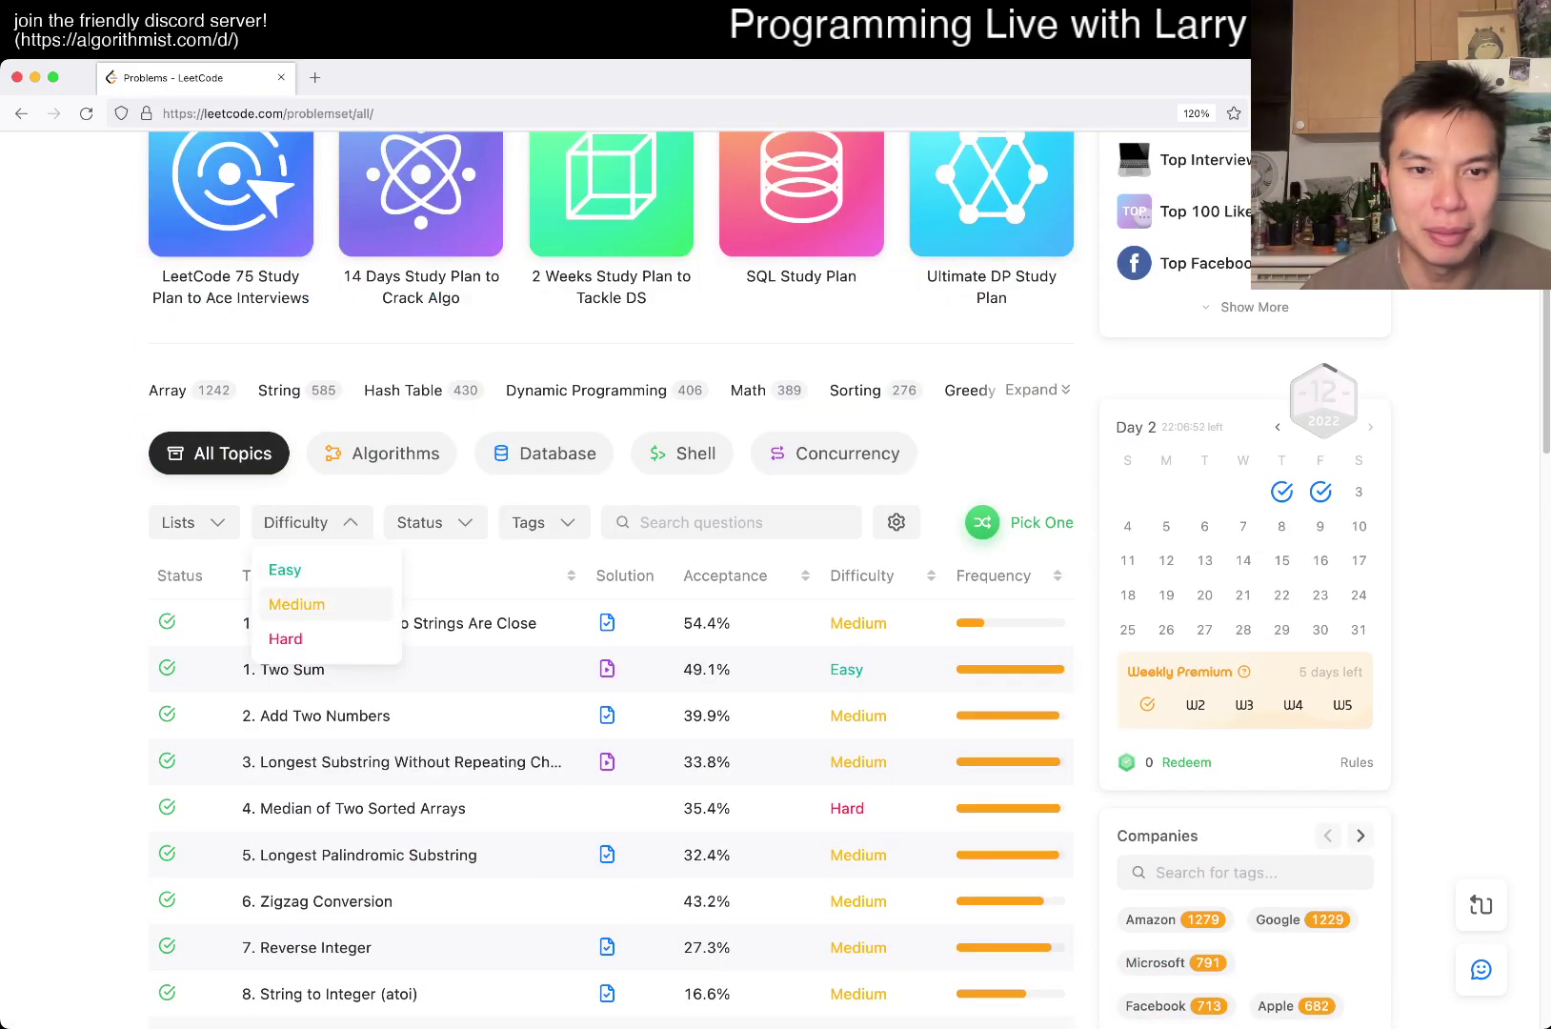
pyautogui.click(295, 604)
pyautogui.click(543, 522)
pyautogui.click(431, 522)
pyautogui.click(437, 569)
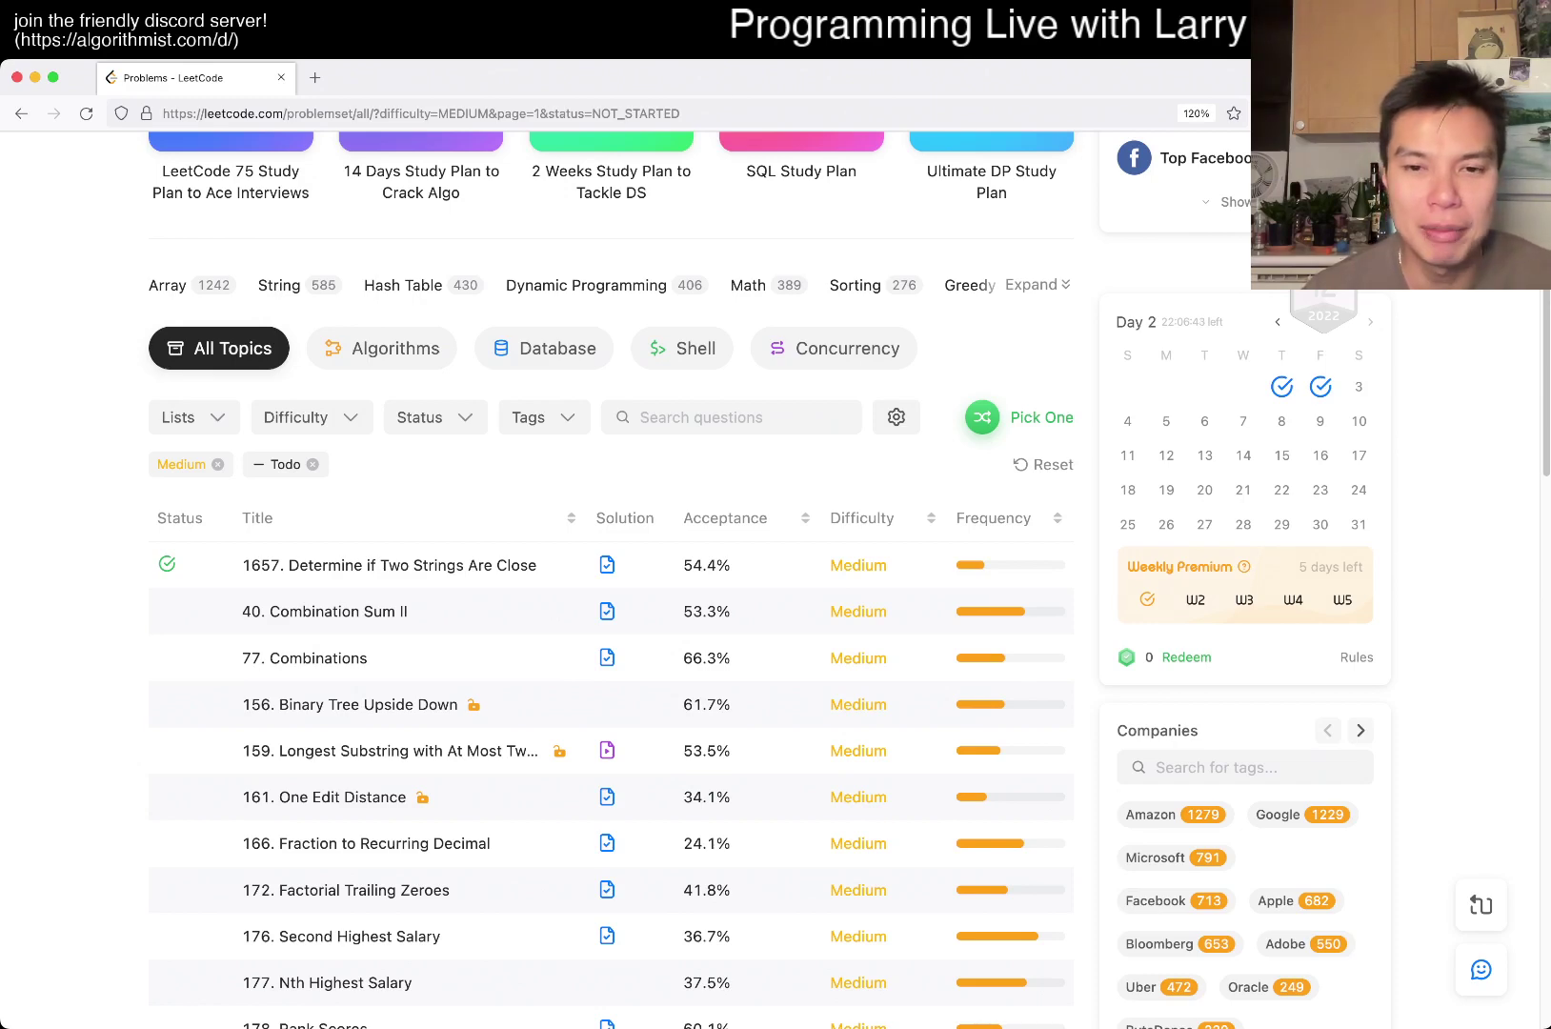
pyautogui.scroll(-1, 606, 605)
pyautogui.scroll(5, 606, 605)
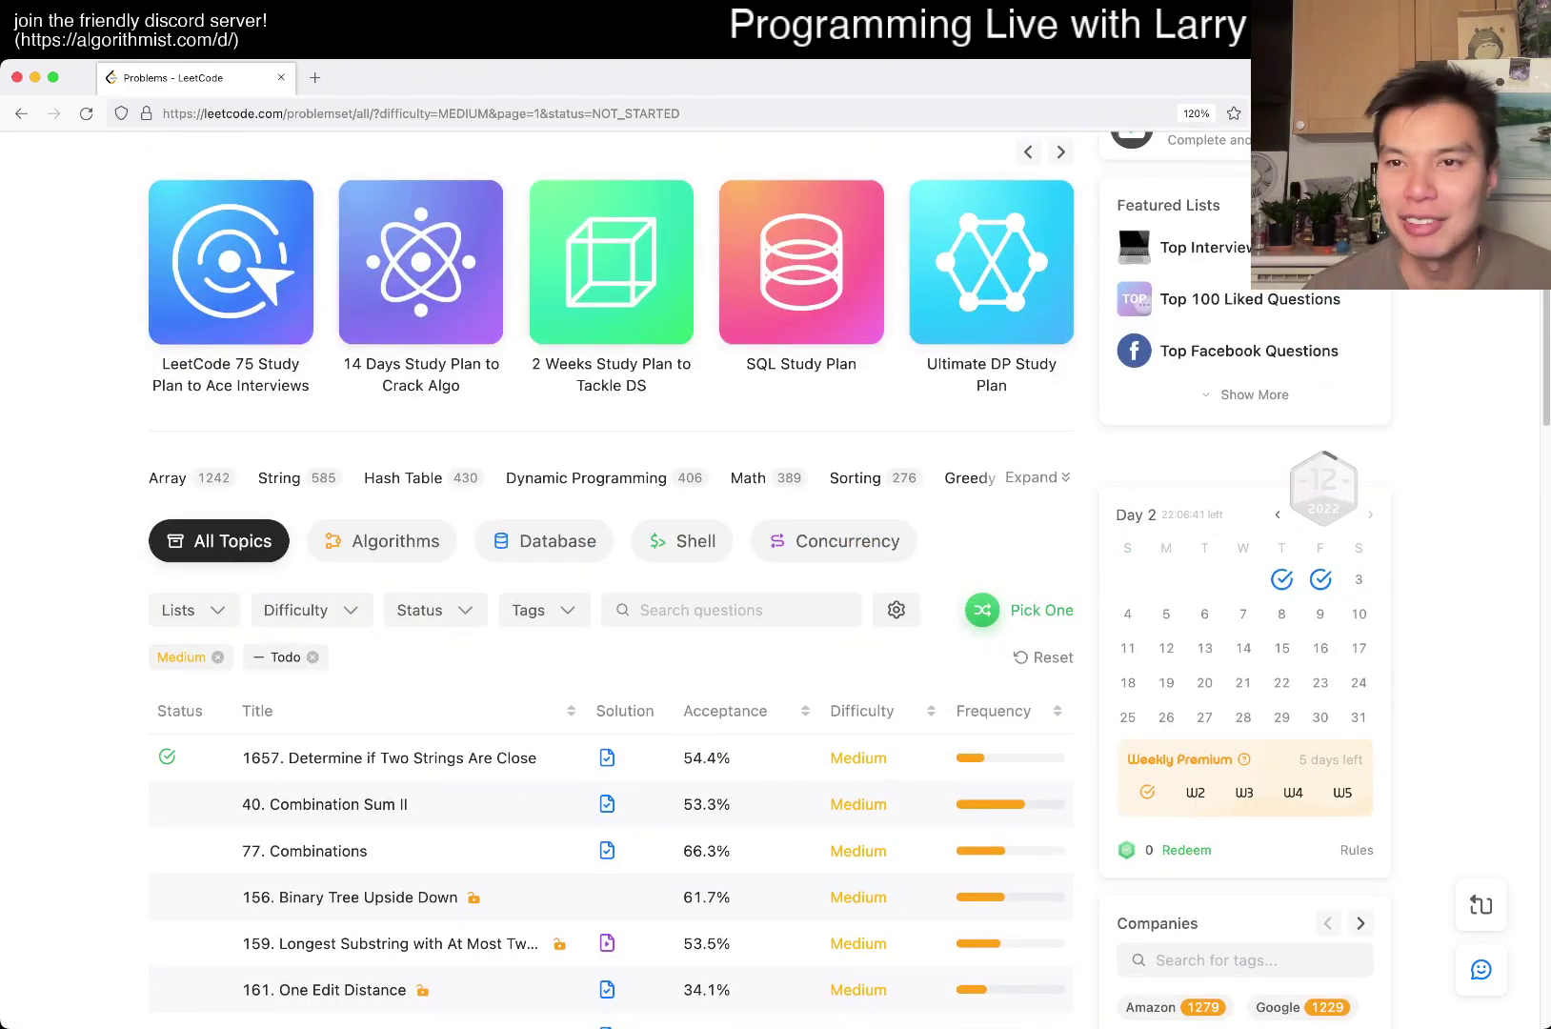
pyautogui.scroll(3, 606, 605)
pyautogui.scroll(2, 606, 606)
pyautogui.scroll(-1, 606, 605)
pyautogui.click(1018, 854)
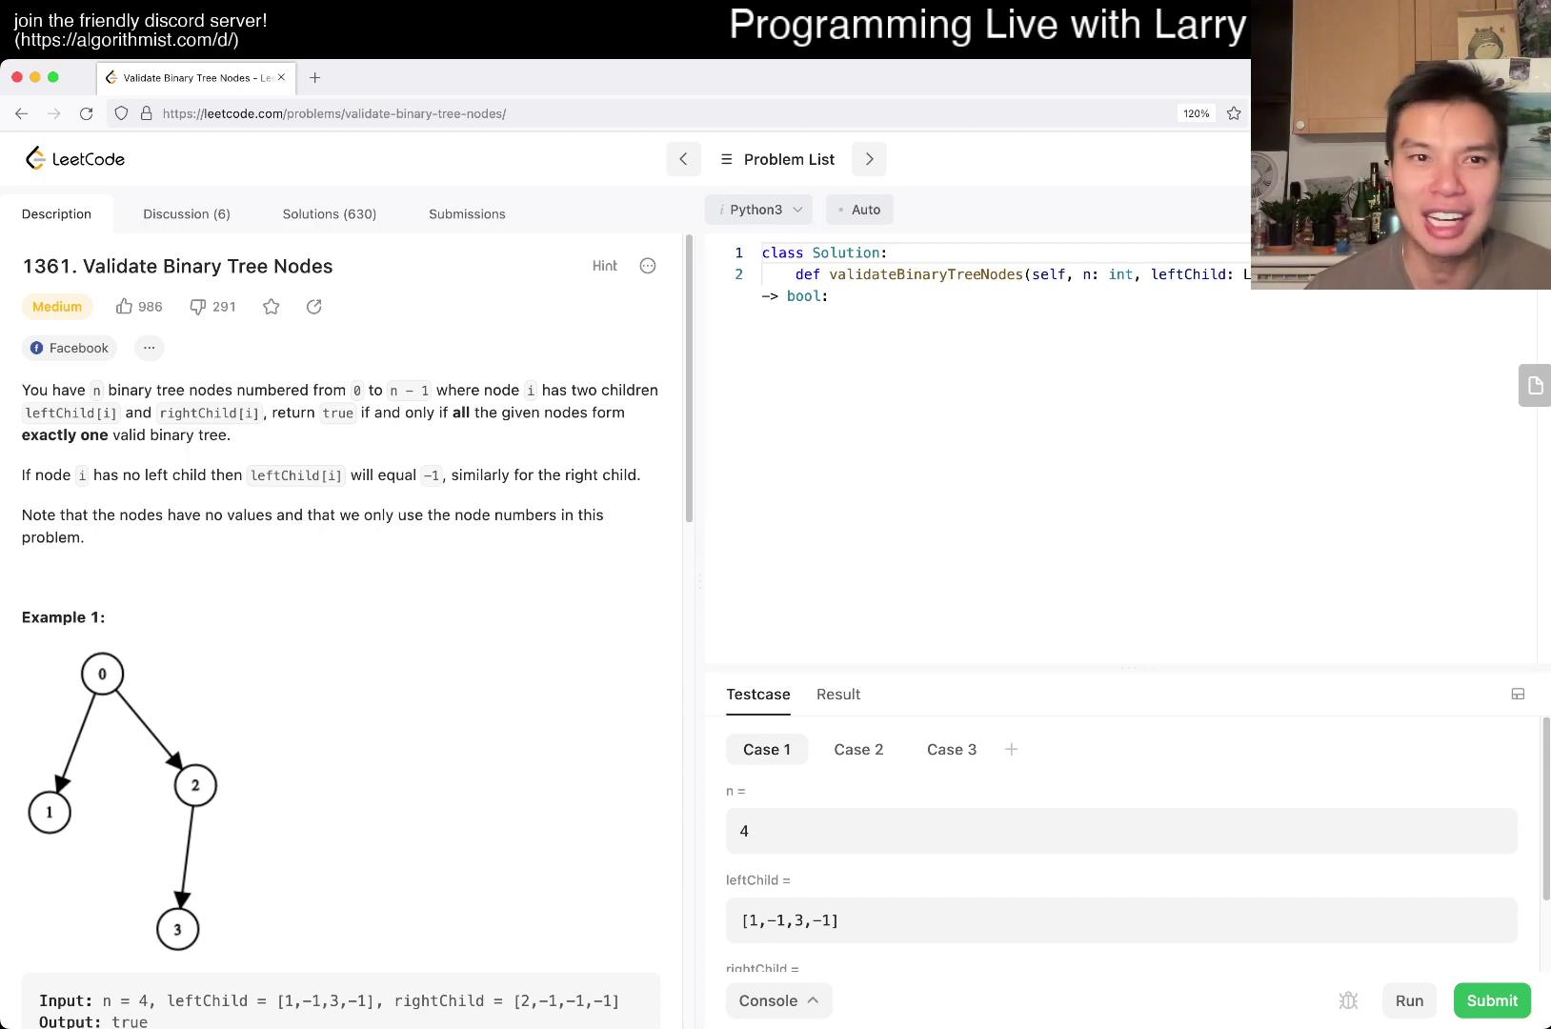
pyautogui.scroll(-8, 339, 605)
pyautogui.scroll(-5, 339, 605)
pyautogui.scroll(15, 339, 605)
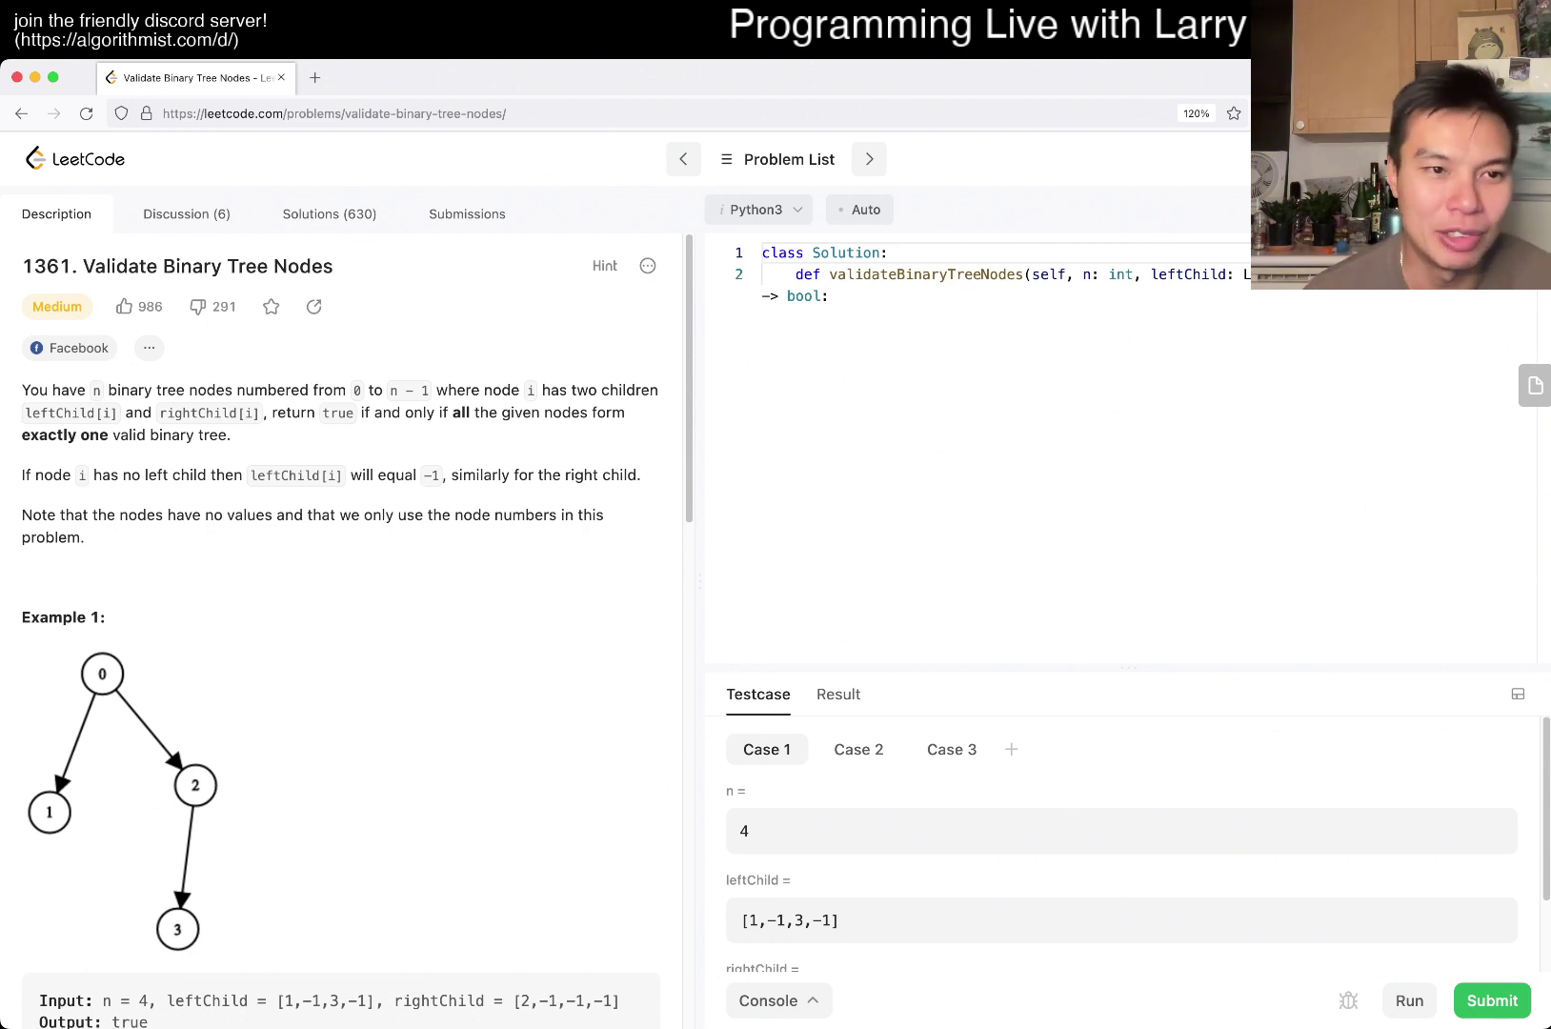
# Step: Read the Validate Binary Tree Nodes statement and examples, highlighting key phrases along the way
pyautogui.moveTo(108, 389); pyautogui.dragTo(178, 390)
pyautogui.click(177, 390)
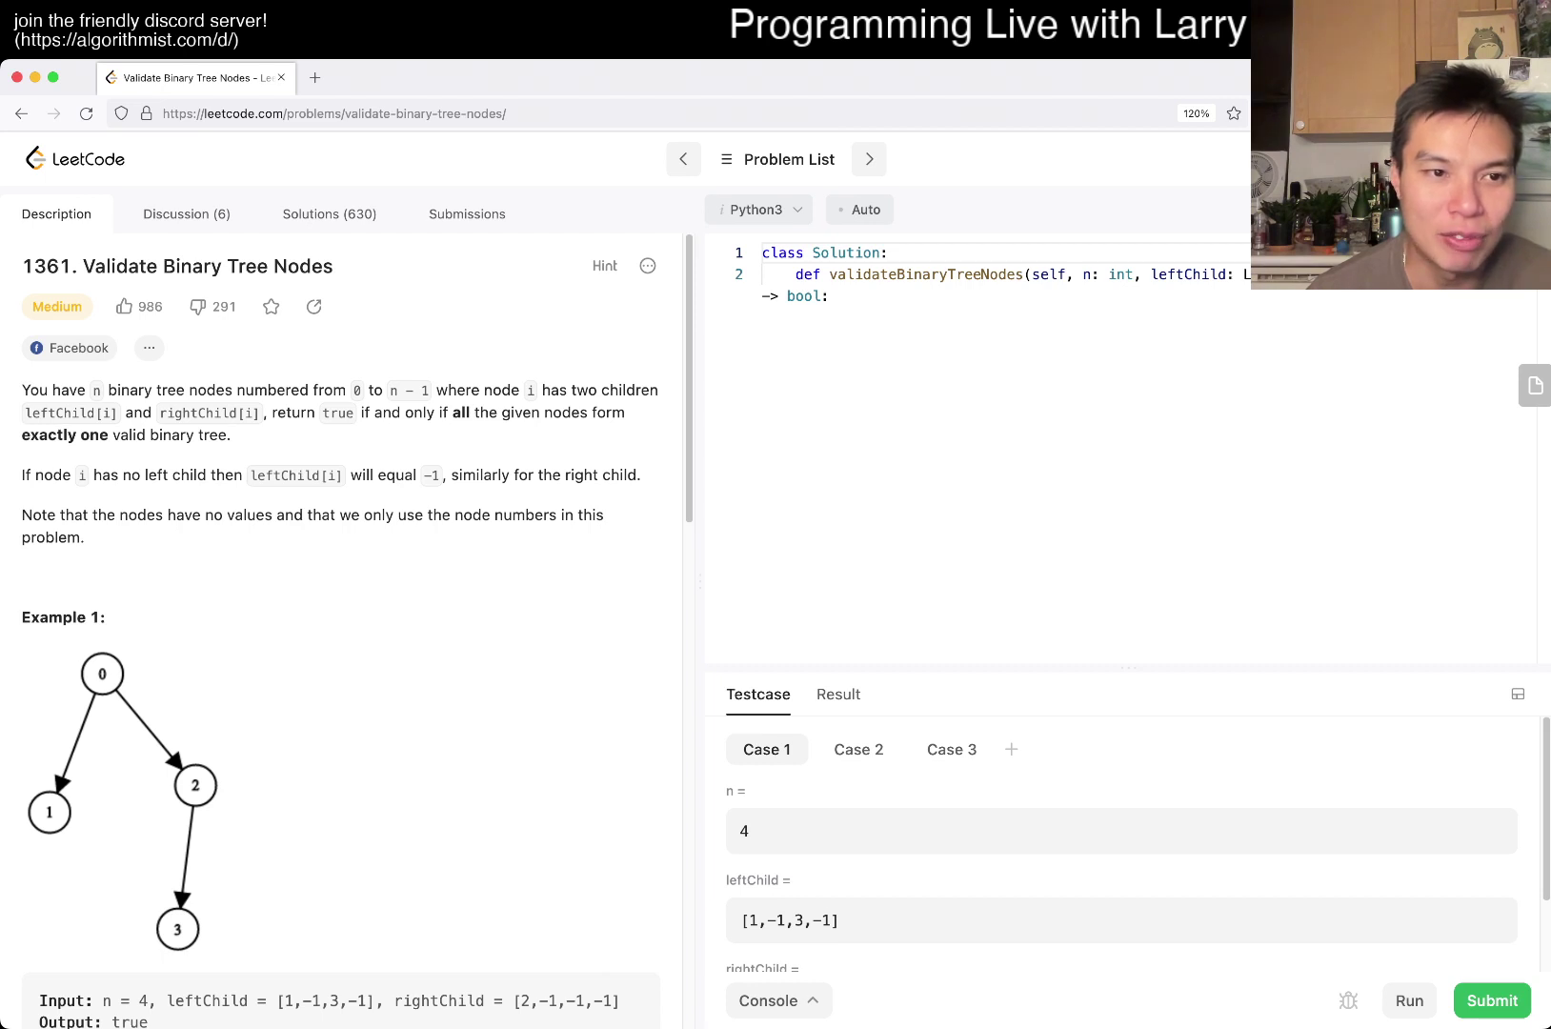
pyautogui.scroll(-4, 339, 605)
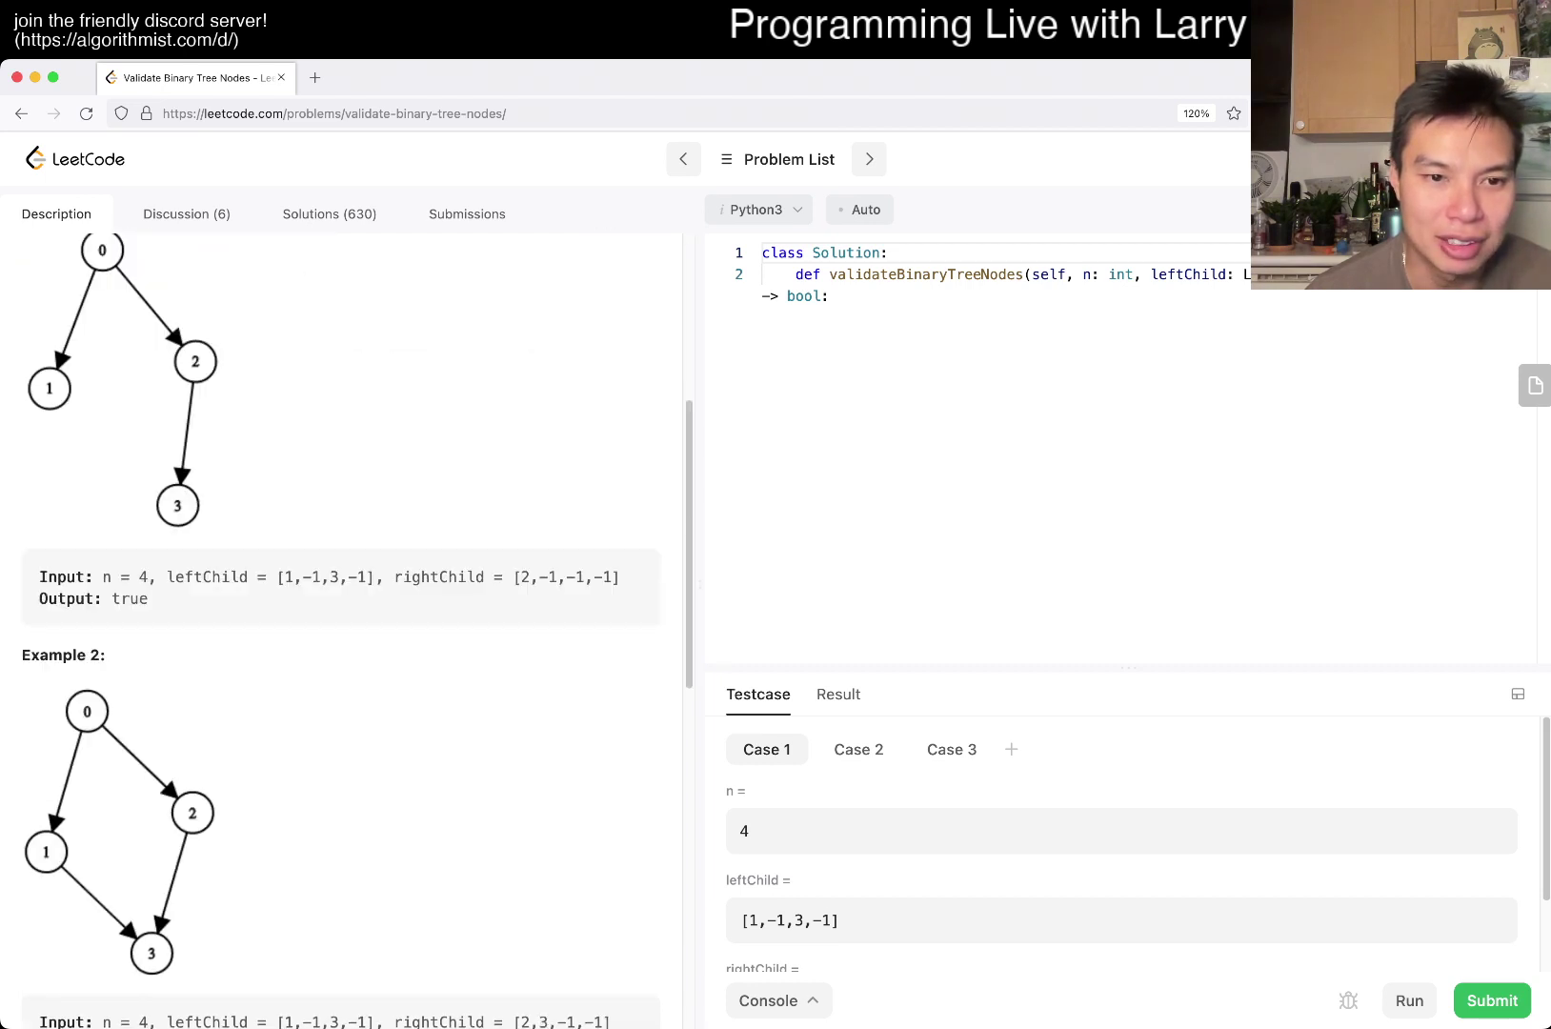
pyautogui.scroll(3, 340, 606)
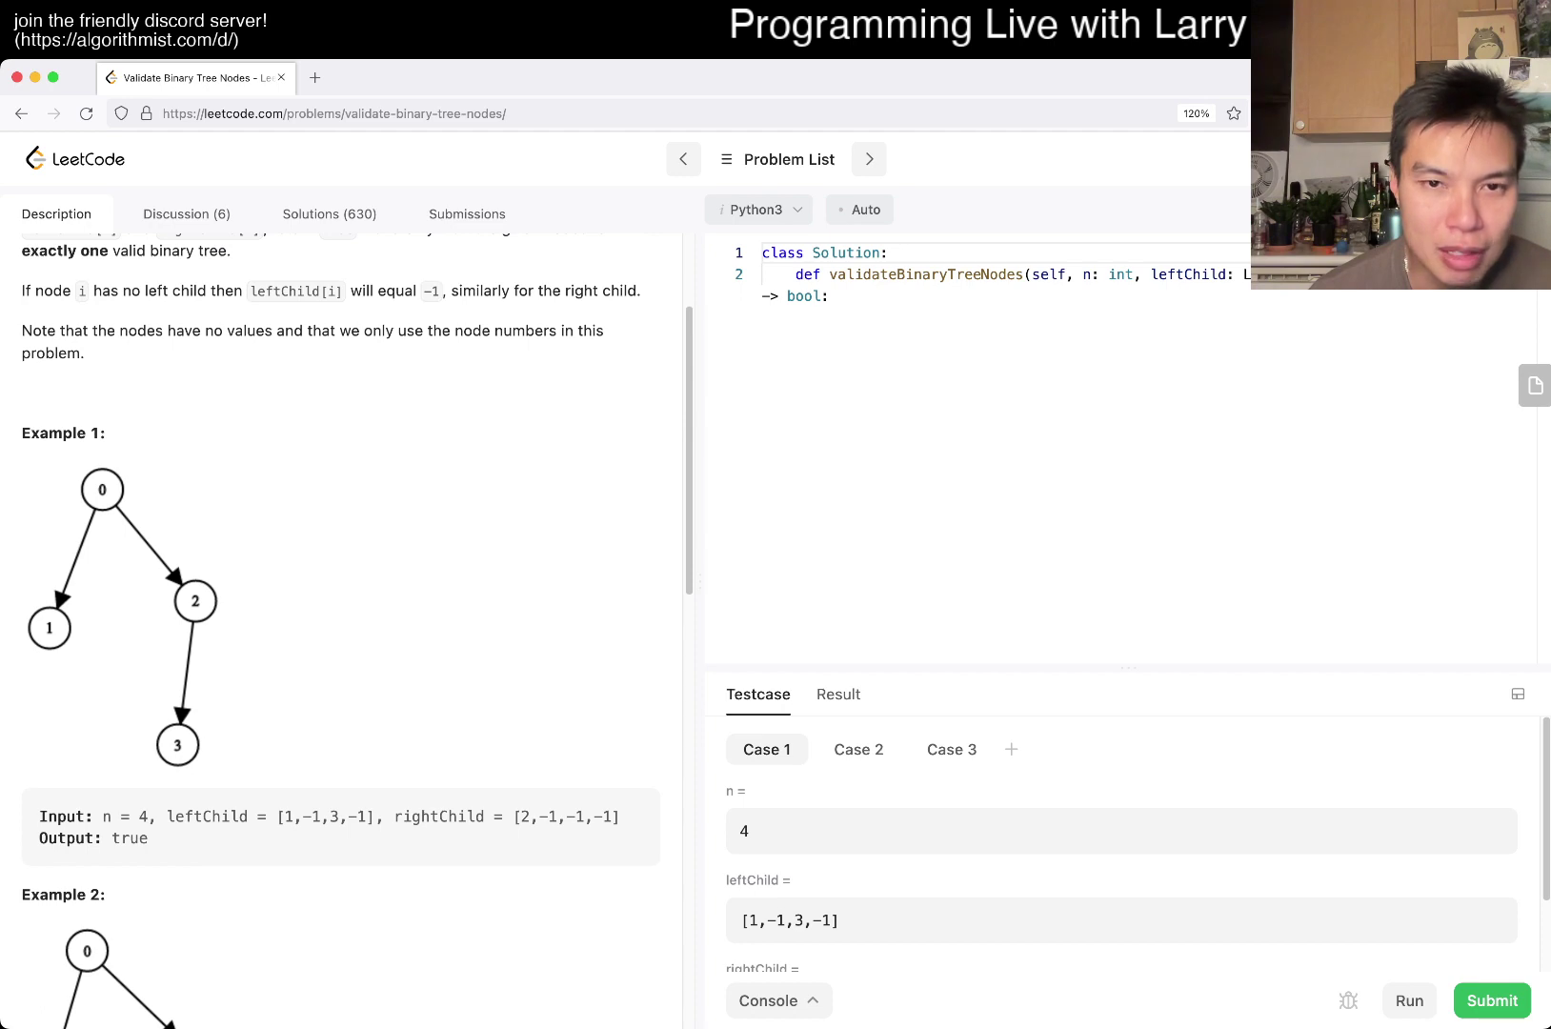
pyautogui.scroll(-4, 339, 605)
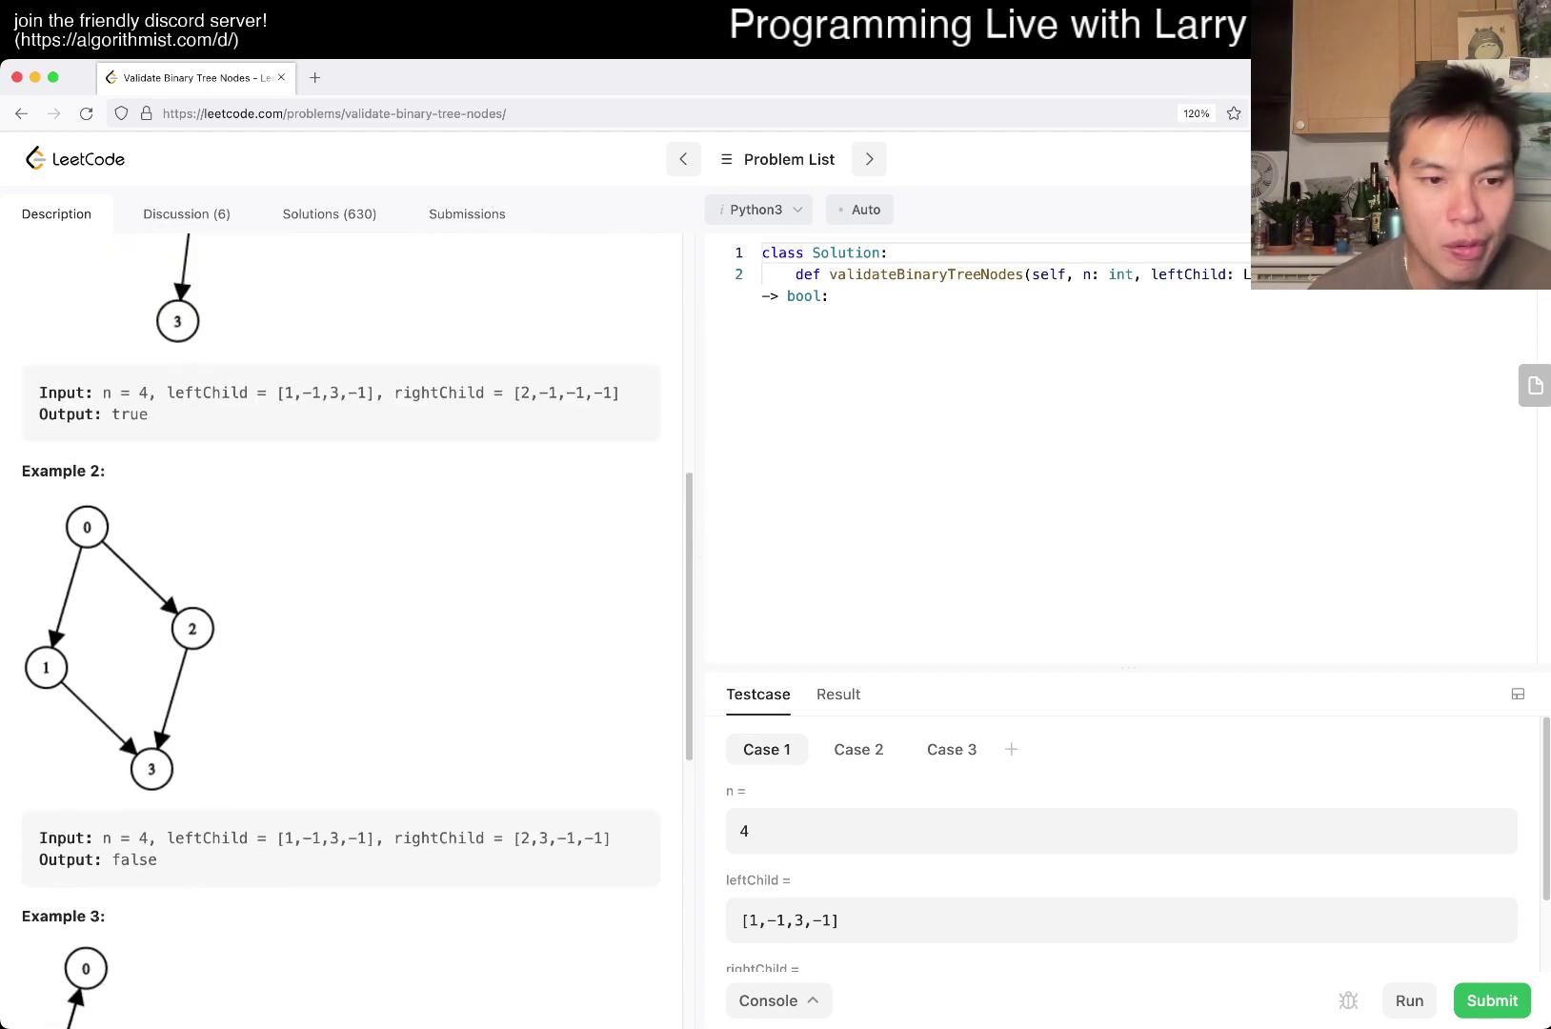
pyautogui.scroll(4, 339, 605)
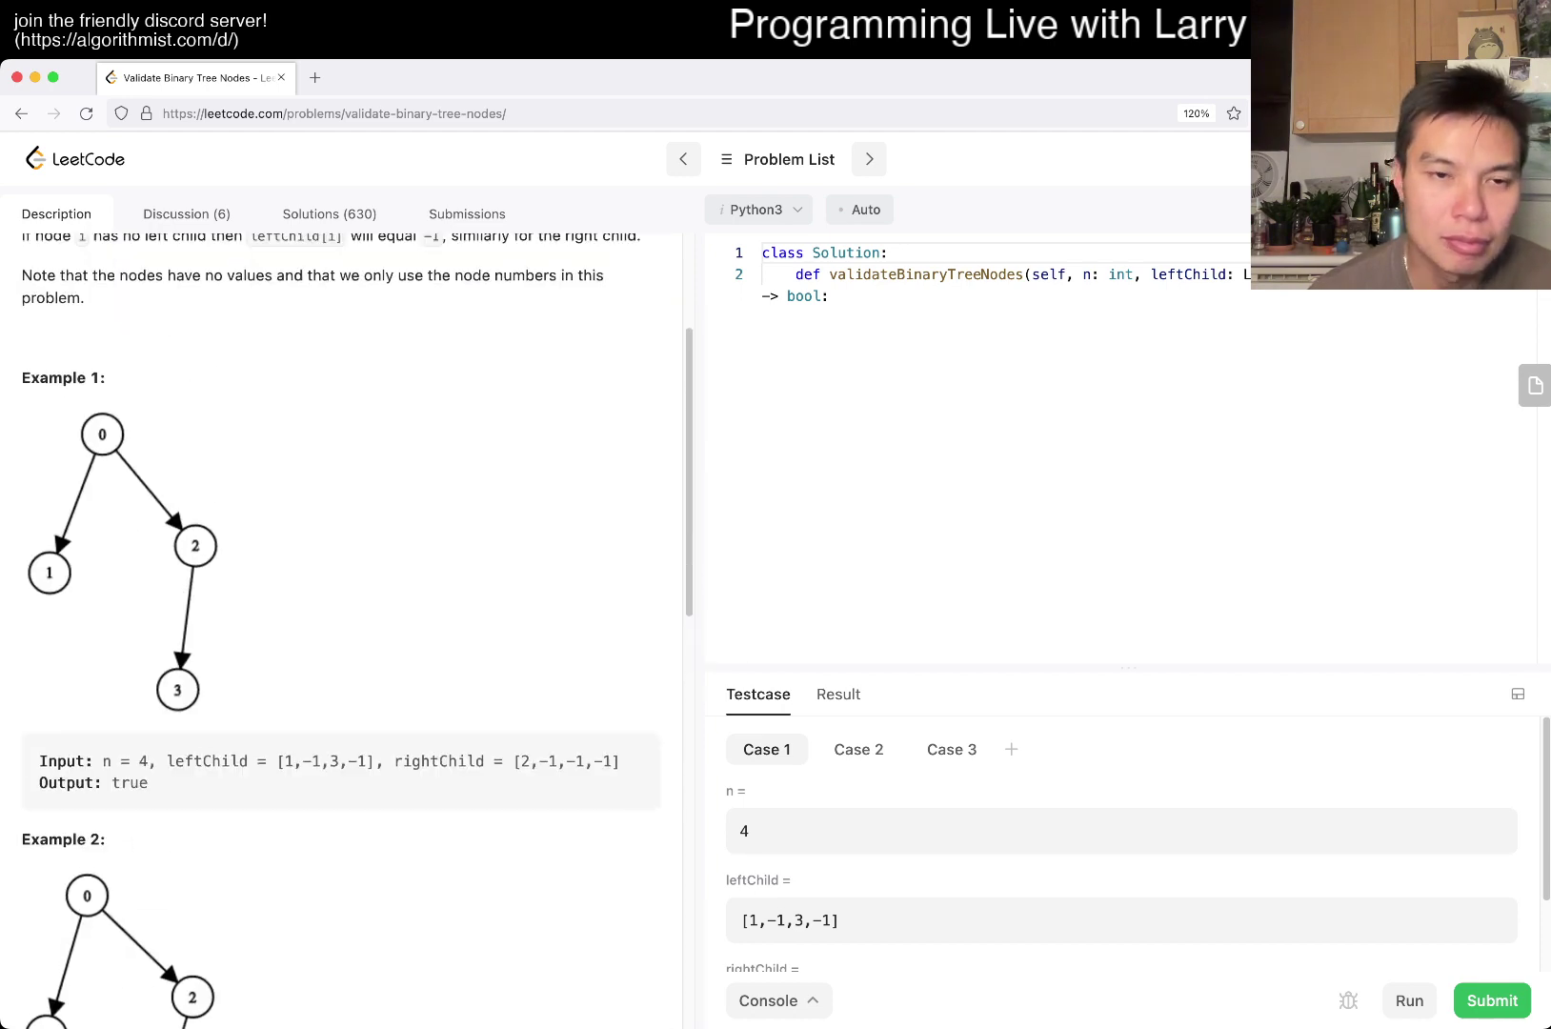
pyautogui.scroll(-8, 339, 605)
pyautogui.scroll(3, 339, 605)
pyautogui.scroll(4, 339, 605)
pyautogui.scroll(4, 340, 605)
pyautogui.scroll(3, 339, 605)
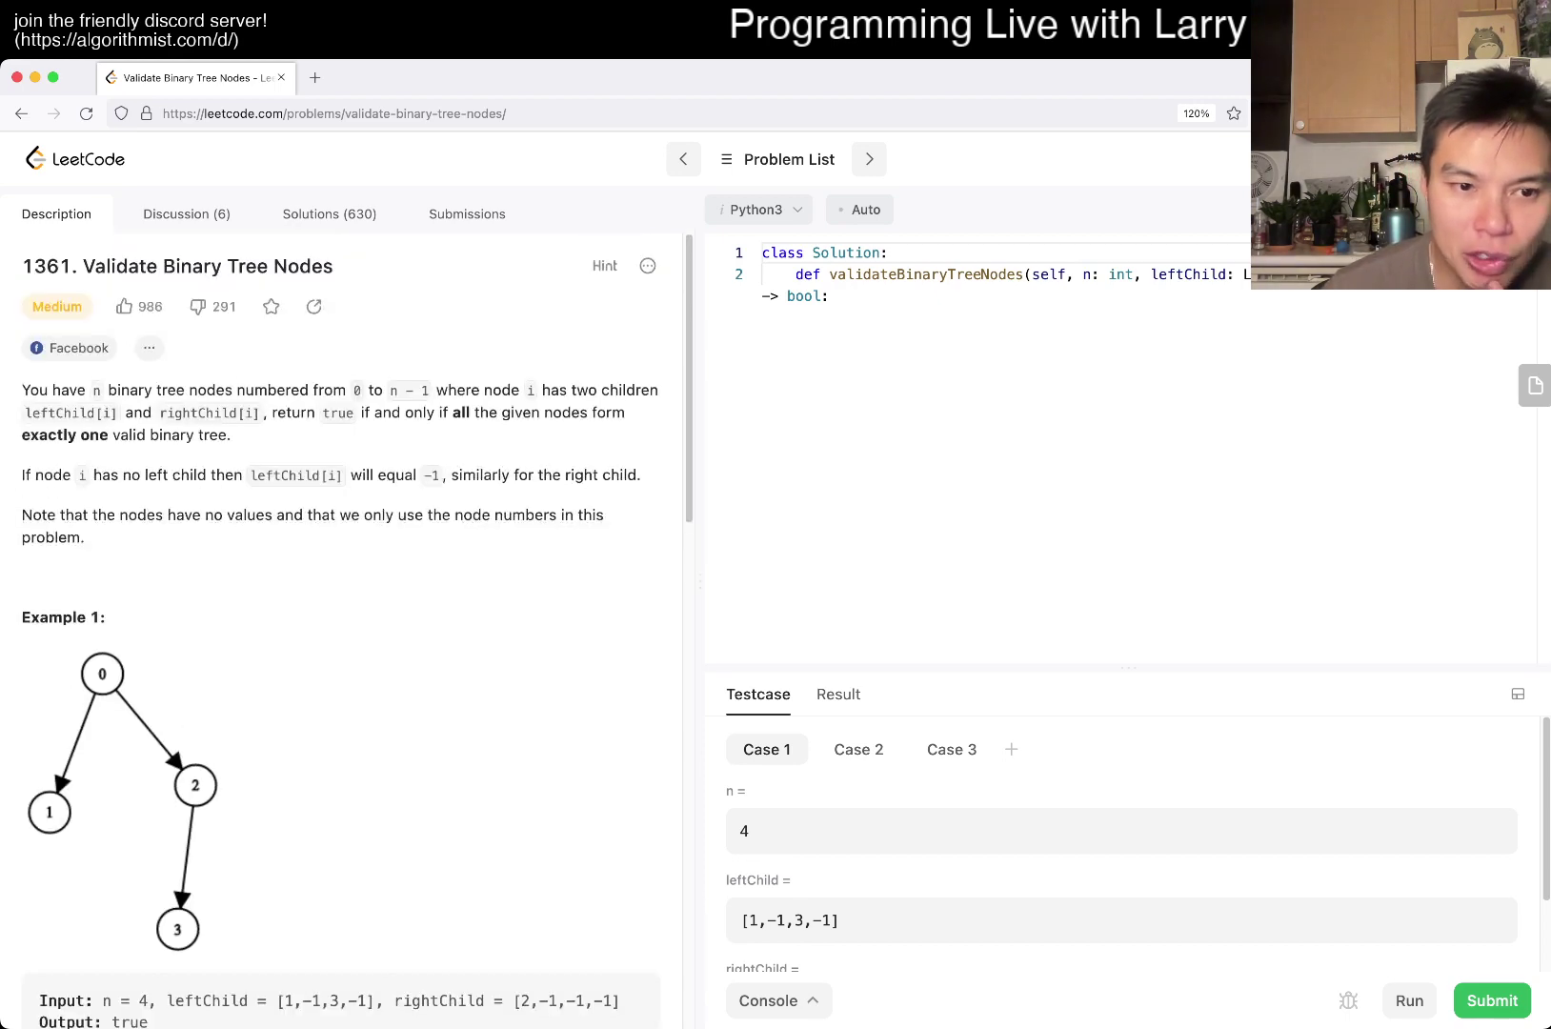
pyautogui.scroll(-5, 339, 605)
pyautogui.scroll(-3, 339, 605)
pyautogui.scroll(5, 339, 605)
pyautogui.scroll(3, 339, 605)
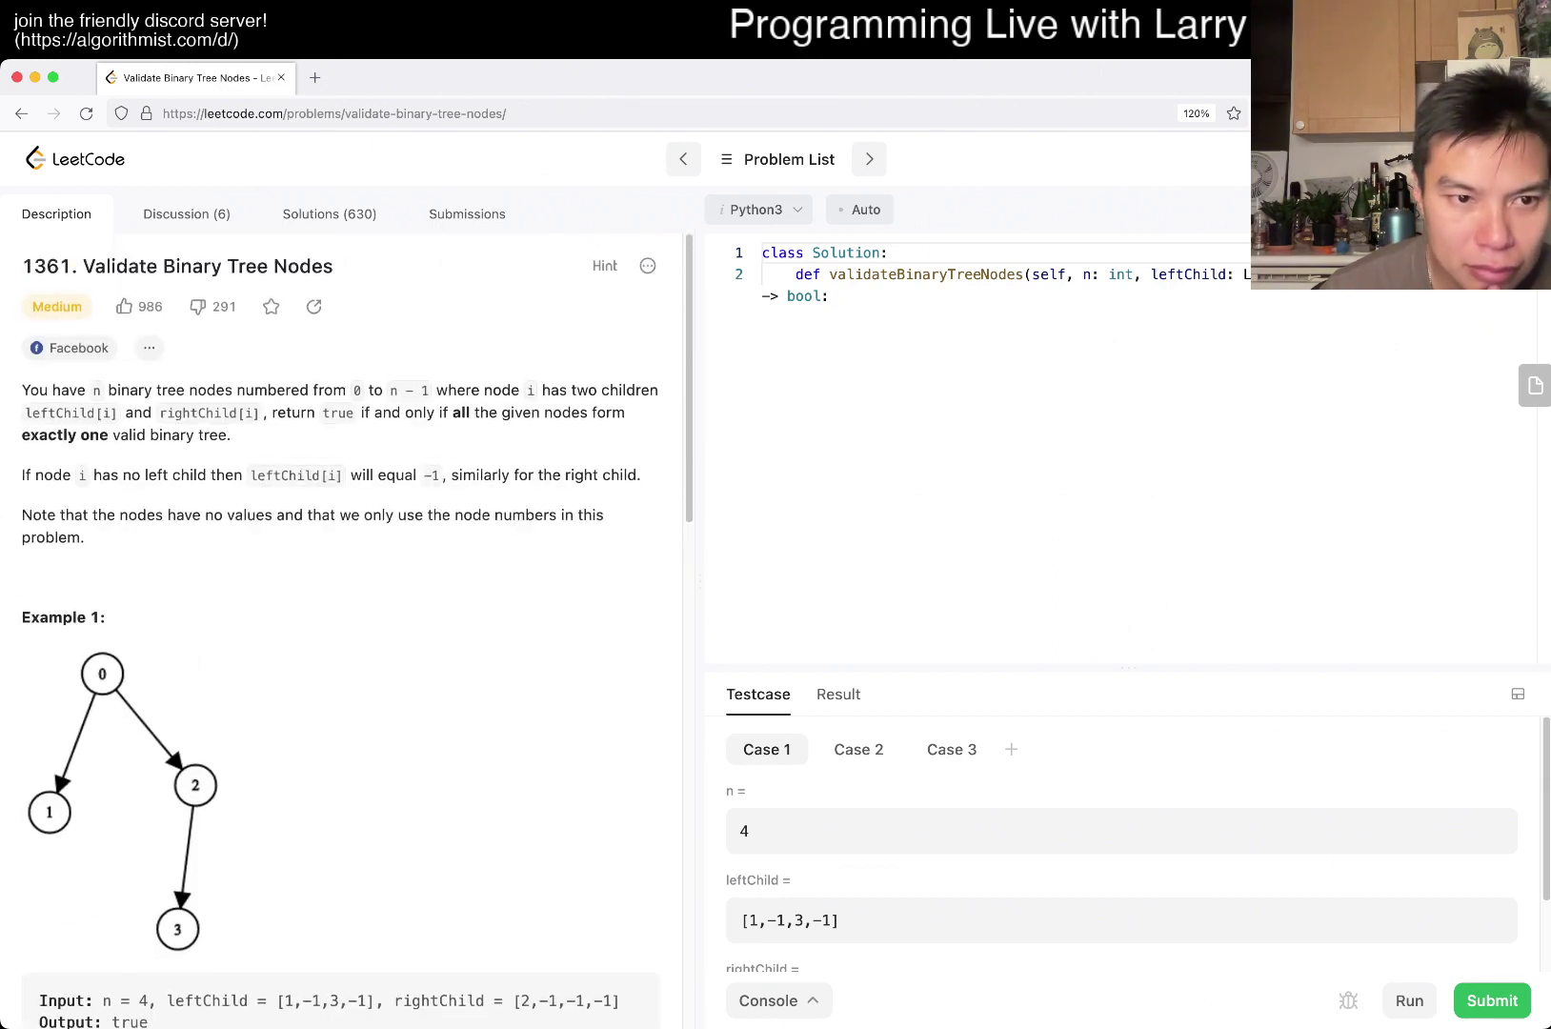
pyautogui.moveTo(263, 412); pyautogui.dragTo(641, 474)
pyautogui.click(364, 569)
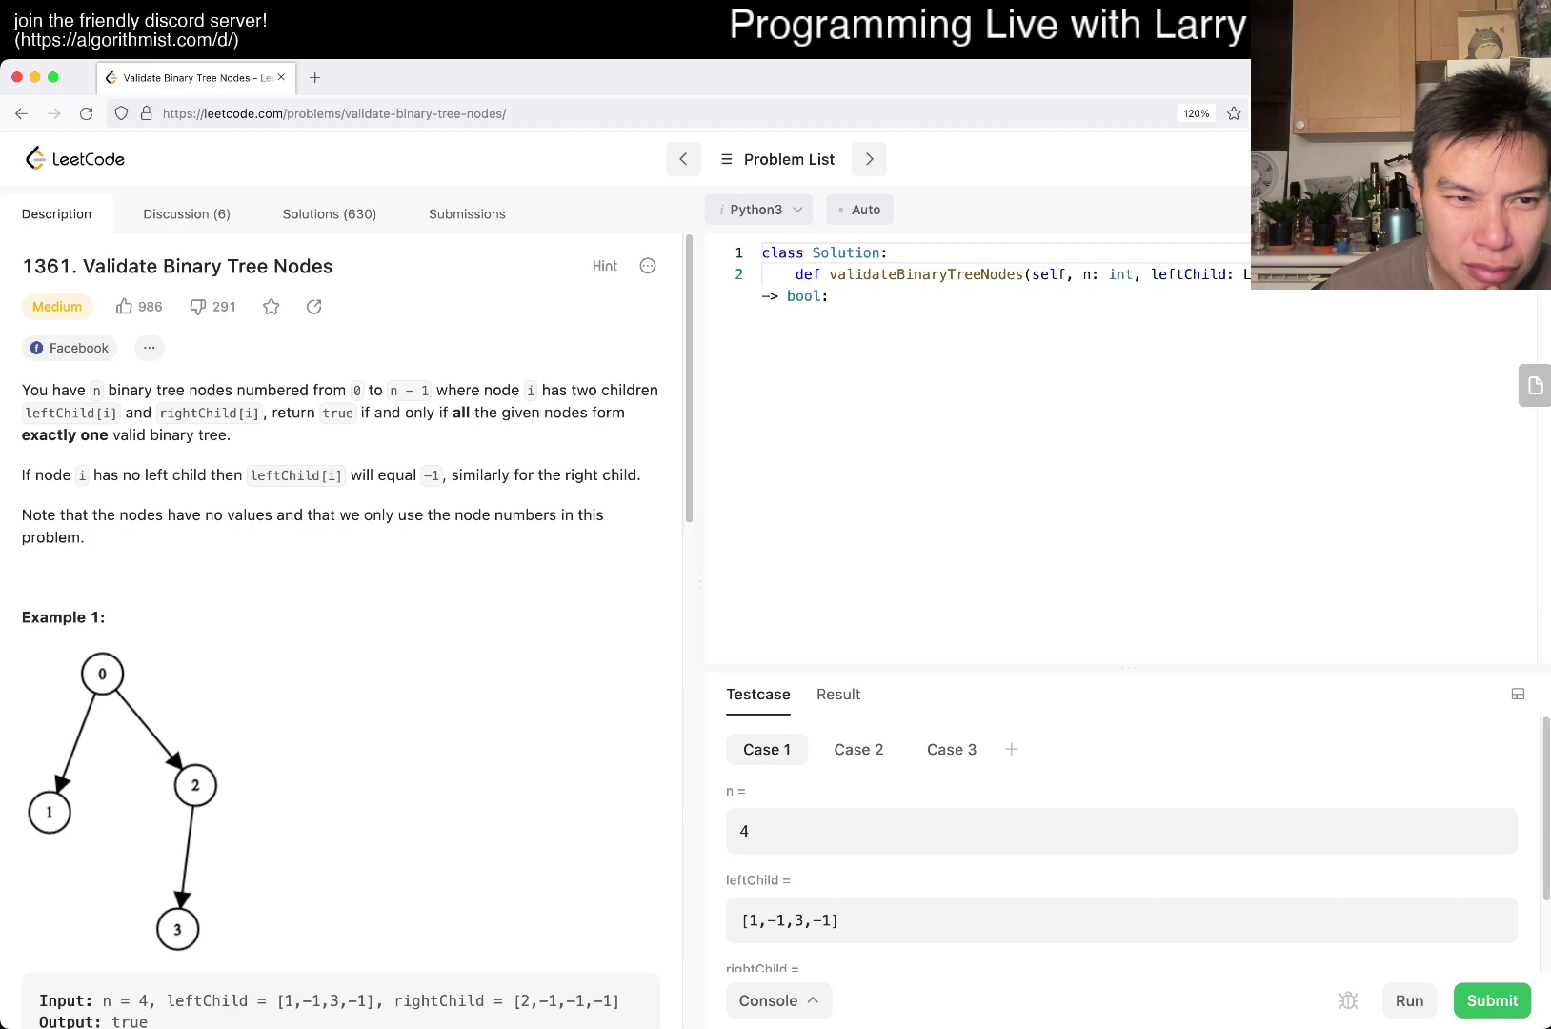
pyautogui.scroll(-5, 340, 605)
pyautogui.scroll(-5, 339, 605)
pyautogui.scroll(3, 339, 605)
pyautogui.scroll(5, 339, 605)
pyautogui.scroll(5, 339, 605)
pyautogui.scroll(-5, 339, 605)
pyautogui.scroll(-5, 339, 605)
pyautogui.scroll(-3, 340, 605)
pyautogui.scroll(-3, 339, 605)
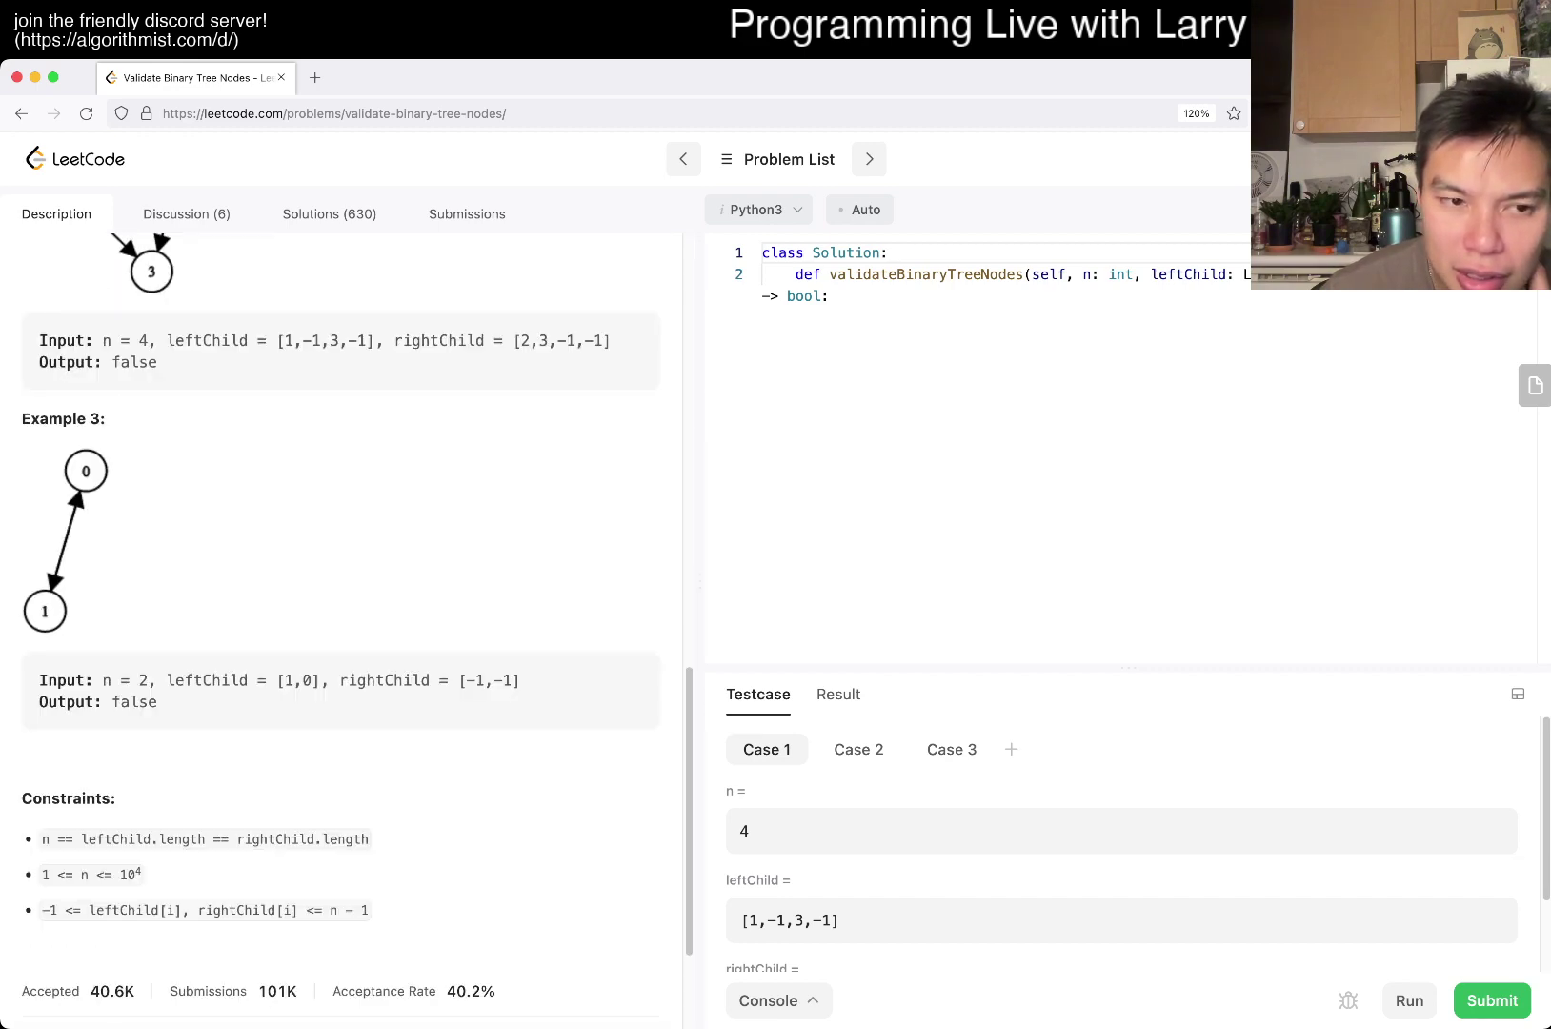
pyautogui.scroll(2, 340, 605)
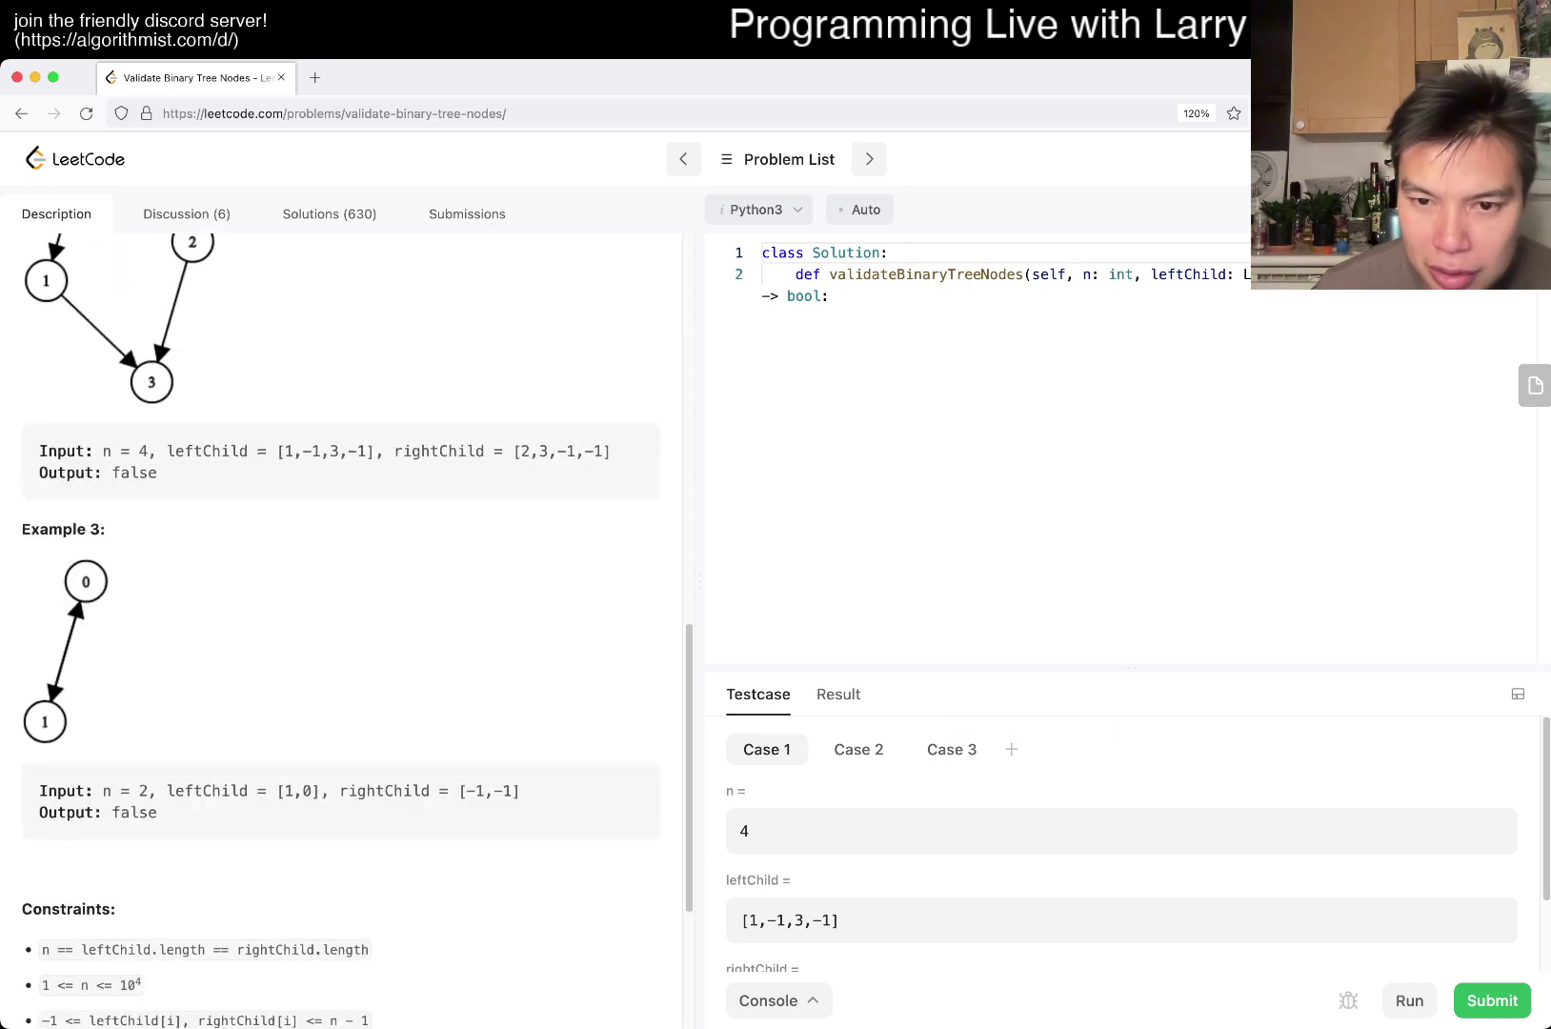
# Step: Clone Case 3 into a new Case 4 and set its leftChild to [1,-1]
pyautogui.click(951, 749)
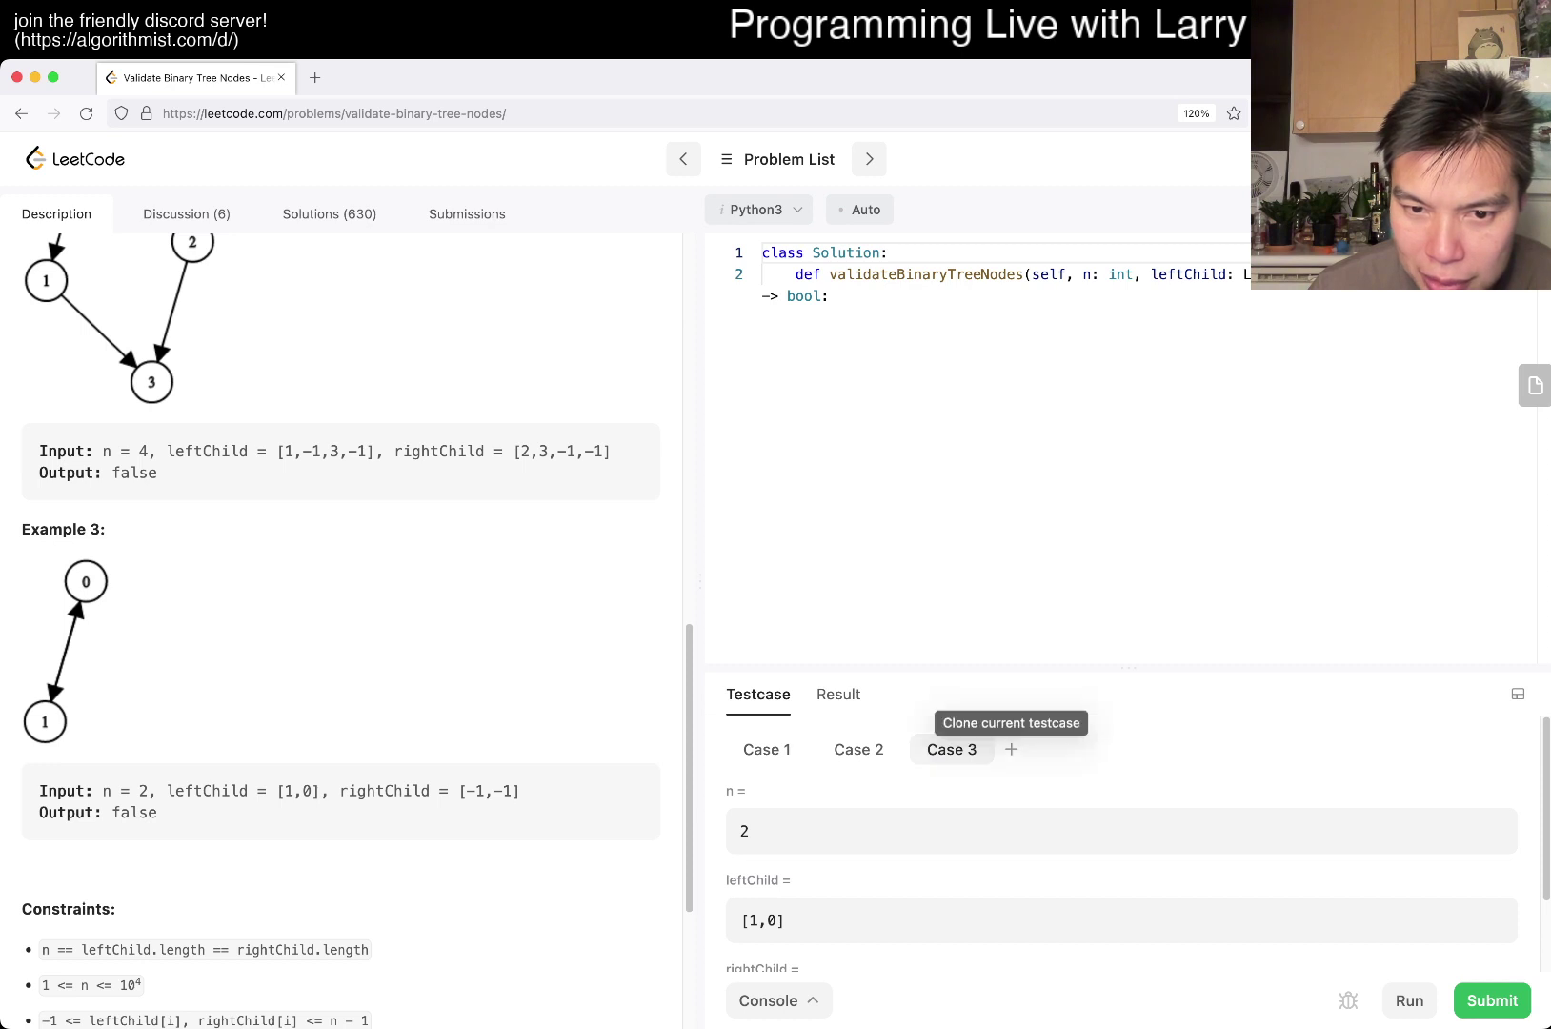
pyautogui.click(1012, 749)
pyautogui.scroll(-2, 1091, 847)
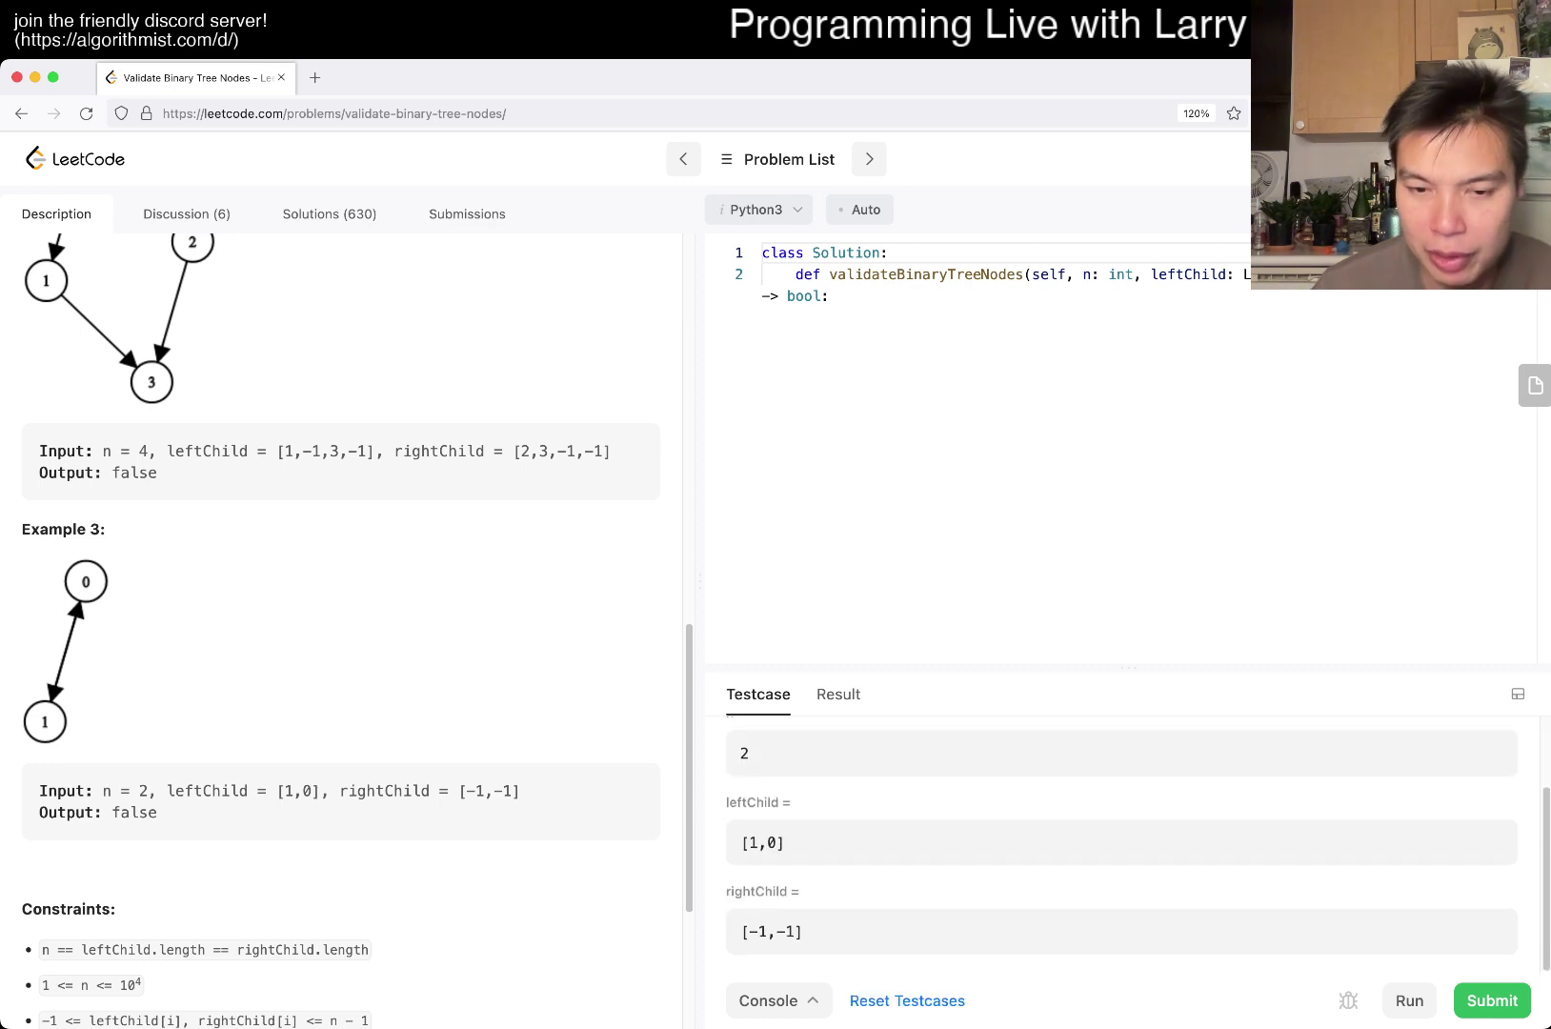
pyautogui.click(752, 842)
pyautogui.write('-1')
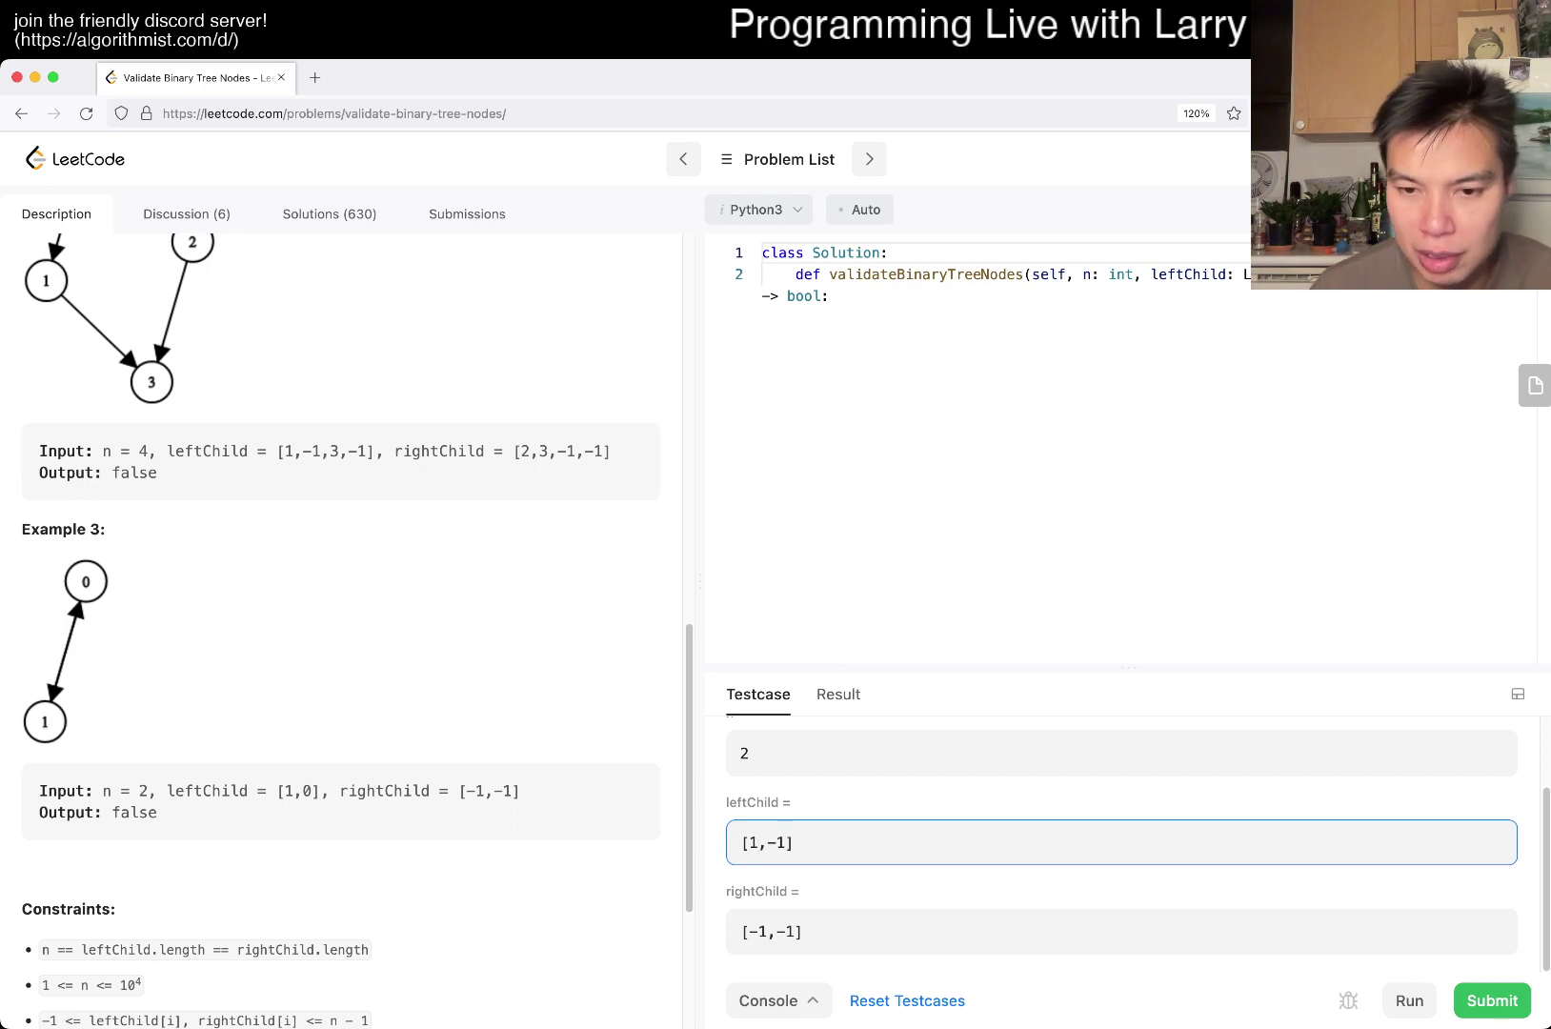
# Step: Run the tests with a placeholder return False body and check another case's result
pyautogui.hotkey('ctrl', "'")
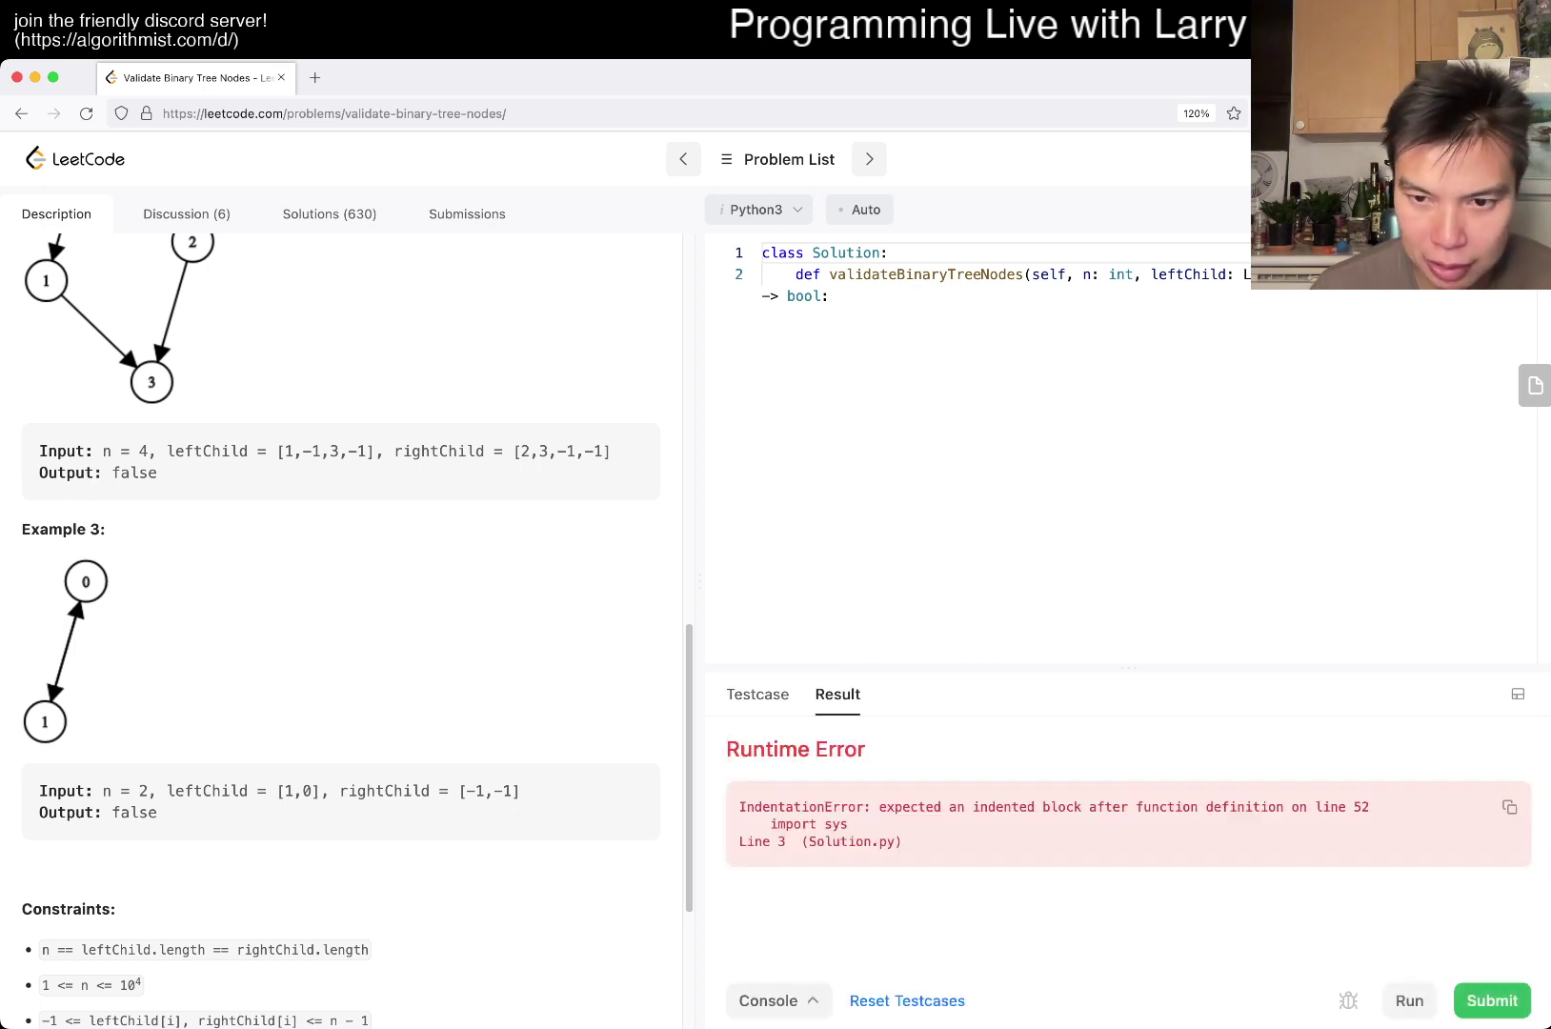
pyautogui.press('Return')
pyautogui.write('retr')
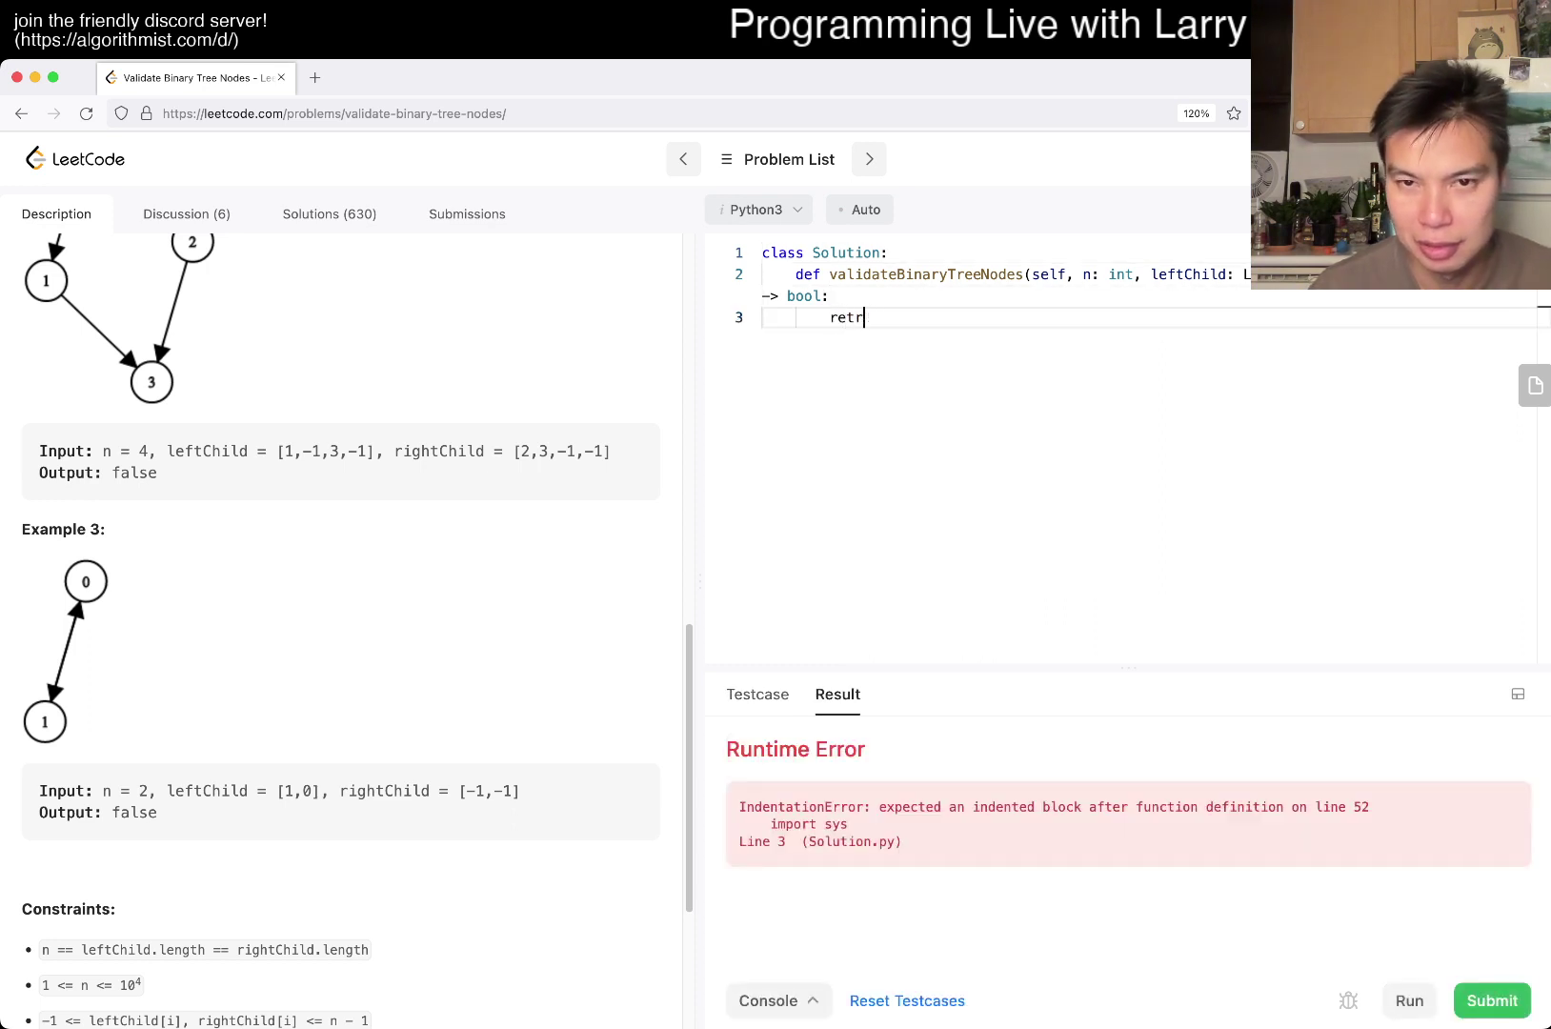
pyautogui.press('BackSpace')
pyautogui.write('urn False')
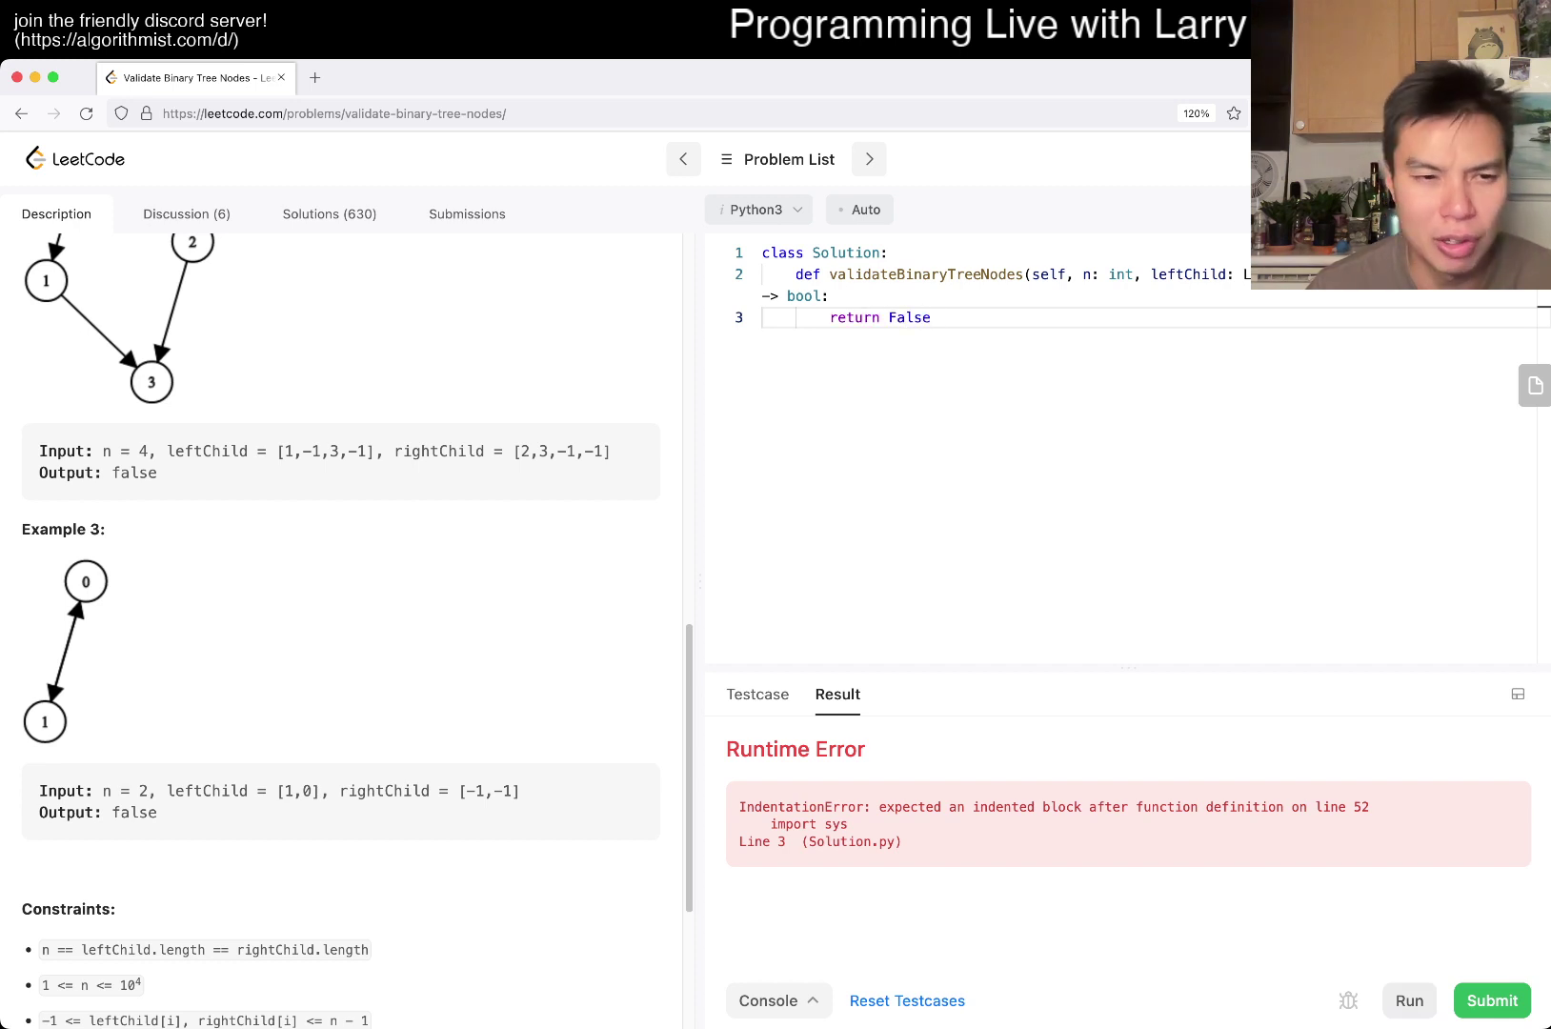
pyautogui.hotkey('ctrl', "'")
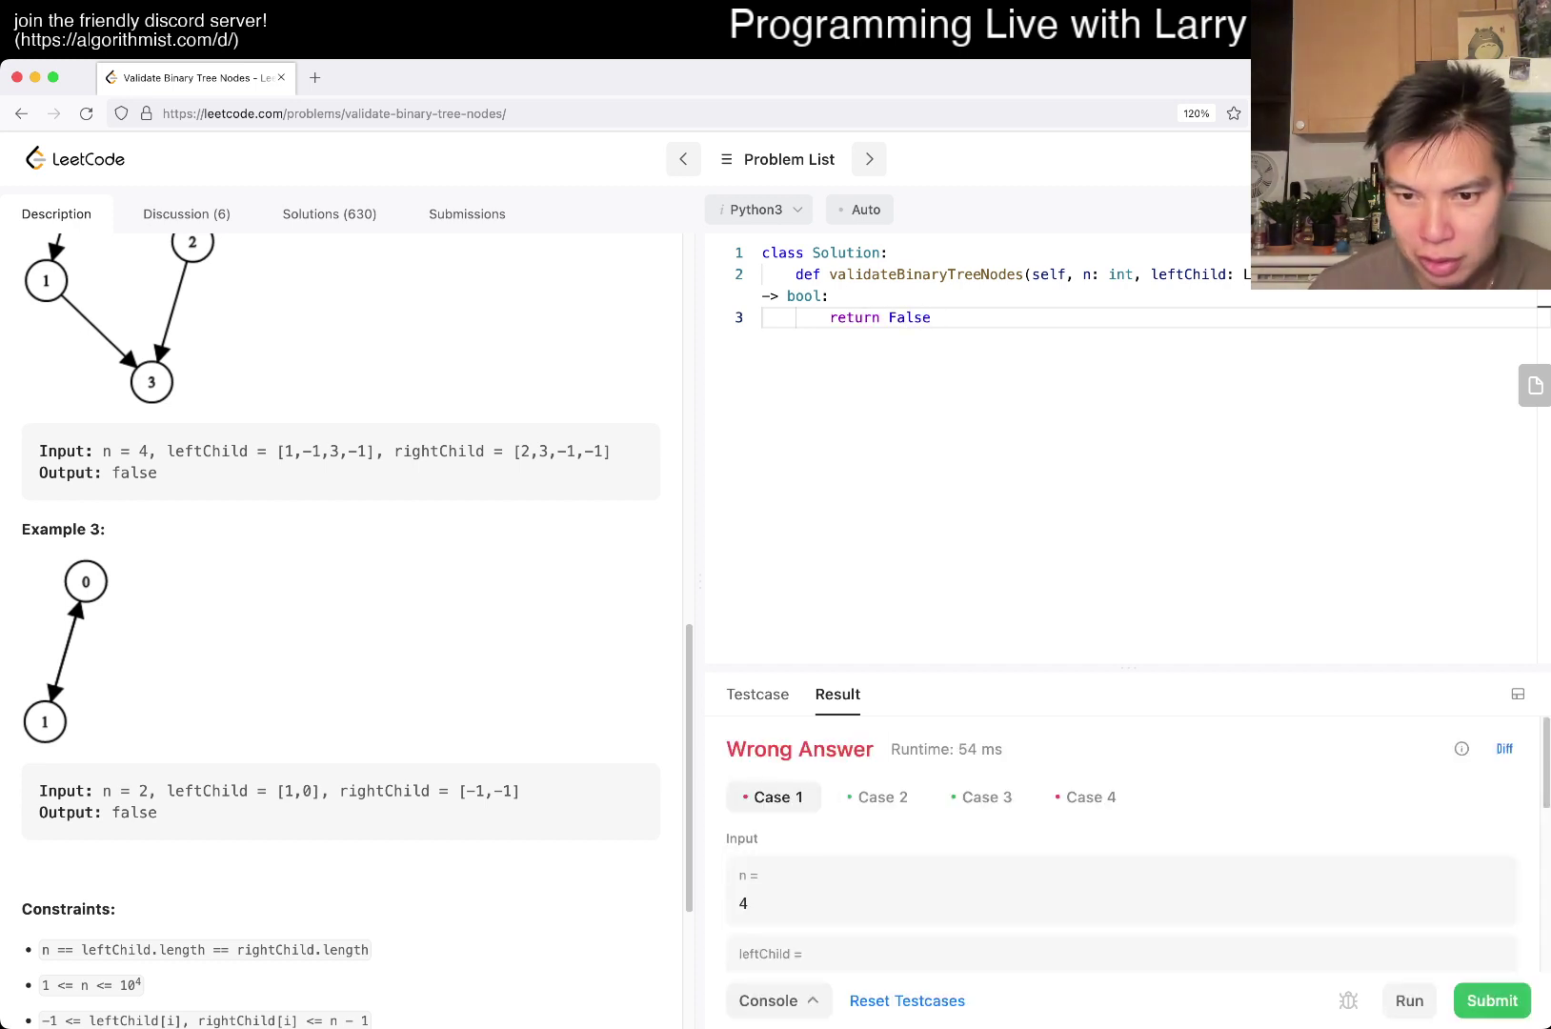
pyautogui.click(945, 795)
pyautogui.scroll(-5, 1121, 847)
pyautogui.scroll(3, 1120, 847)
pyautogui.scroll(2, 1121, 847)
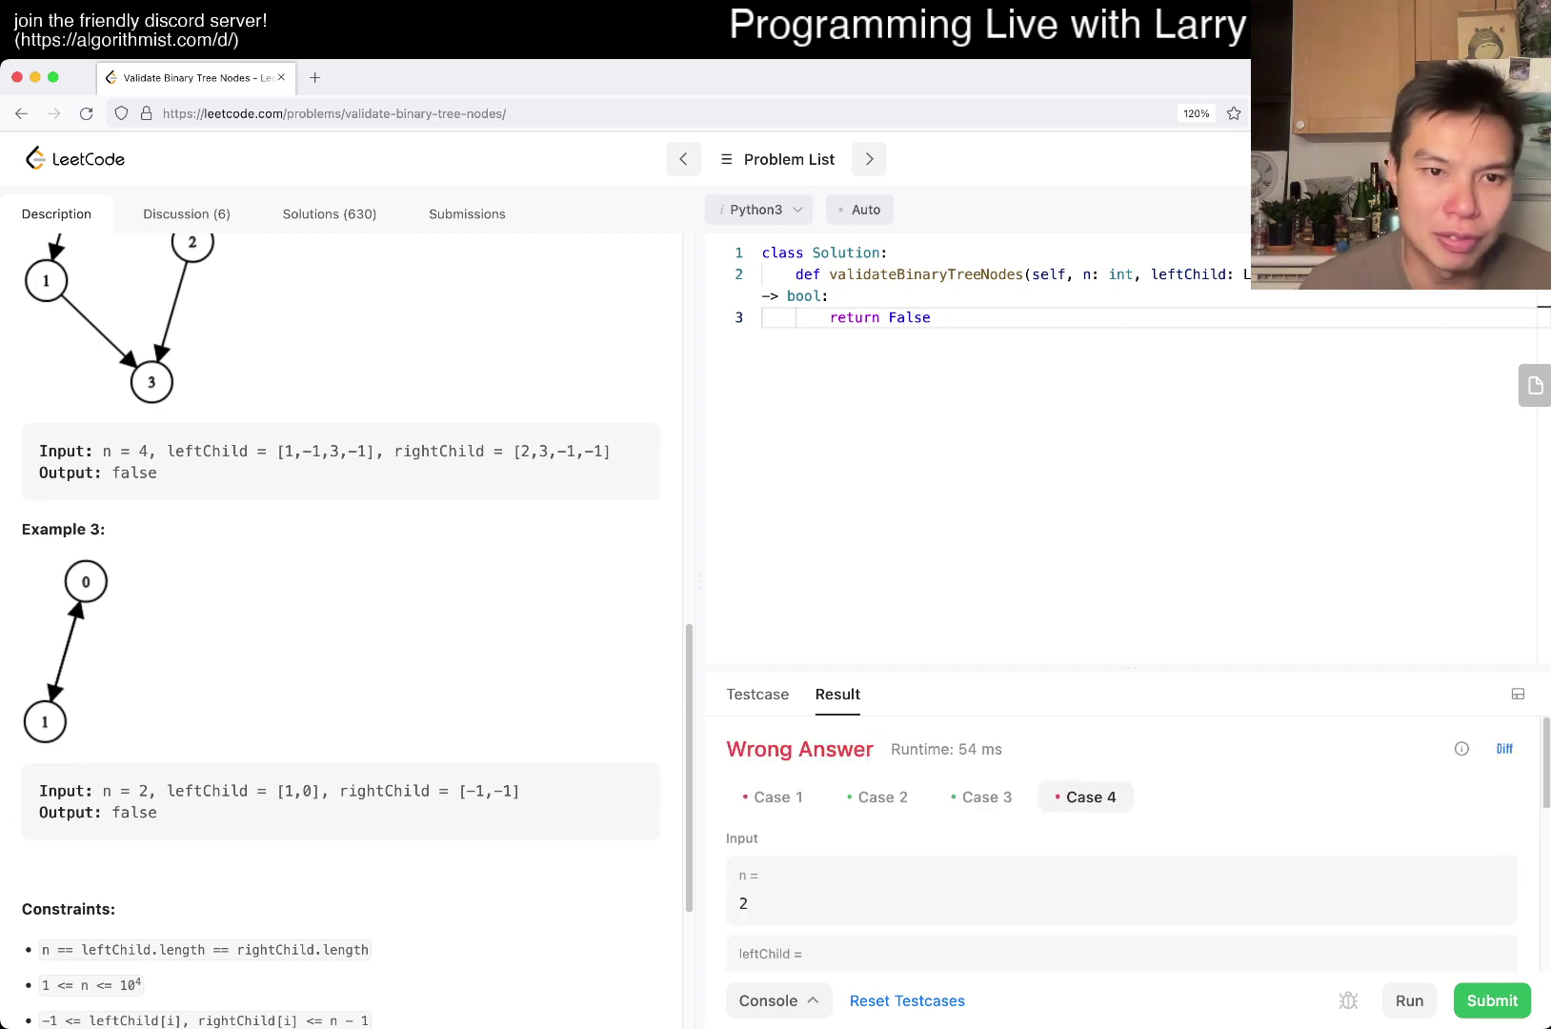
pyautogui.scroll(10, 339, 605)
# Step: Replace the stub with root = -1 and a for loop over enumerate(leftChild, rightChild)
pyautogui.hotkey('ctrl', 'shift', 'Left')
pyautogui.press('BackSpace')
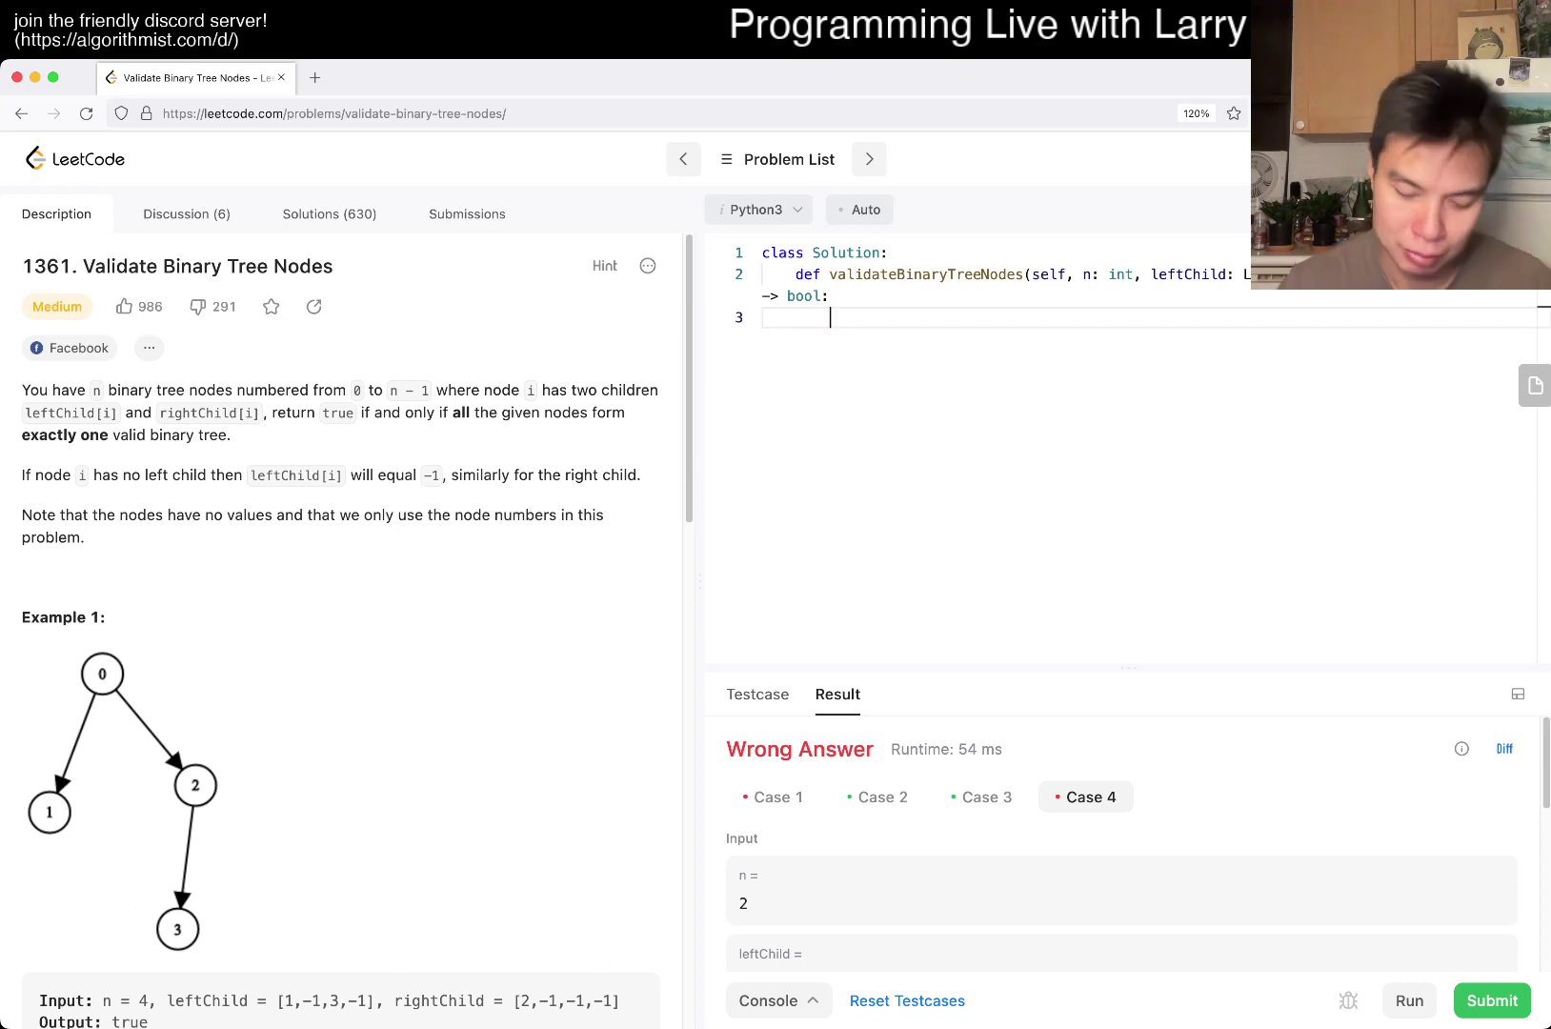
pyautogui.write('root = -1')
pyautogui.press('Return')
pyautogui.press('Return')
pyautogui.write('for index, (left, right) in enumerate(leftChild, rightChild):')
pyautogui.press('Return')
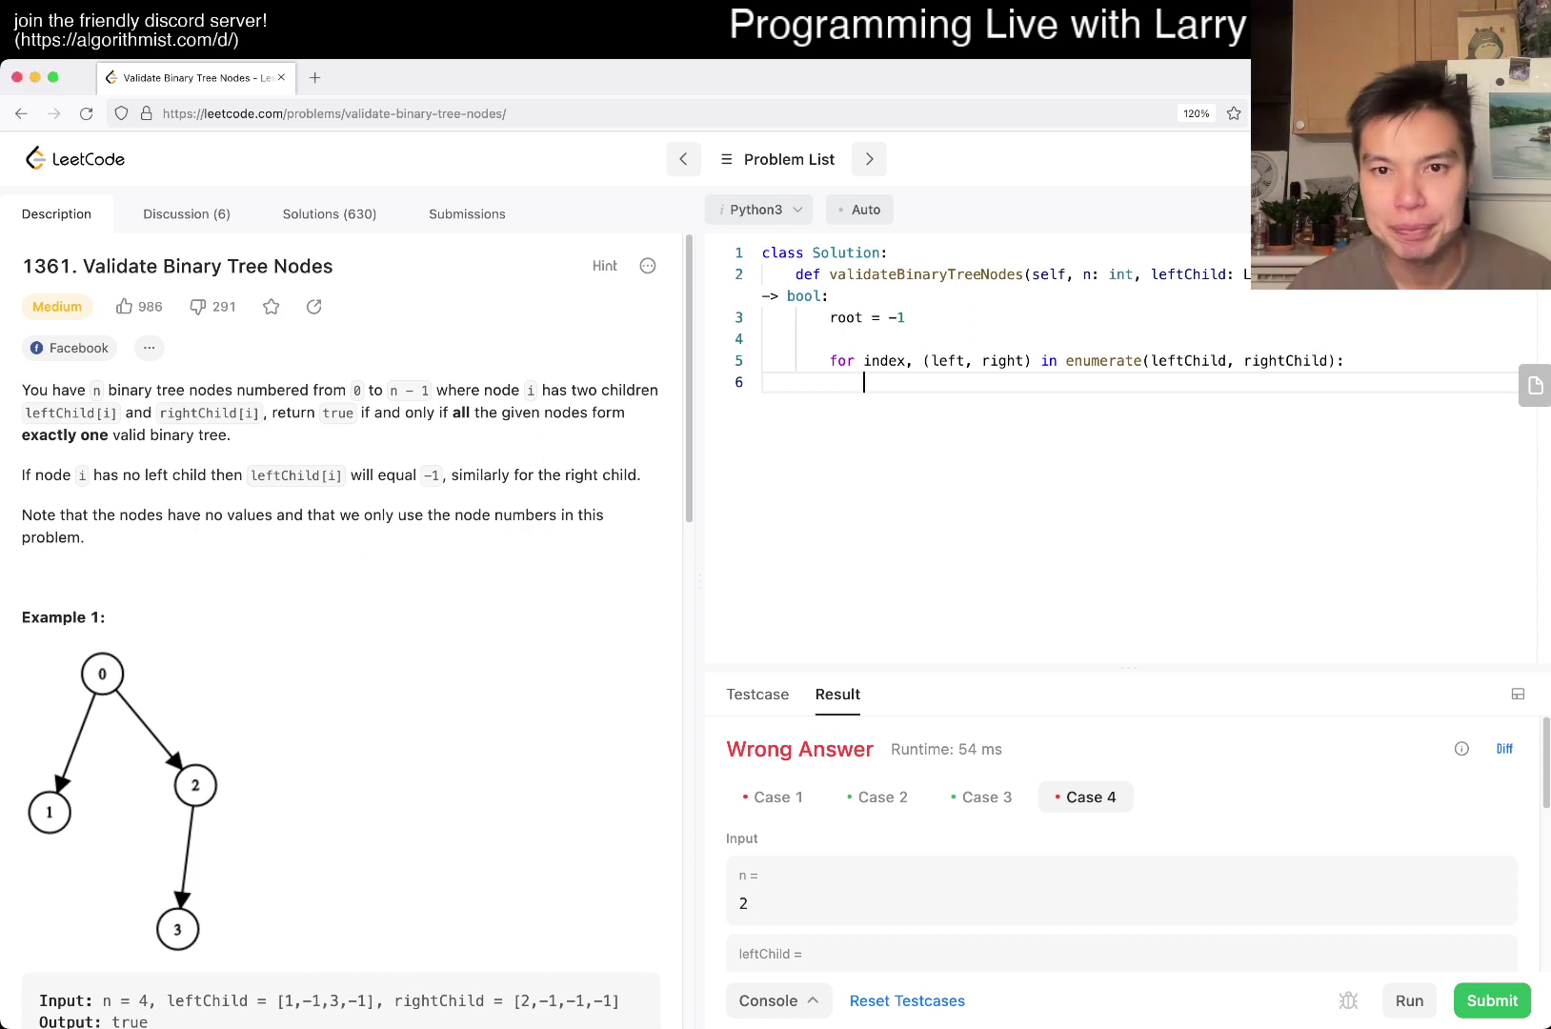
pyautogui.write('if left == -1 and')
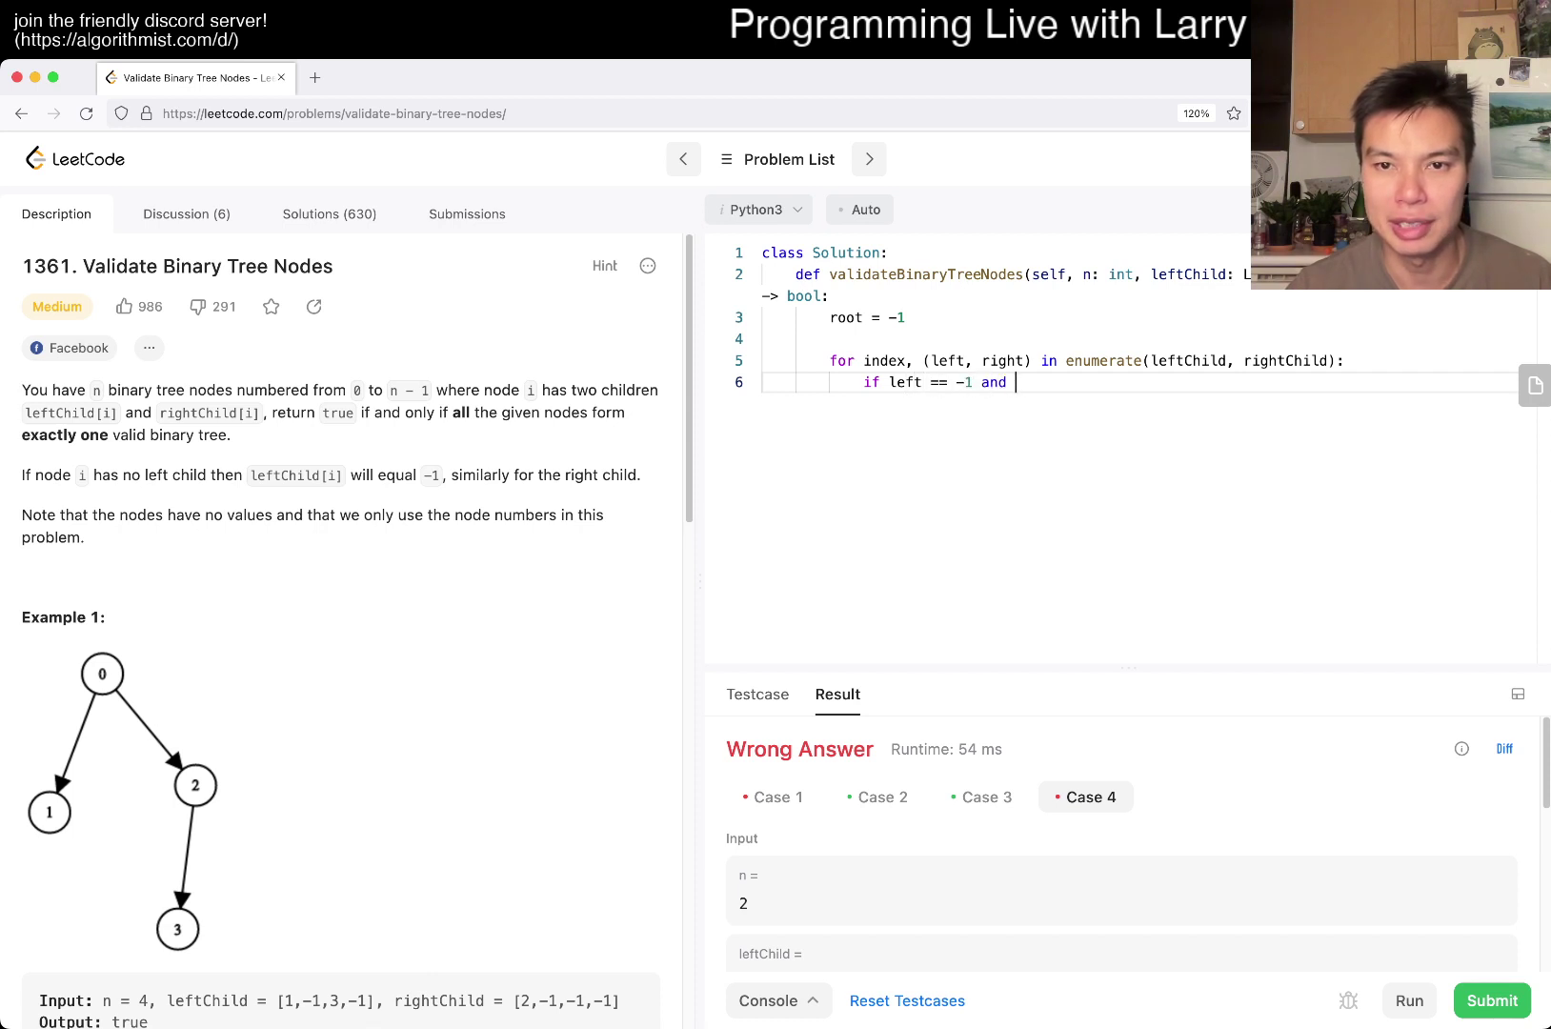
pyautogui.write(':')
# Step: Inside the loop, set root when root == -1 and otherwise return False
pyautogui.press('Return')
pyautogui.write('root = index')
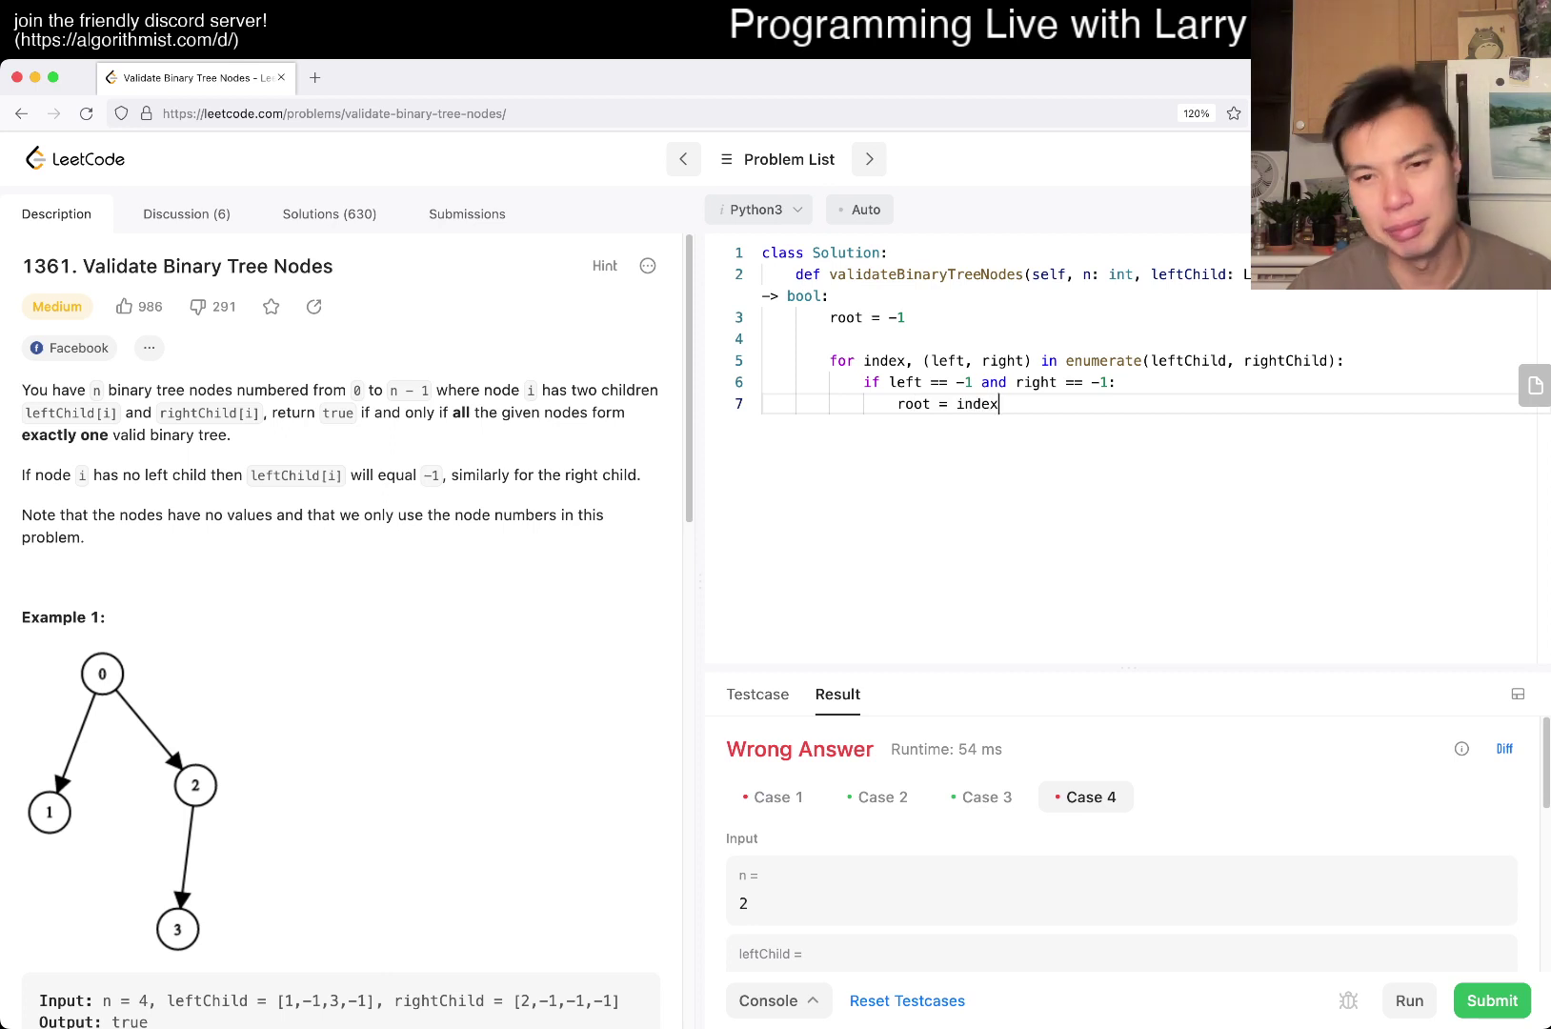
pyautogui.press('Up')
pyautogui.press('Return')
pyautogui.press('Return')
pyautogui.press('Up')
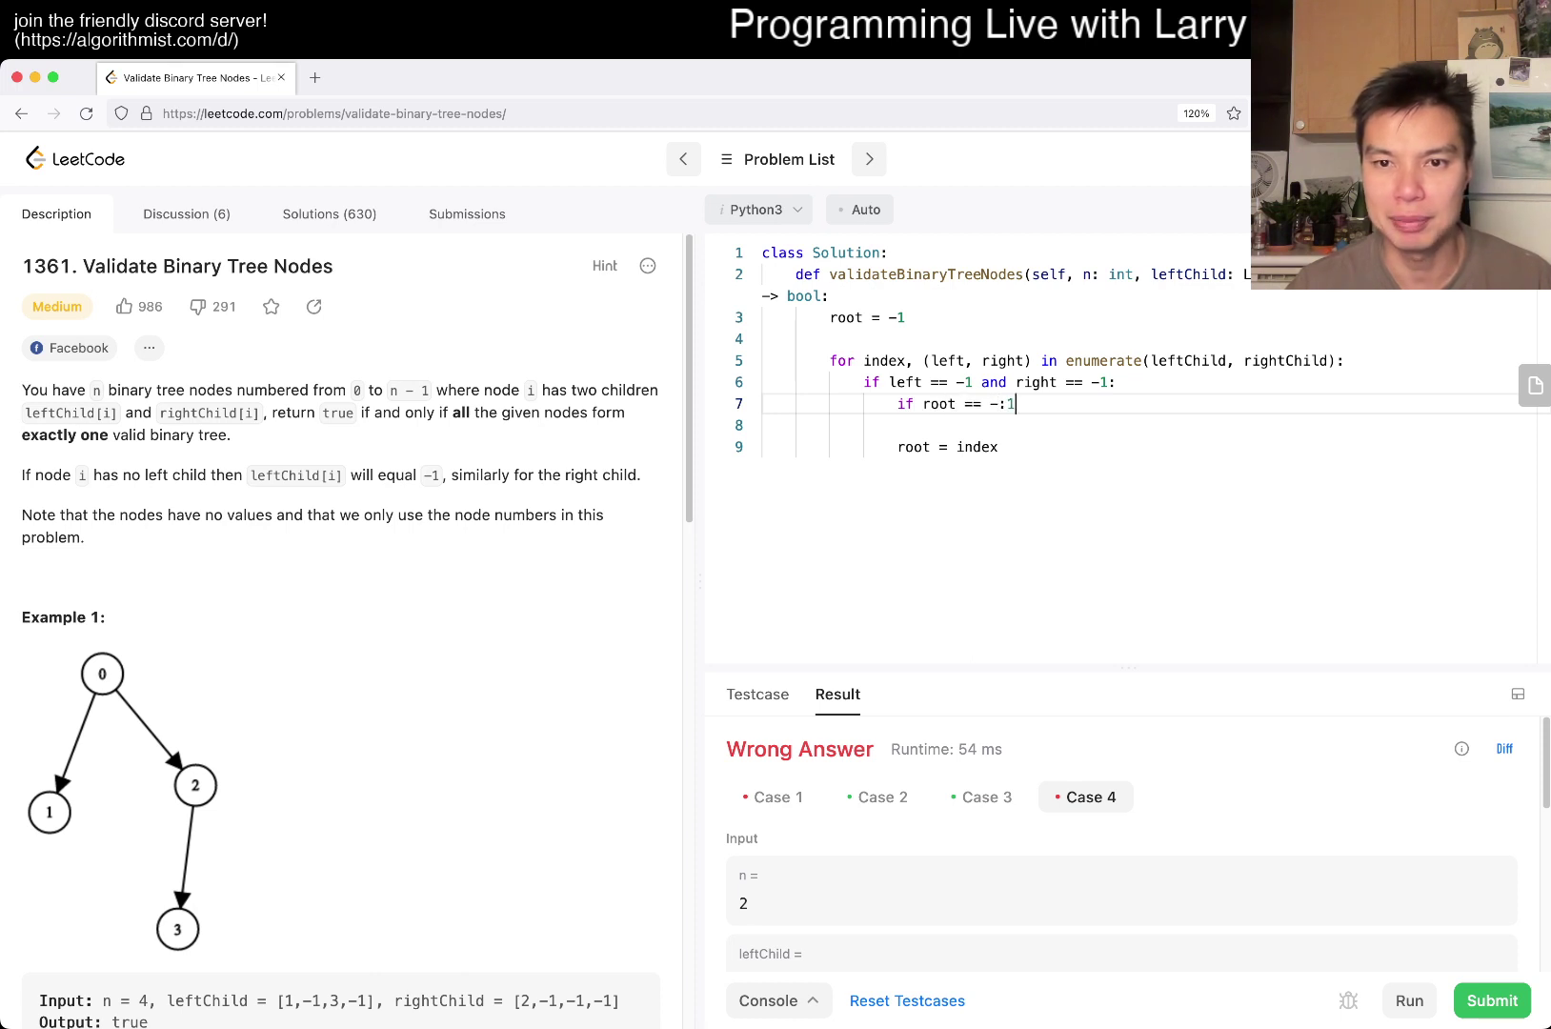
pyautogui.press('Delete')
pyautogui.press('Down')
pyautogui.press('Tab')
pyautogui.press('End')
pyautogui.press('Return')
pyautogui.write('else:')
pyautogui.press('Return')
pyautogui.write('return False')
pyautogui.press('Return')
pyautogui.press('Return')
pyautogui.press('BackSpace')
pyautogui.press('BackSpace')
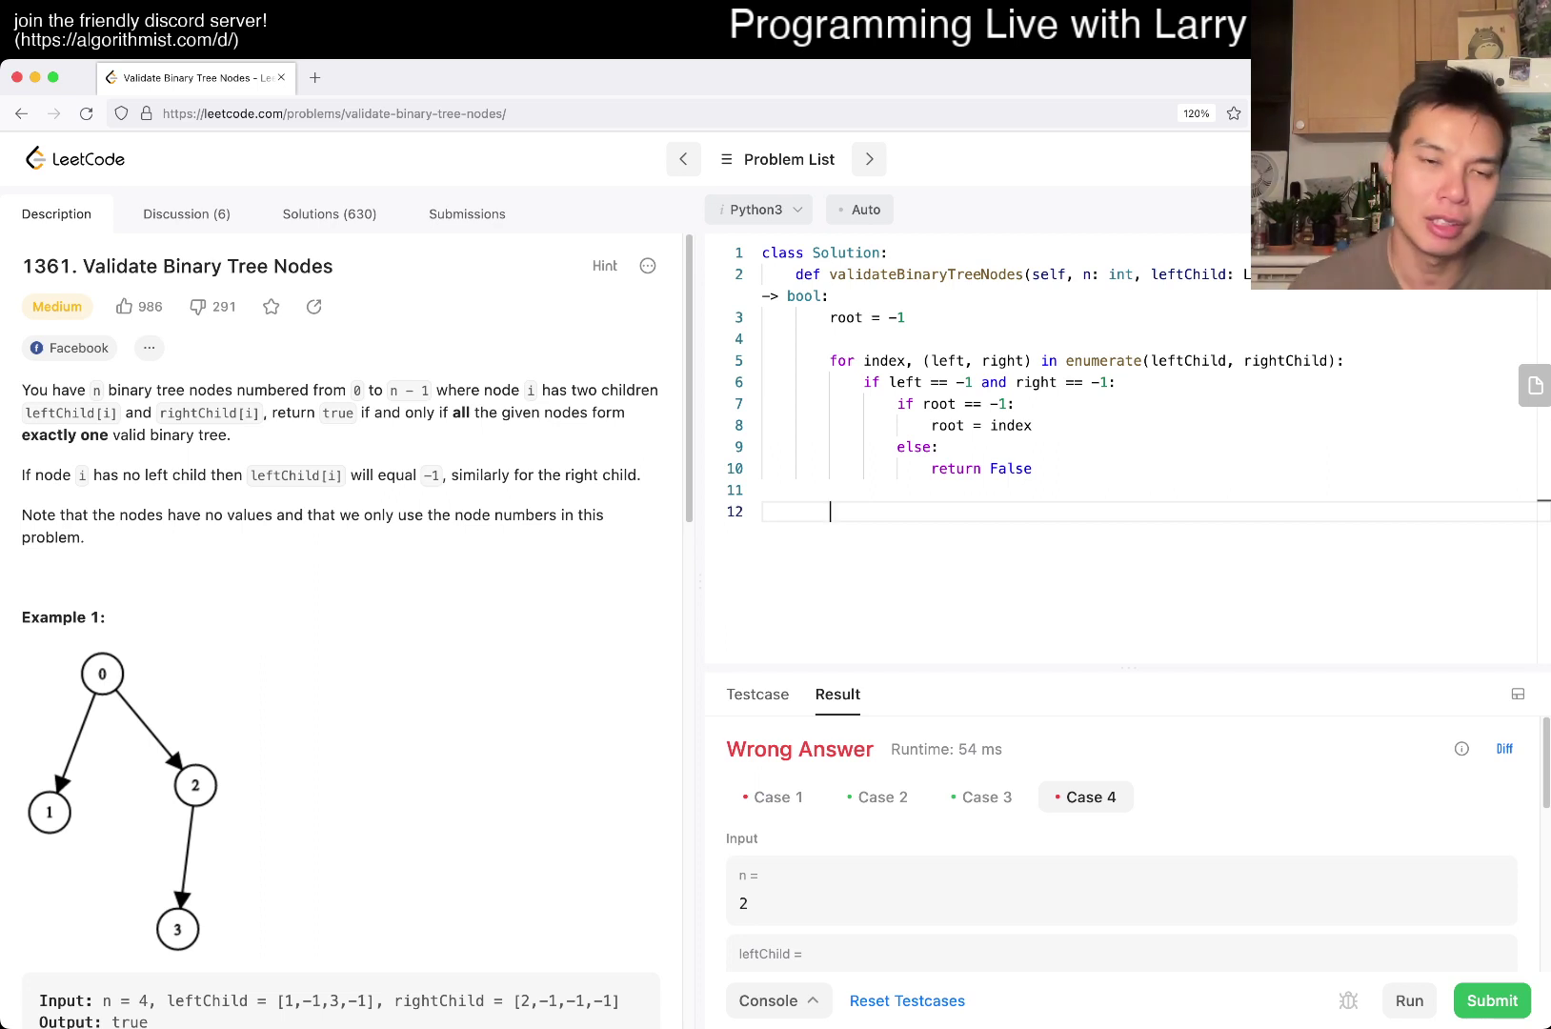
pyautogui.scroll(-5, 340, 605)
pyautogui.scroll(-5, 339, 605)
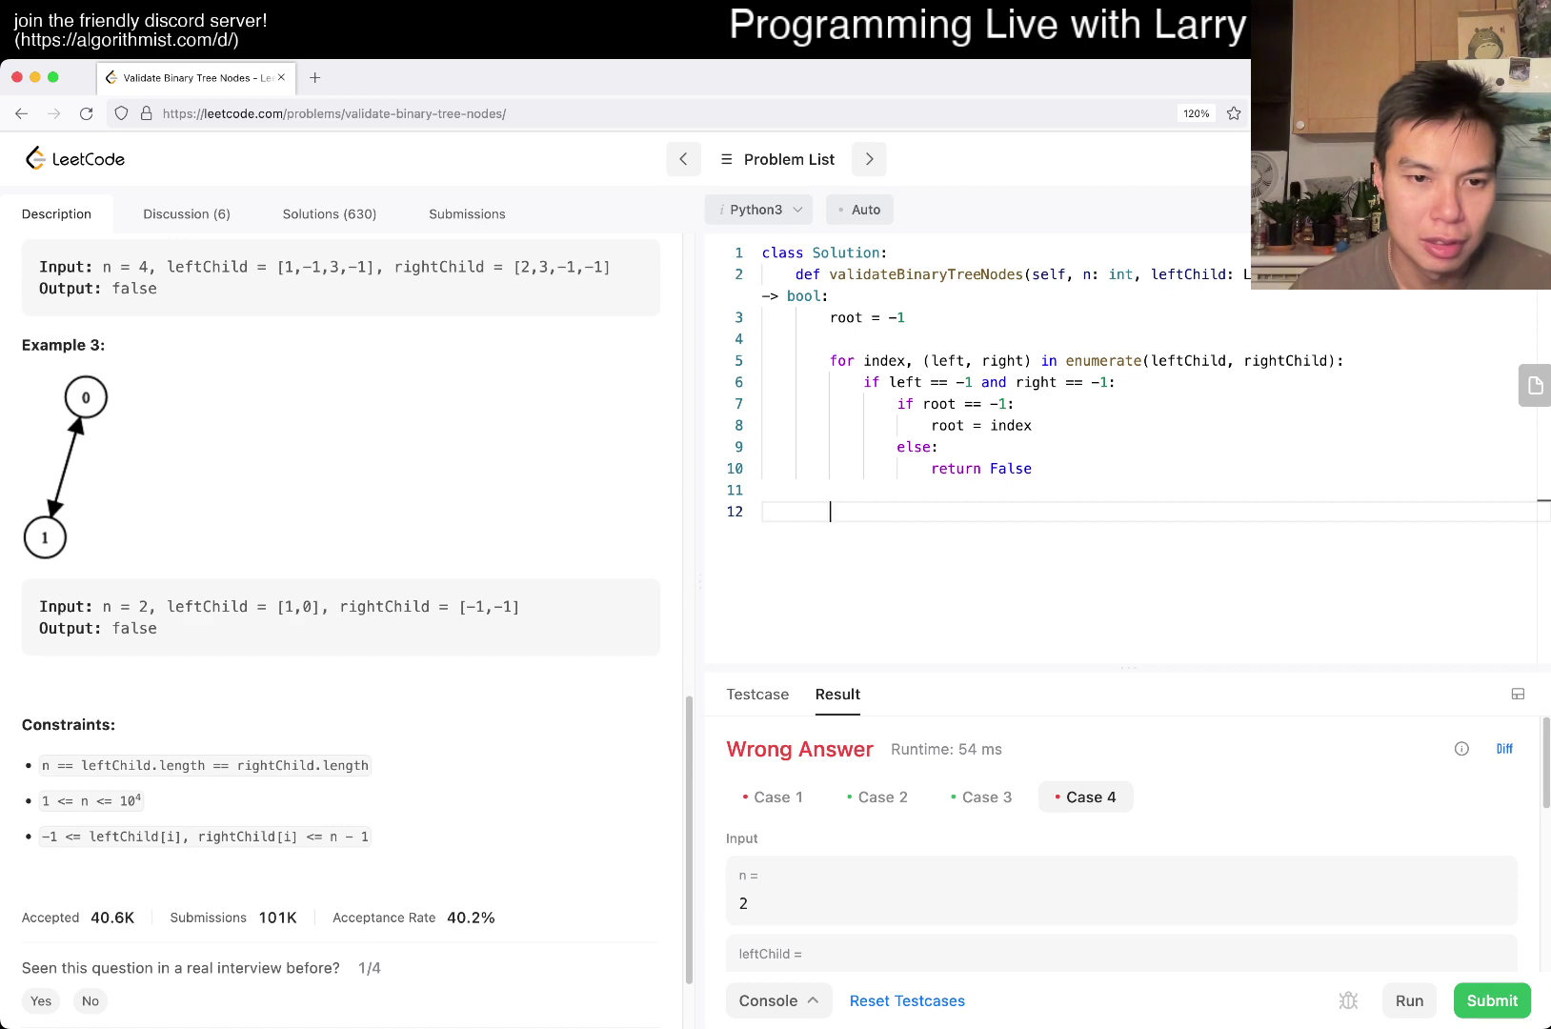
pyautogui.scroll(-5, 1120, 847)
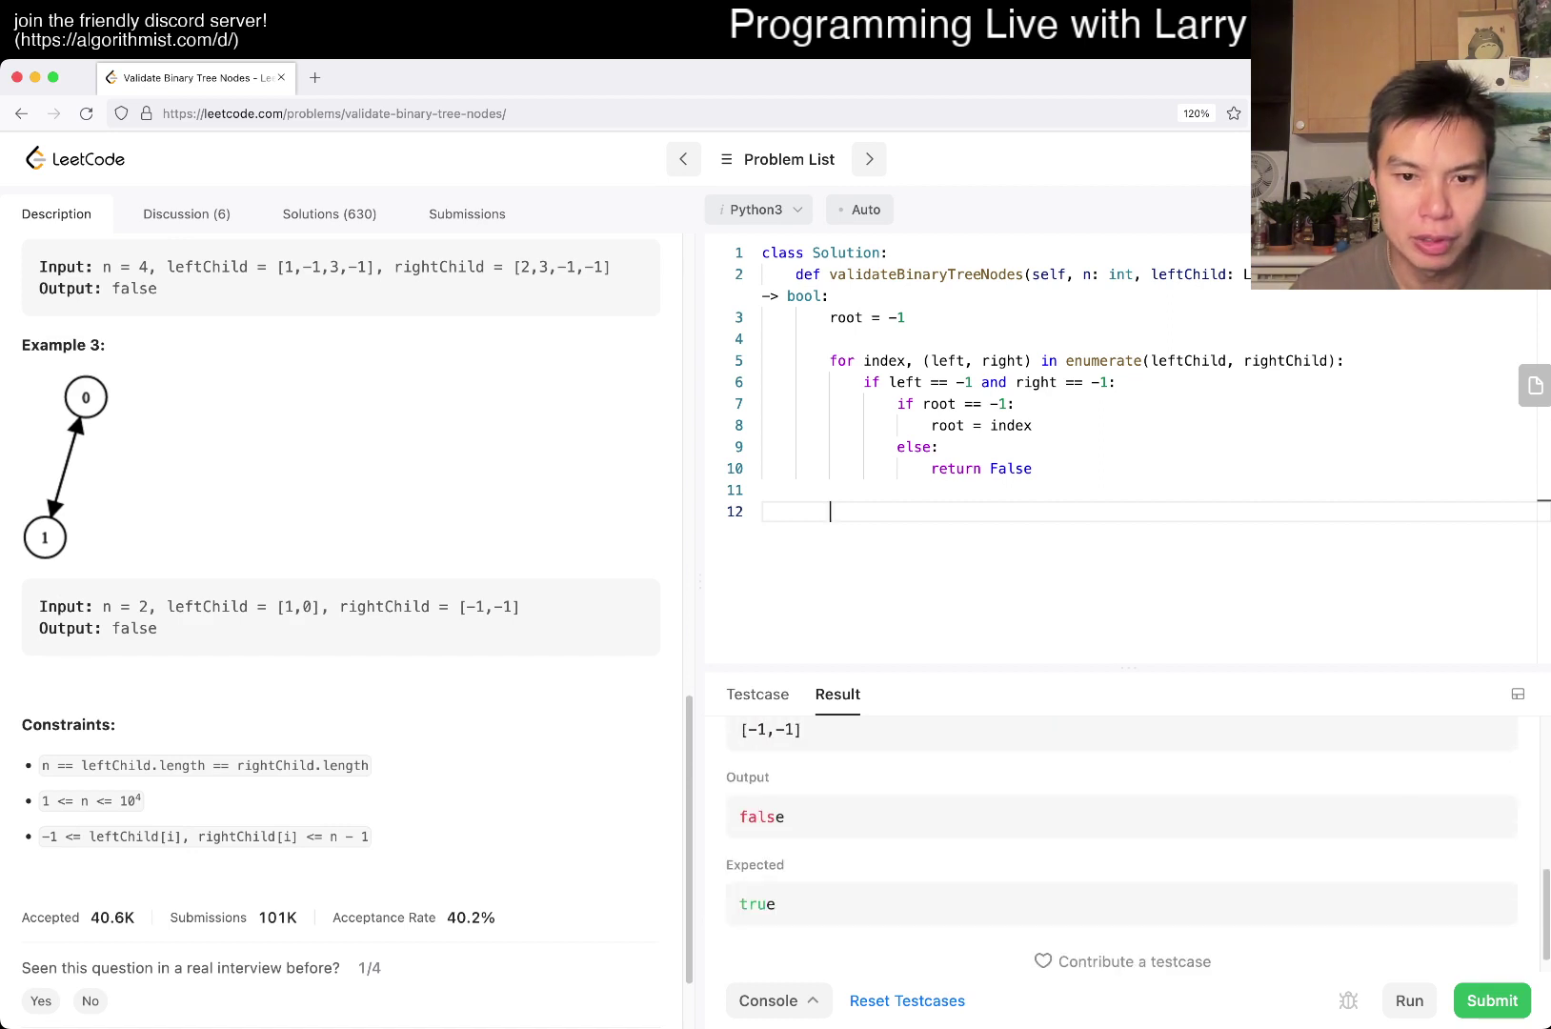
pyautogui.scroll(4, 1120, 847)
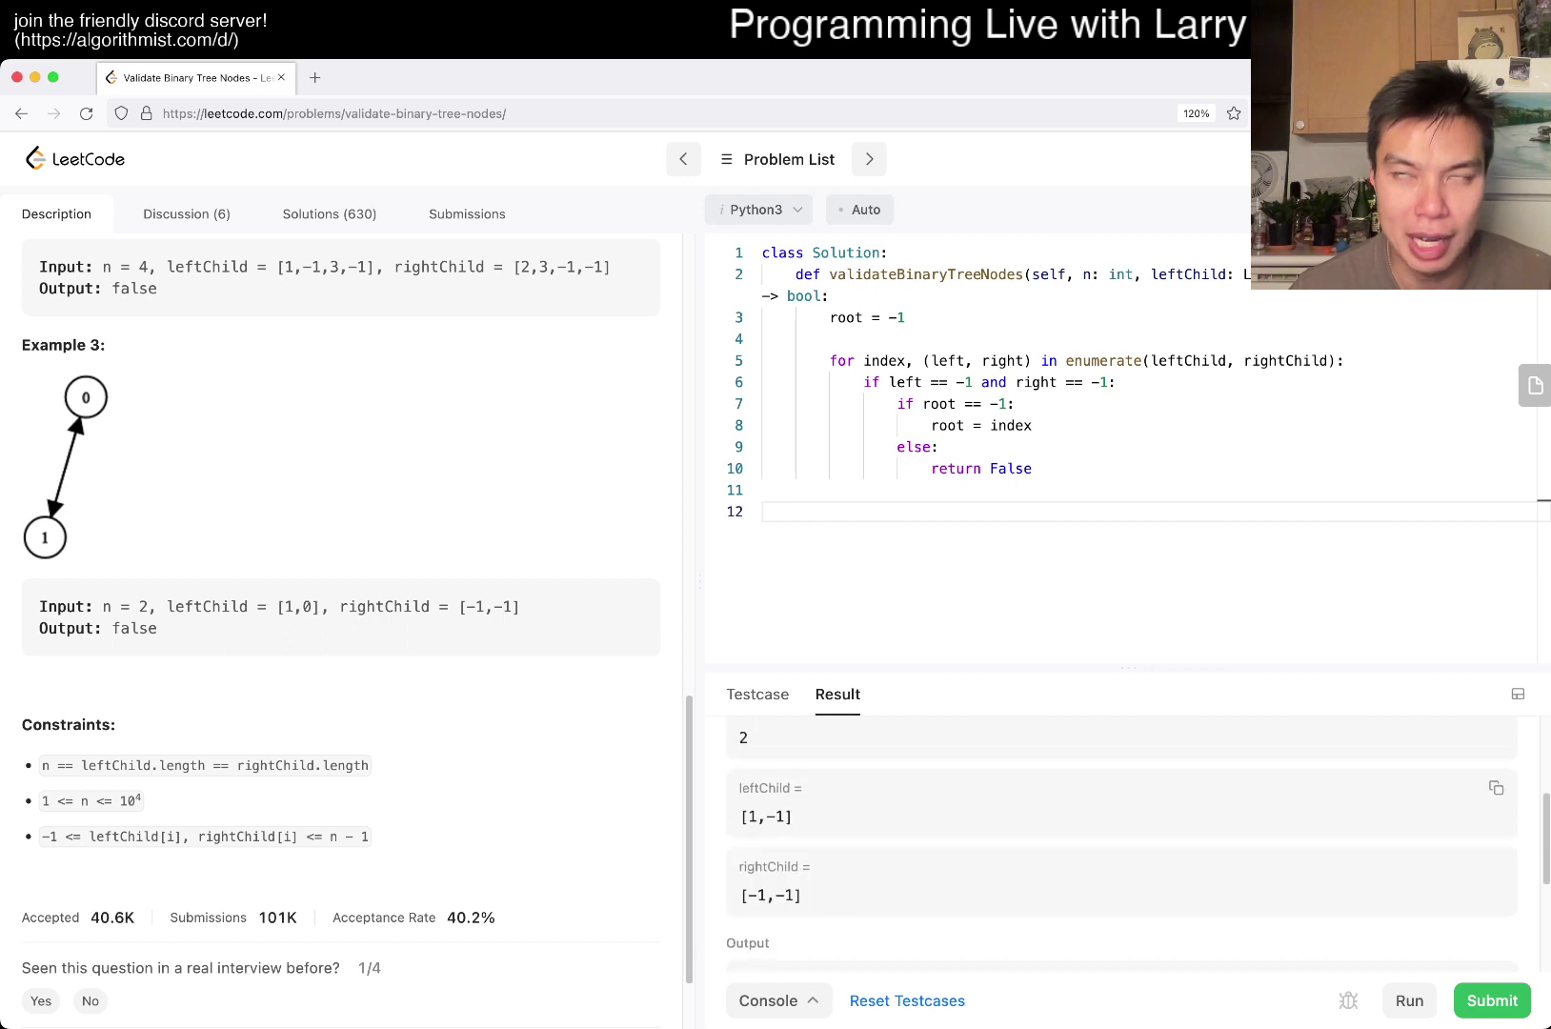
pyautogui.scroll(-4, 1121, 847)
pyautogui.scroll(8, 1121, 847)
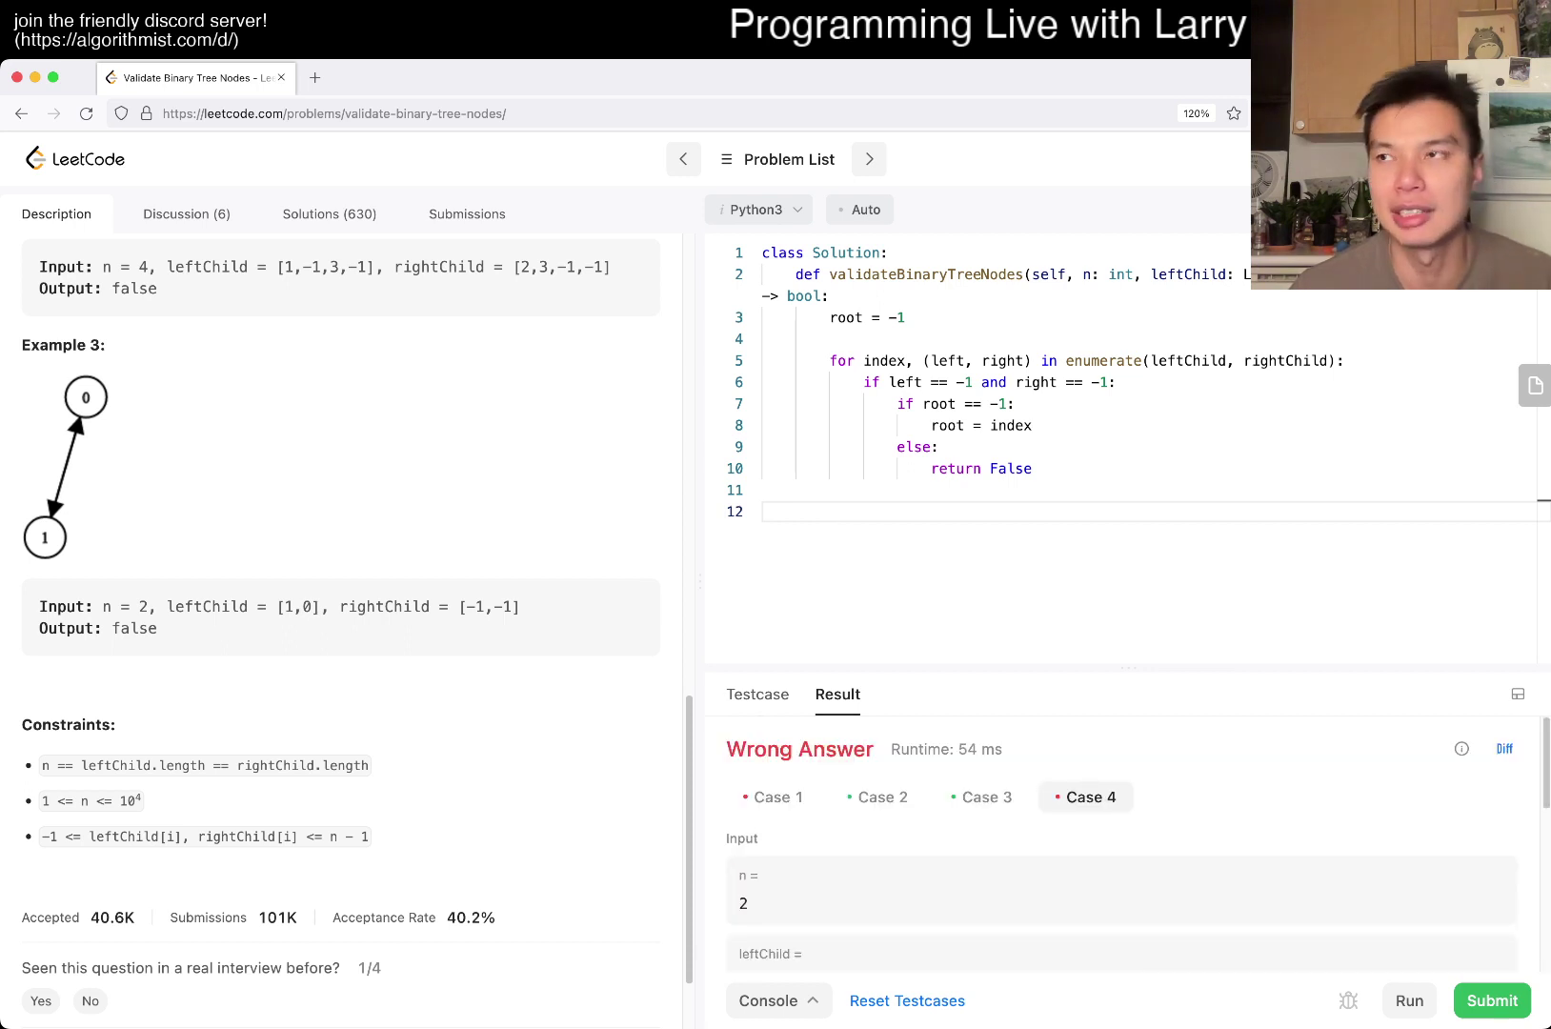
# Step: Edit leftChild of the n = 2 test case and rerun the tests
pyautogui.click(986, 796)
pyautogui.click(883, 797)
pyautogui.scroll(-3, 1121, 847)
pyautogui.click(758, 694)
pyautogui.scroll(3, 1120, 847)
pyautogui.click(858, 748)
pyautogui.scroll(-3, 1120, 847)
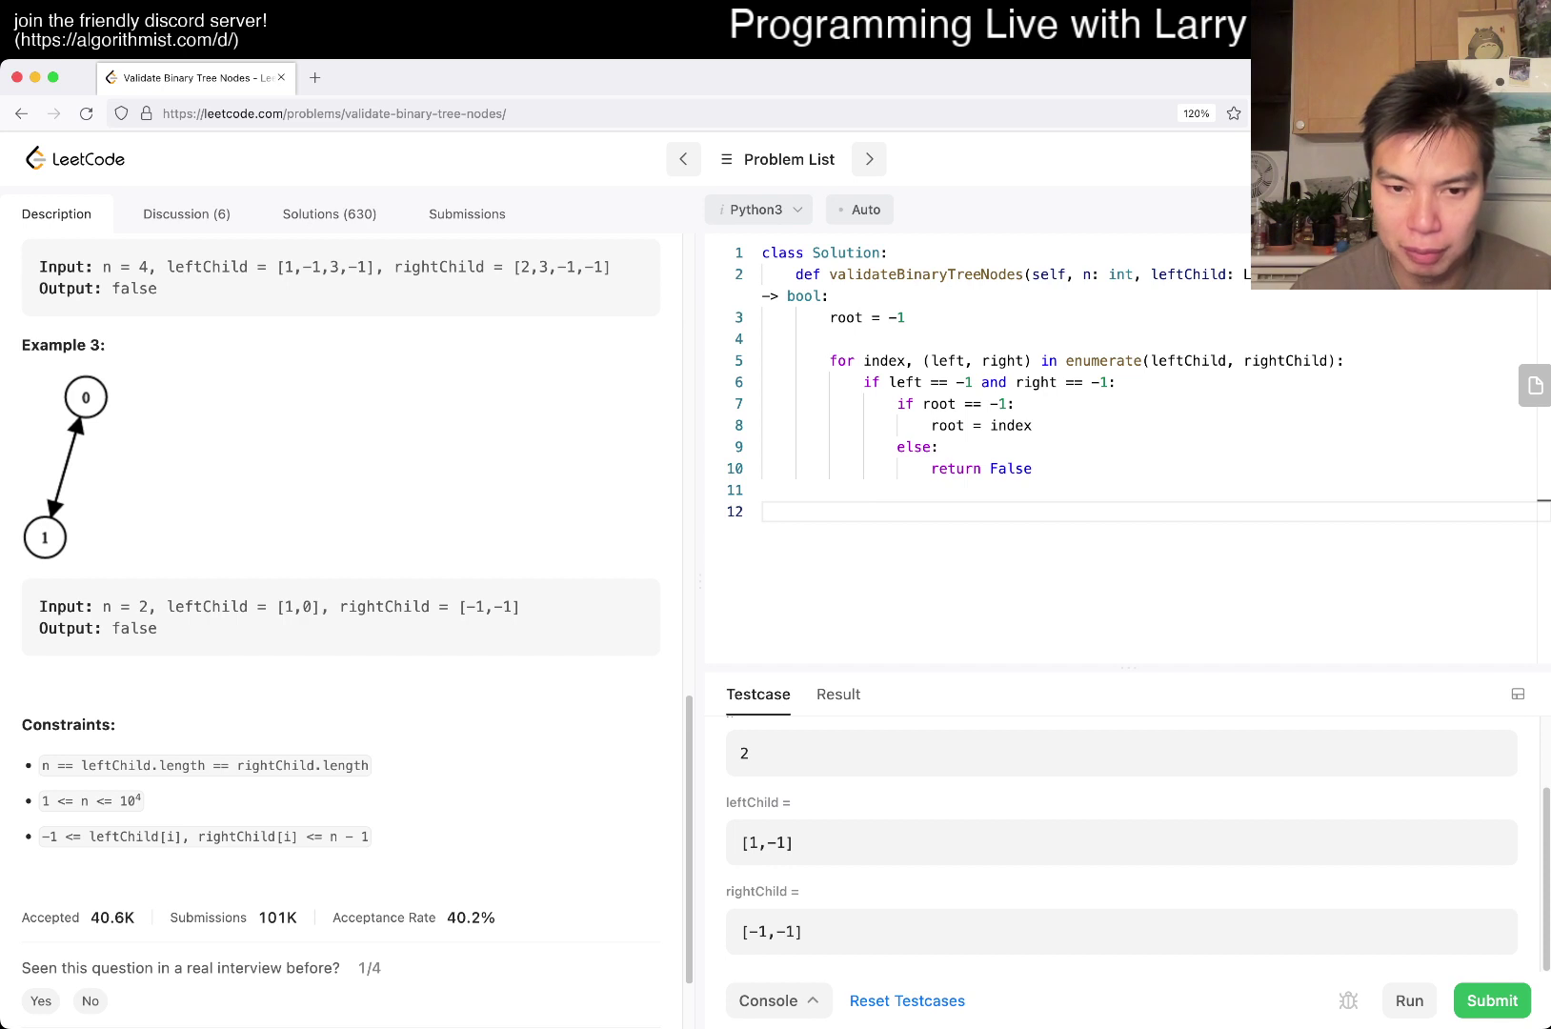
pyautogui.click(748, 842)
pyautogui.write('-')
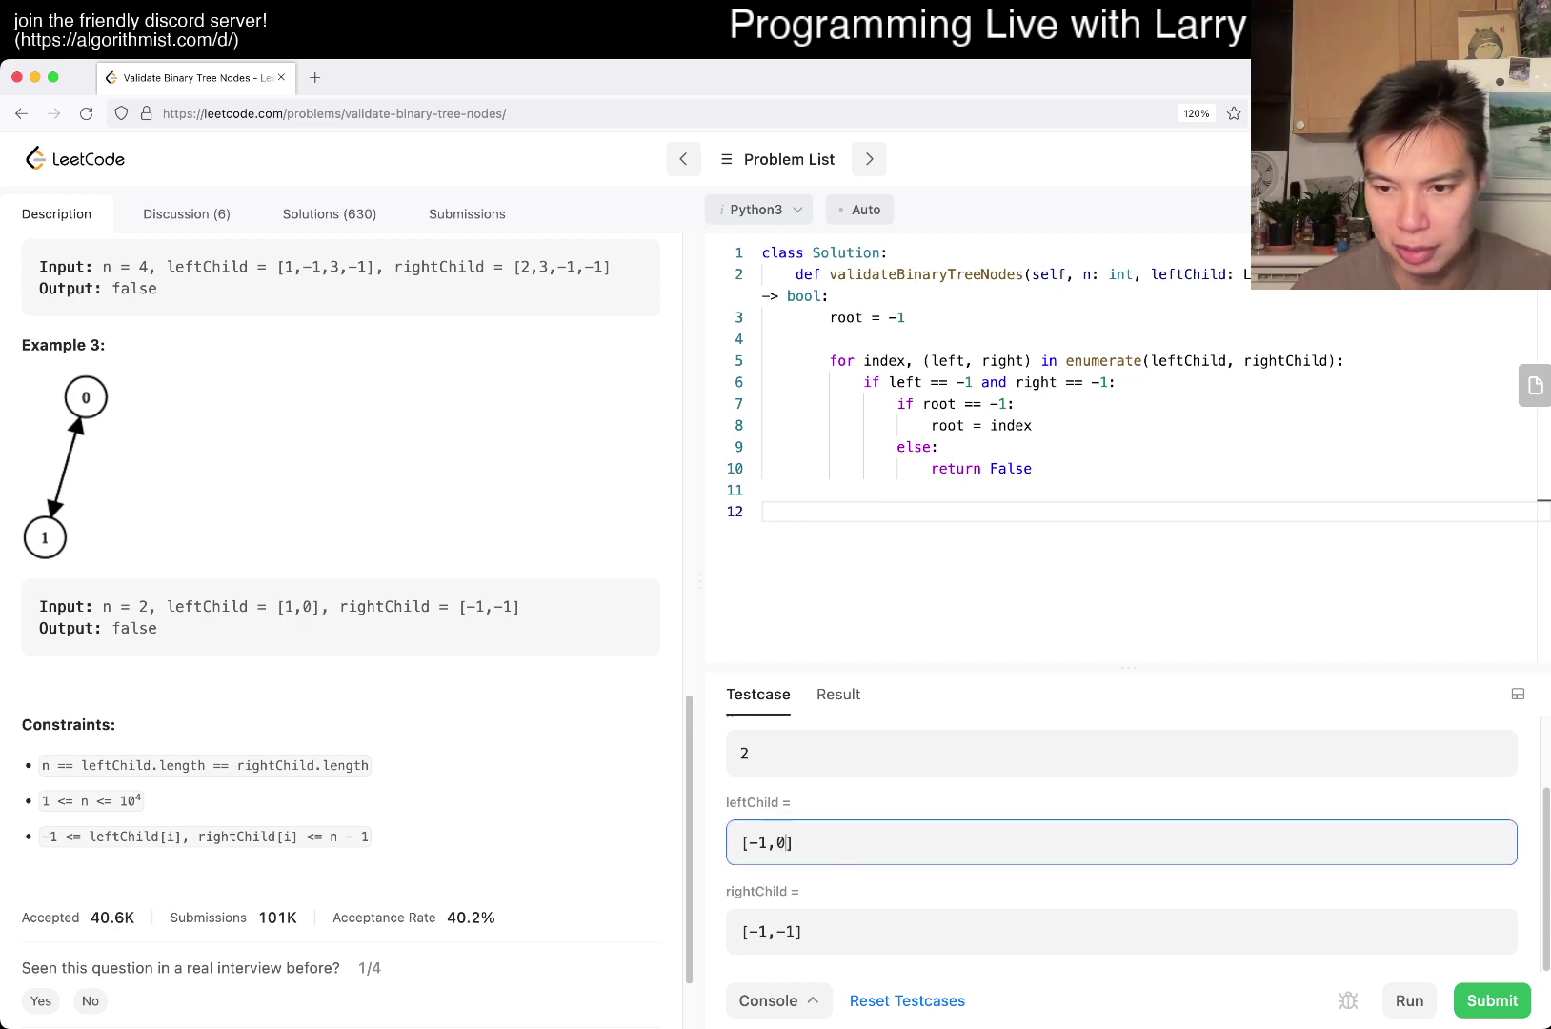
pyautogui.hotkey('ctrl', "'")
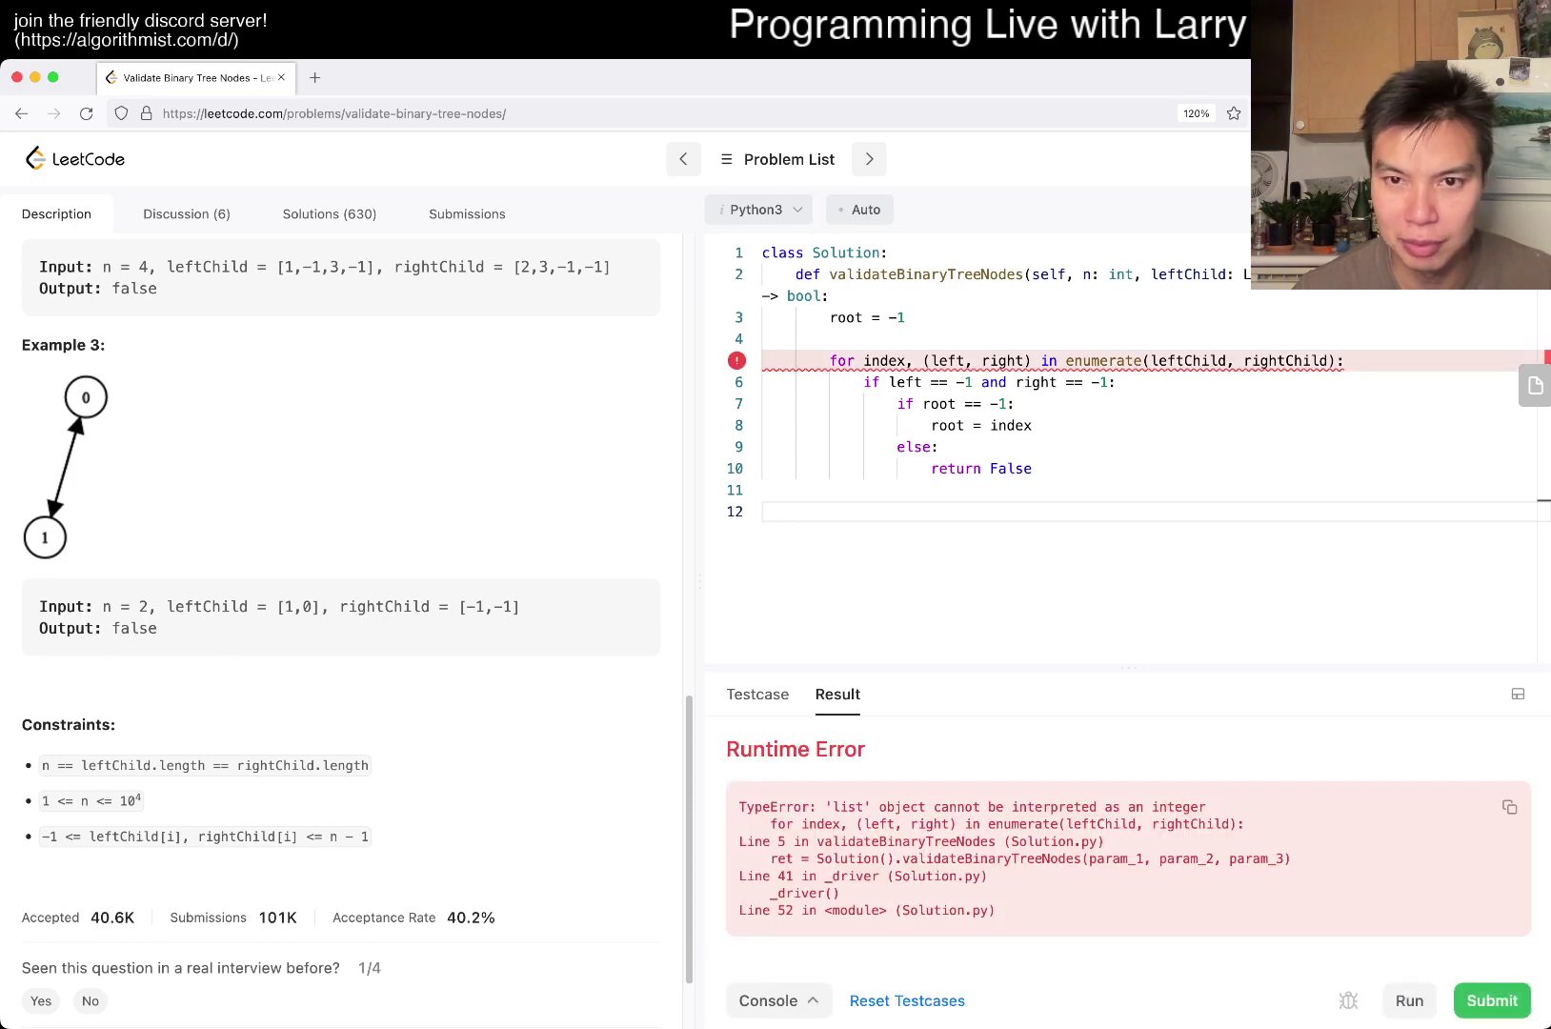
# Step: End the function with return True, wrap the loop arguments in zip(), and rerun
pyautogui.click(1099, 381)
pyautogui.press('Down')
pyautogui.press('Down')
pyautogui.press('Down')
pyautogui.press('Return')
pyautogui.write('return ')
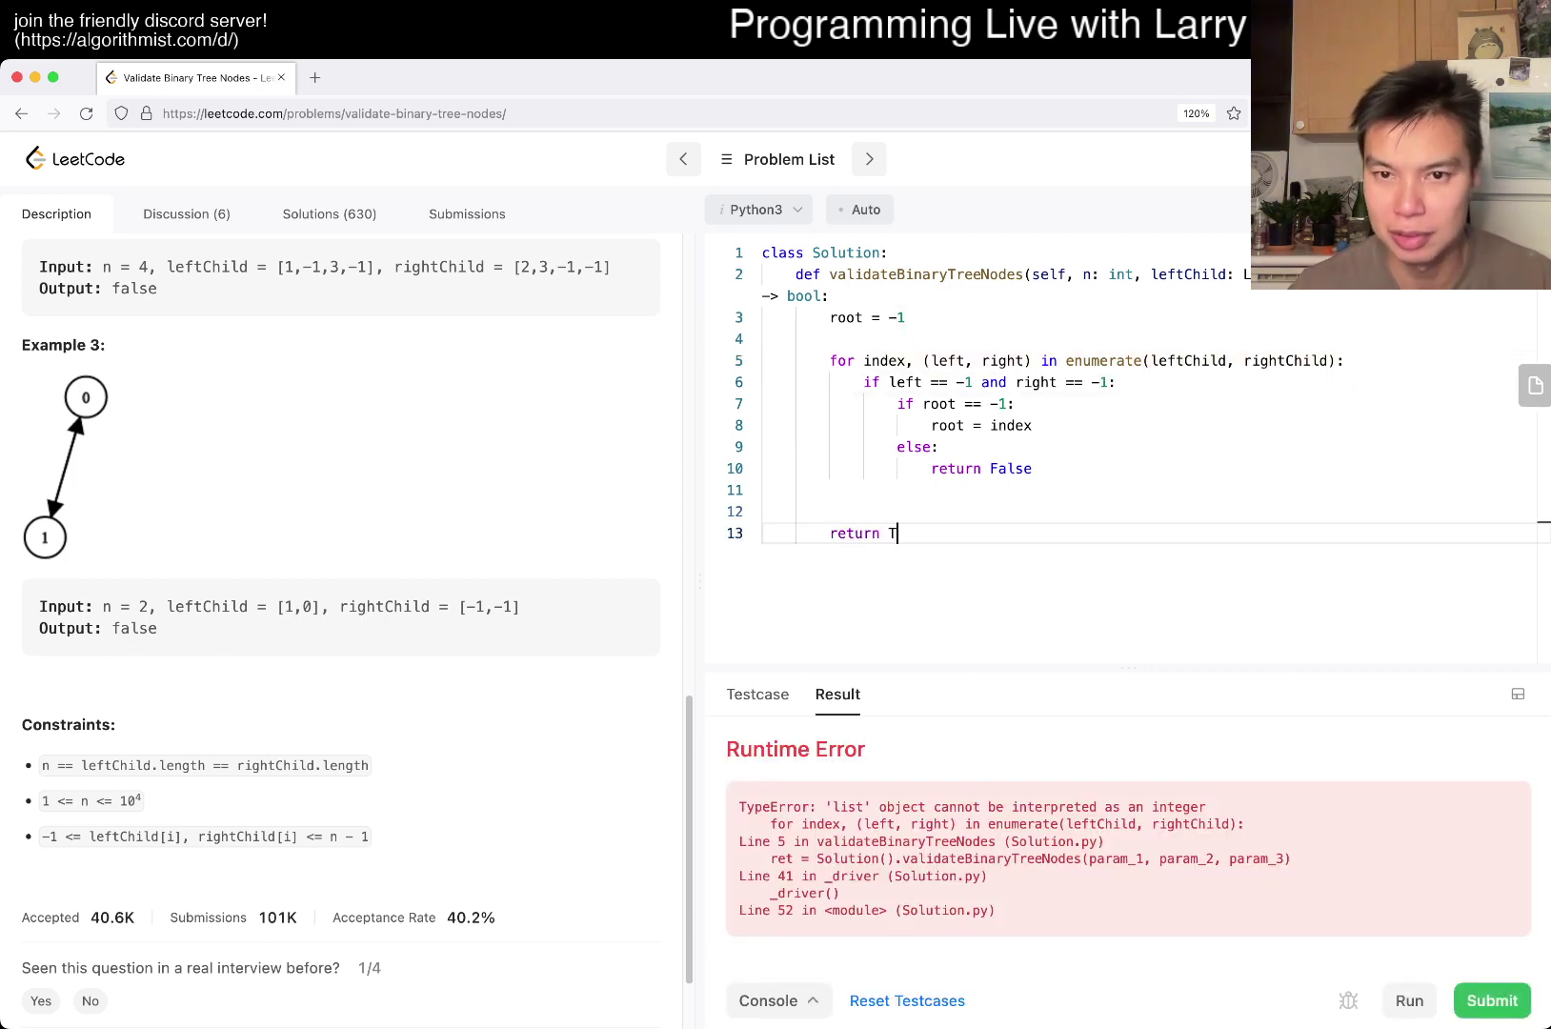
pyautogui.write('True')
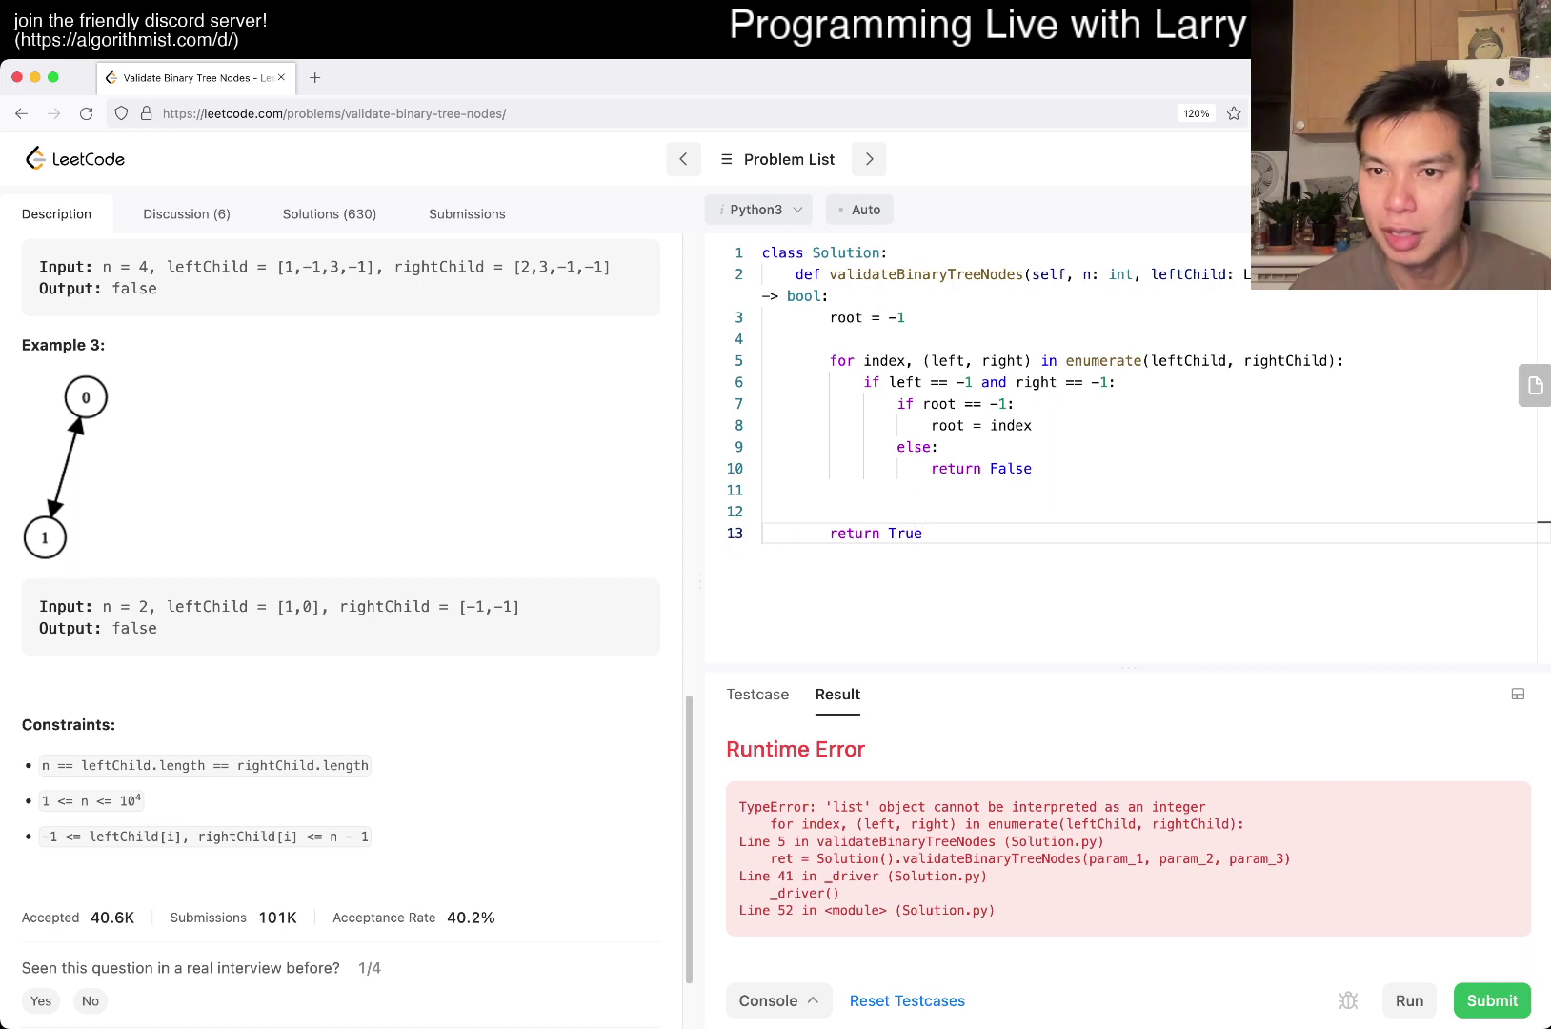
pyautogui.click(1145, 360)
pyautogui.write('zip(')
pyautogui.press('Delete')
pyautogui.press('End')
pyautogui.press('Left')
pyautogui.write(')')
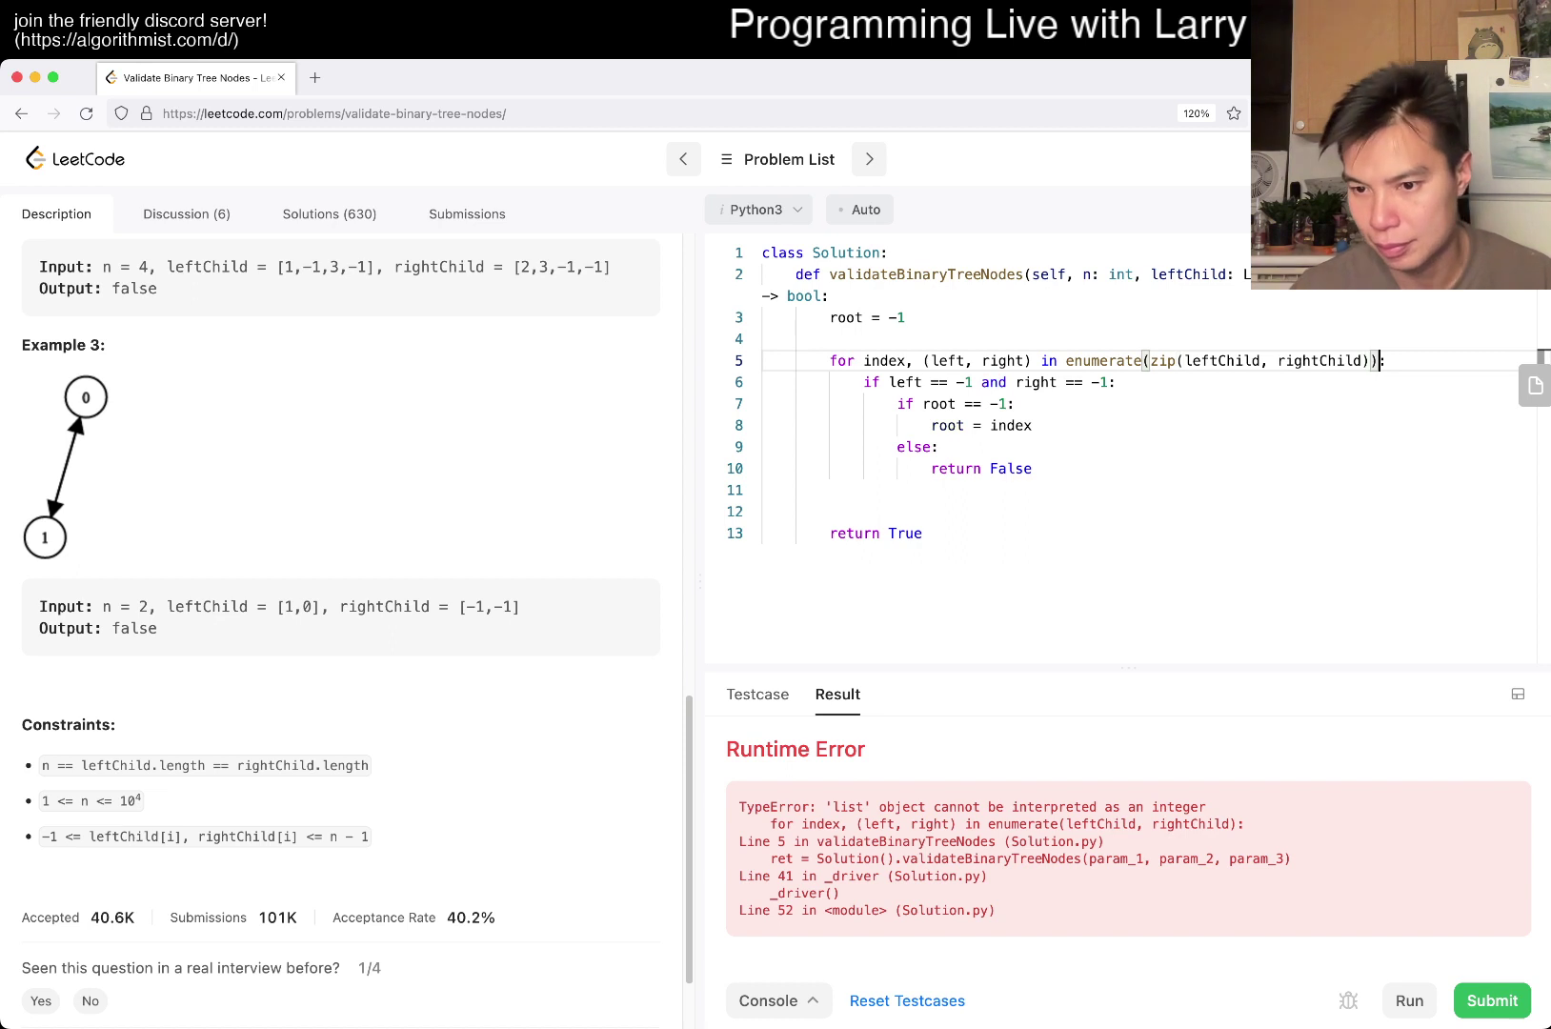
pyautogui.hotkey('ctrl', "'")
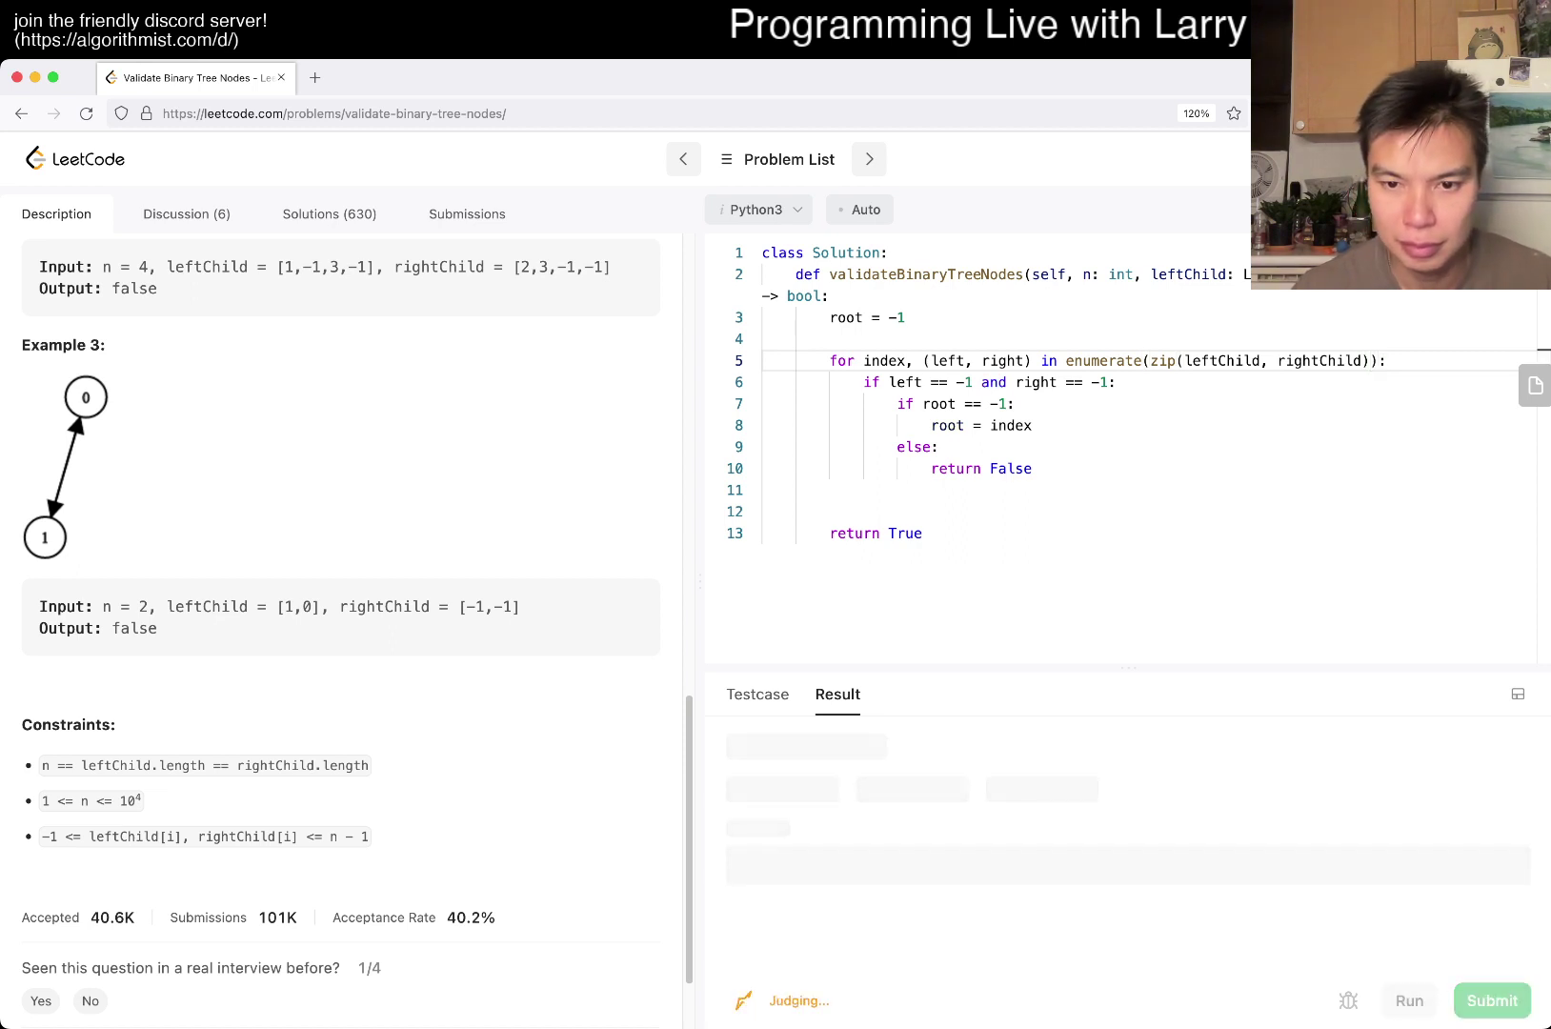
# Step: Check the Case 4 Wrong Answer result and remove an extra blank line
pyautogui.click(1087, 796)
pyautogui.scroll(-5, 1087, 847)
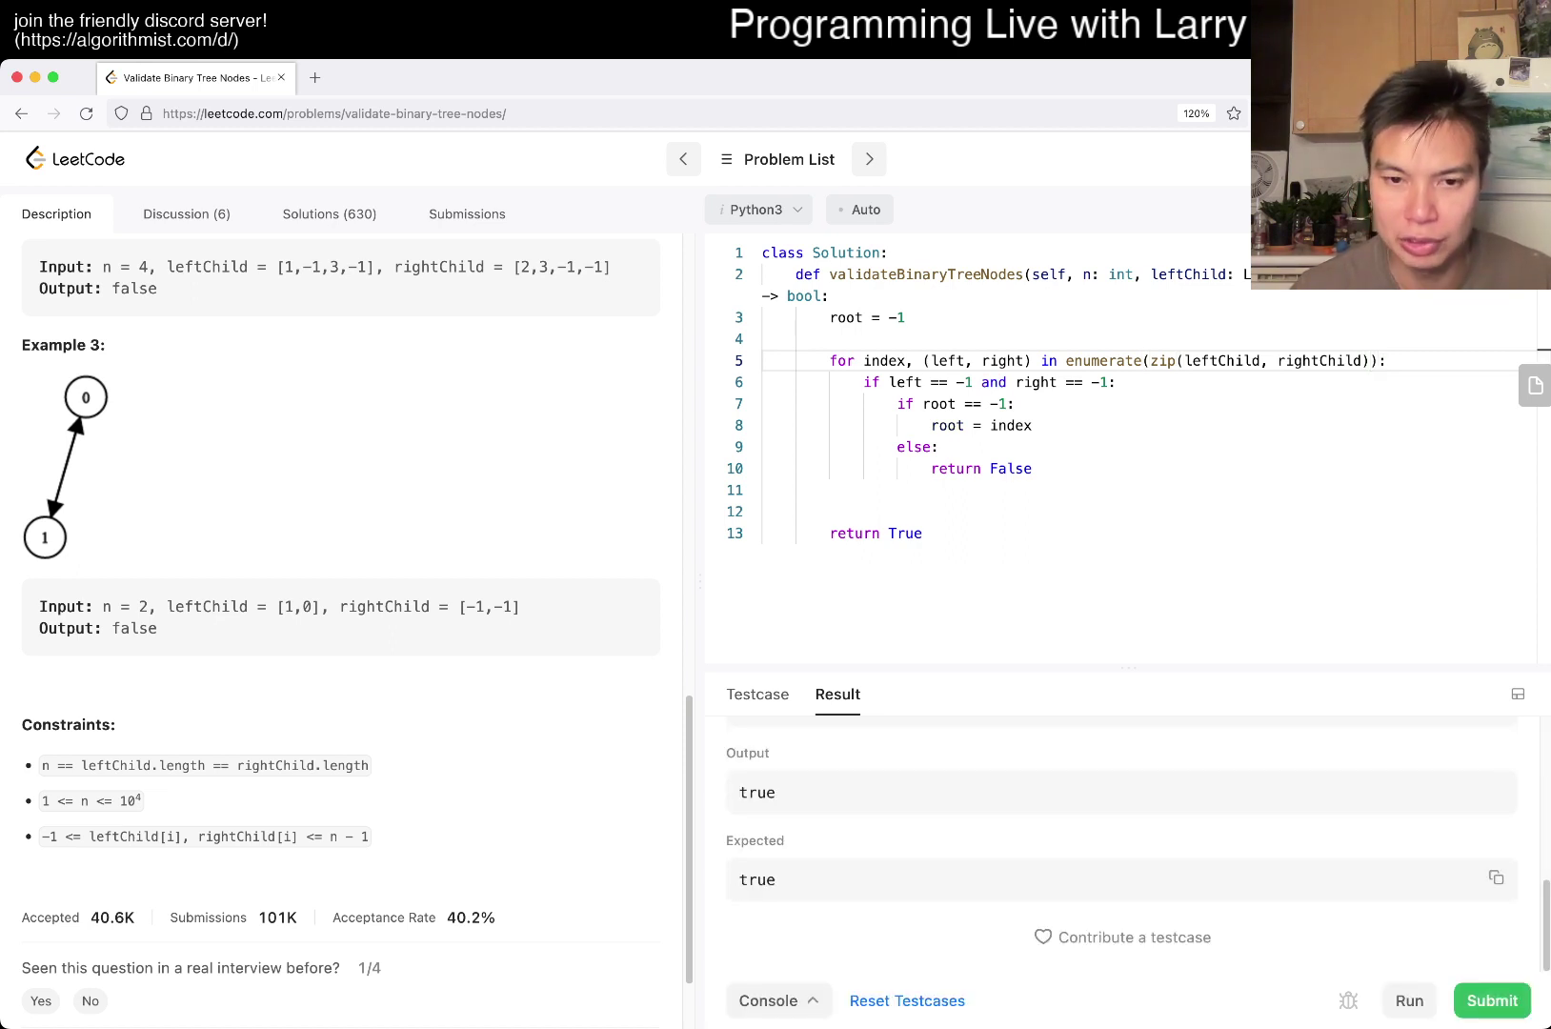
pyautogui.scroll(5, 1086, 847)
pyautogui.click(1127, 381)
pyautogui.press('Down')
pyautogui.press('Down')
pyautogui.press('Down')
pyautogui.press('BackSpace')
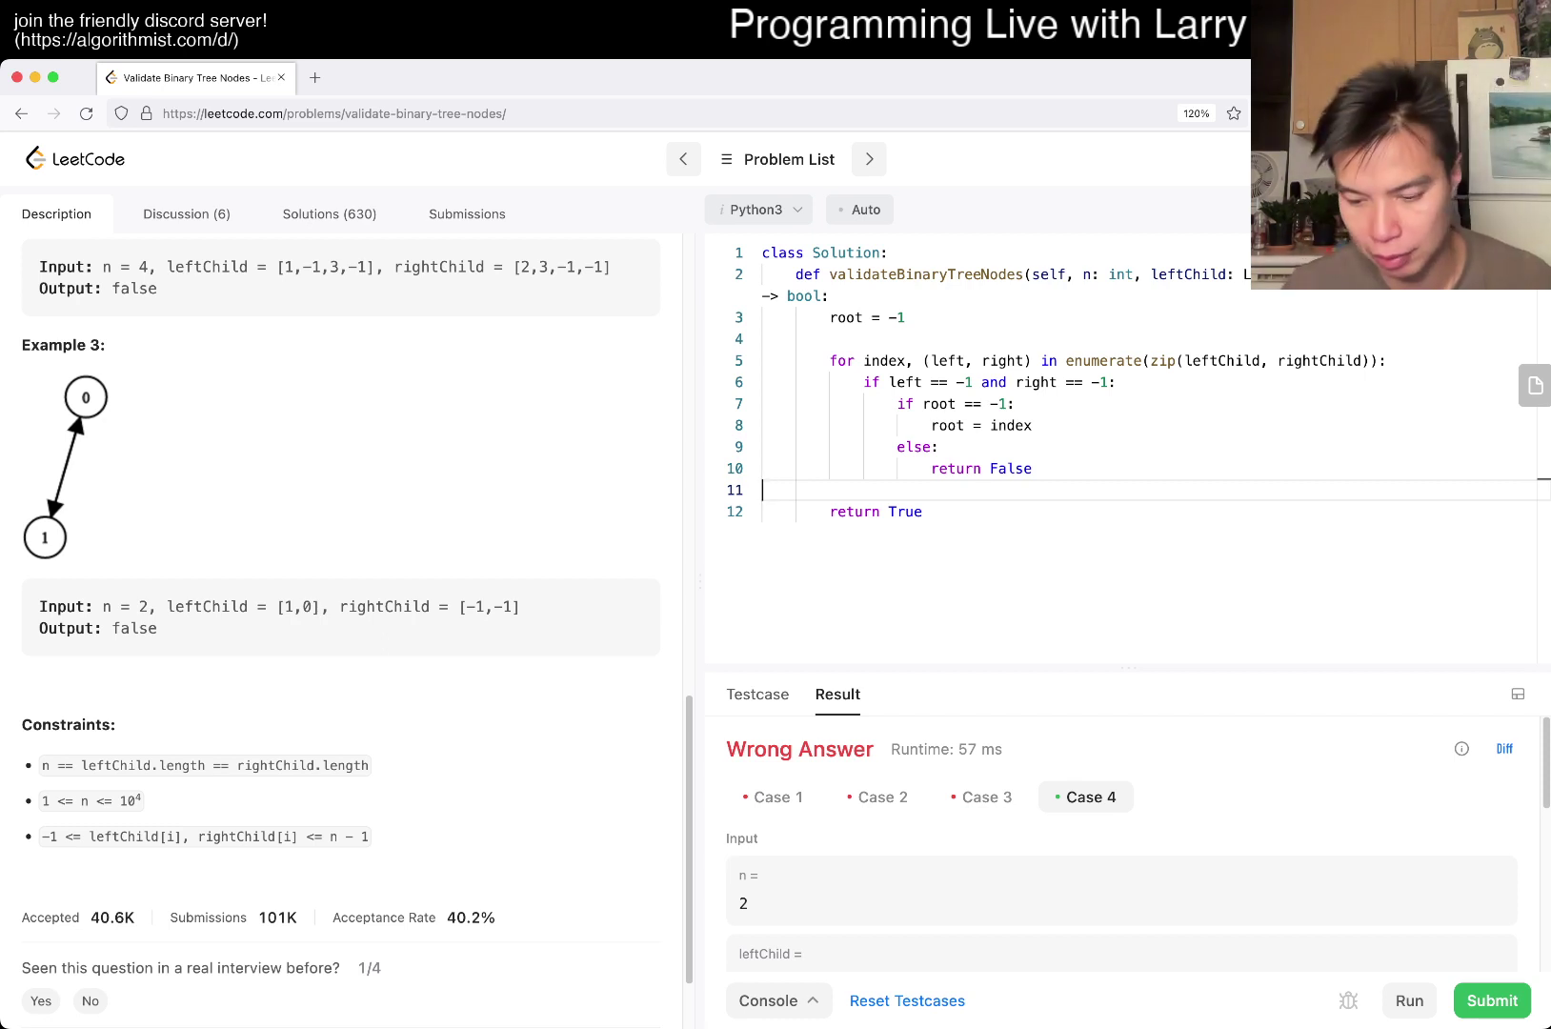
# Step: Add indegree = [0] * N and rename the n parameter to N
pyautogui.press('Up')
pyautogui.press('Up')
pyautogui.press('Up')
pyautogui.press('End')
pyautogui.press('Return')
pyautogui.write('indegree')
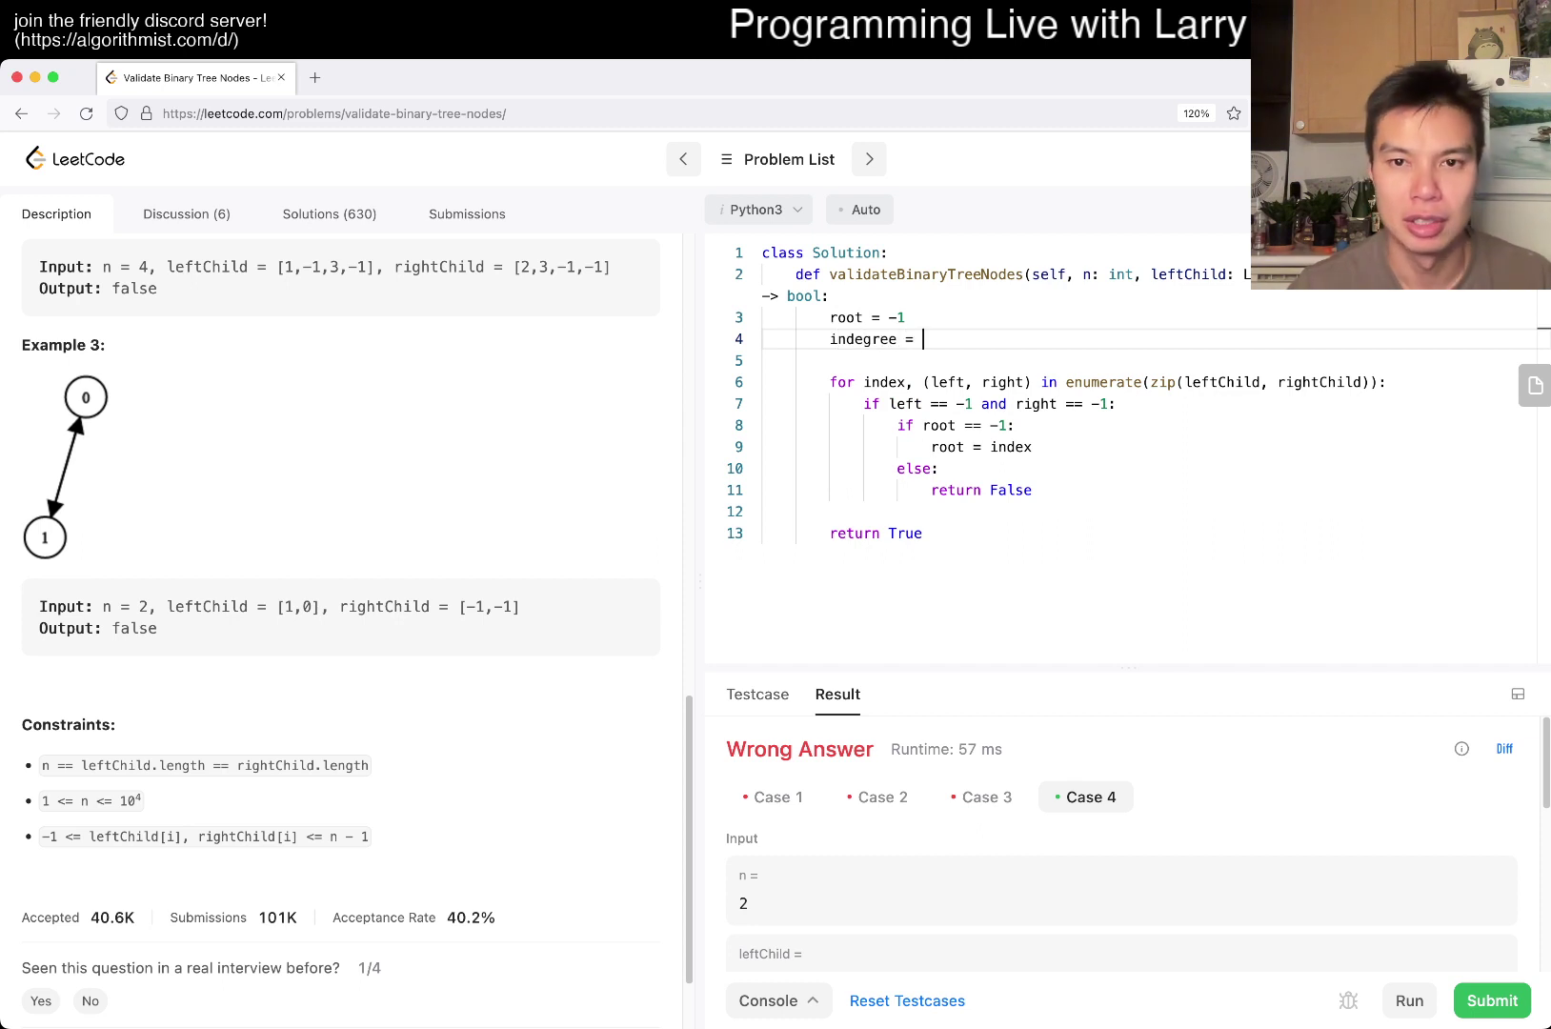
pyautogui.write('[0] * n')
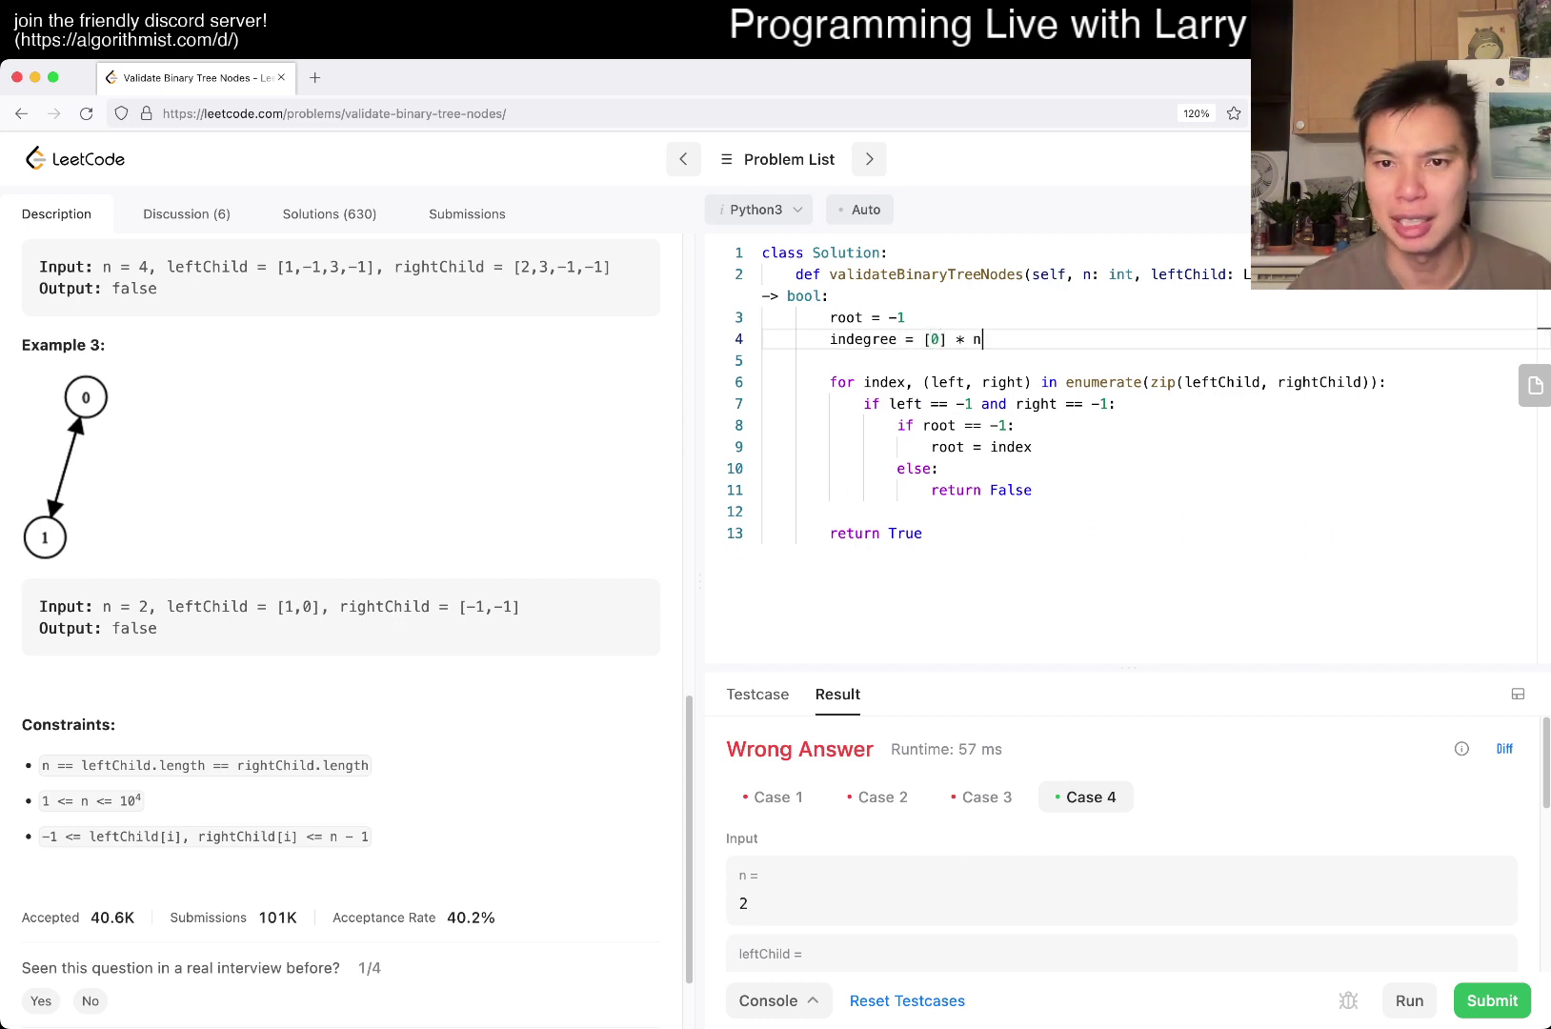
pyautogui.press('BackSpace')
pyautogui.write('N')
pyautogui.click(1093, 273)
pyautogui.press('BackSpace')
pyautogui.write('N')
# Step: Replace the old leaf-root check with lines incrementing indegree for left and right children
pyautogui.click(1092, 403)
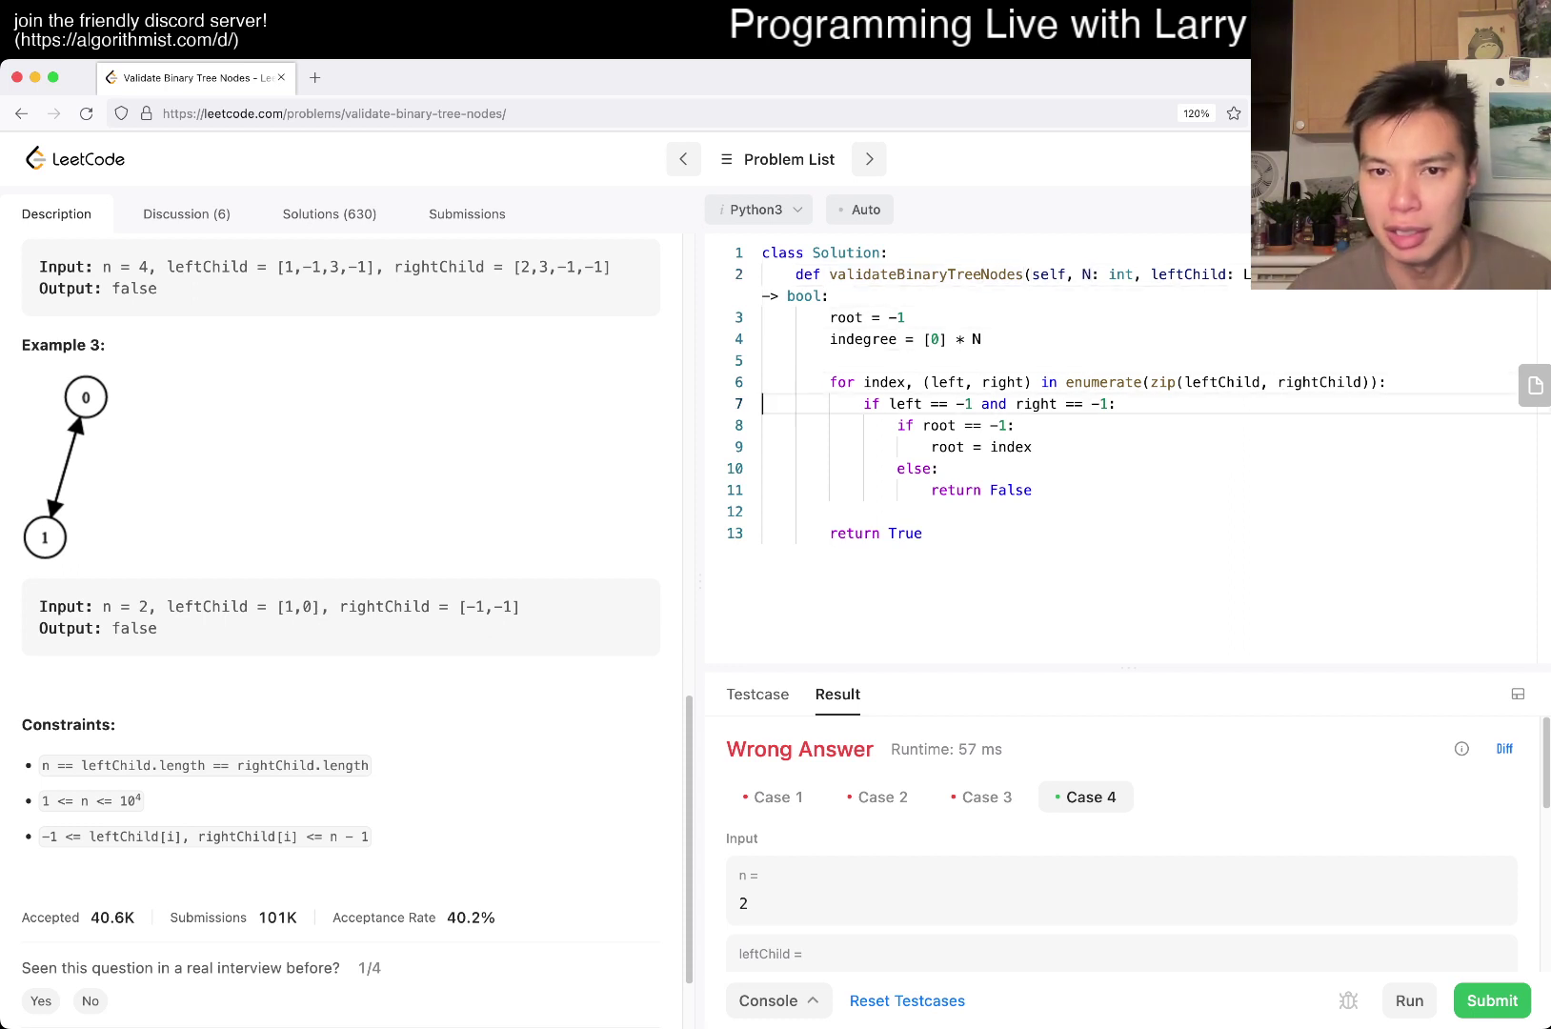
pyautogui.hotkey('shift', 'Down')
pyautogui.hotkey('shift', 'Down')
pyautogui.hotkey('shift', 'Down')
pyautogui.press('BackSpace')
pyautogui.press('Return')
pyautogui.press('Return')
pyautogui.press('Up')
pyautogui.write('indegree[k]')
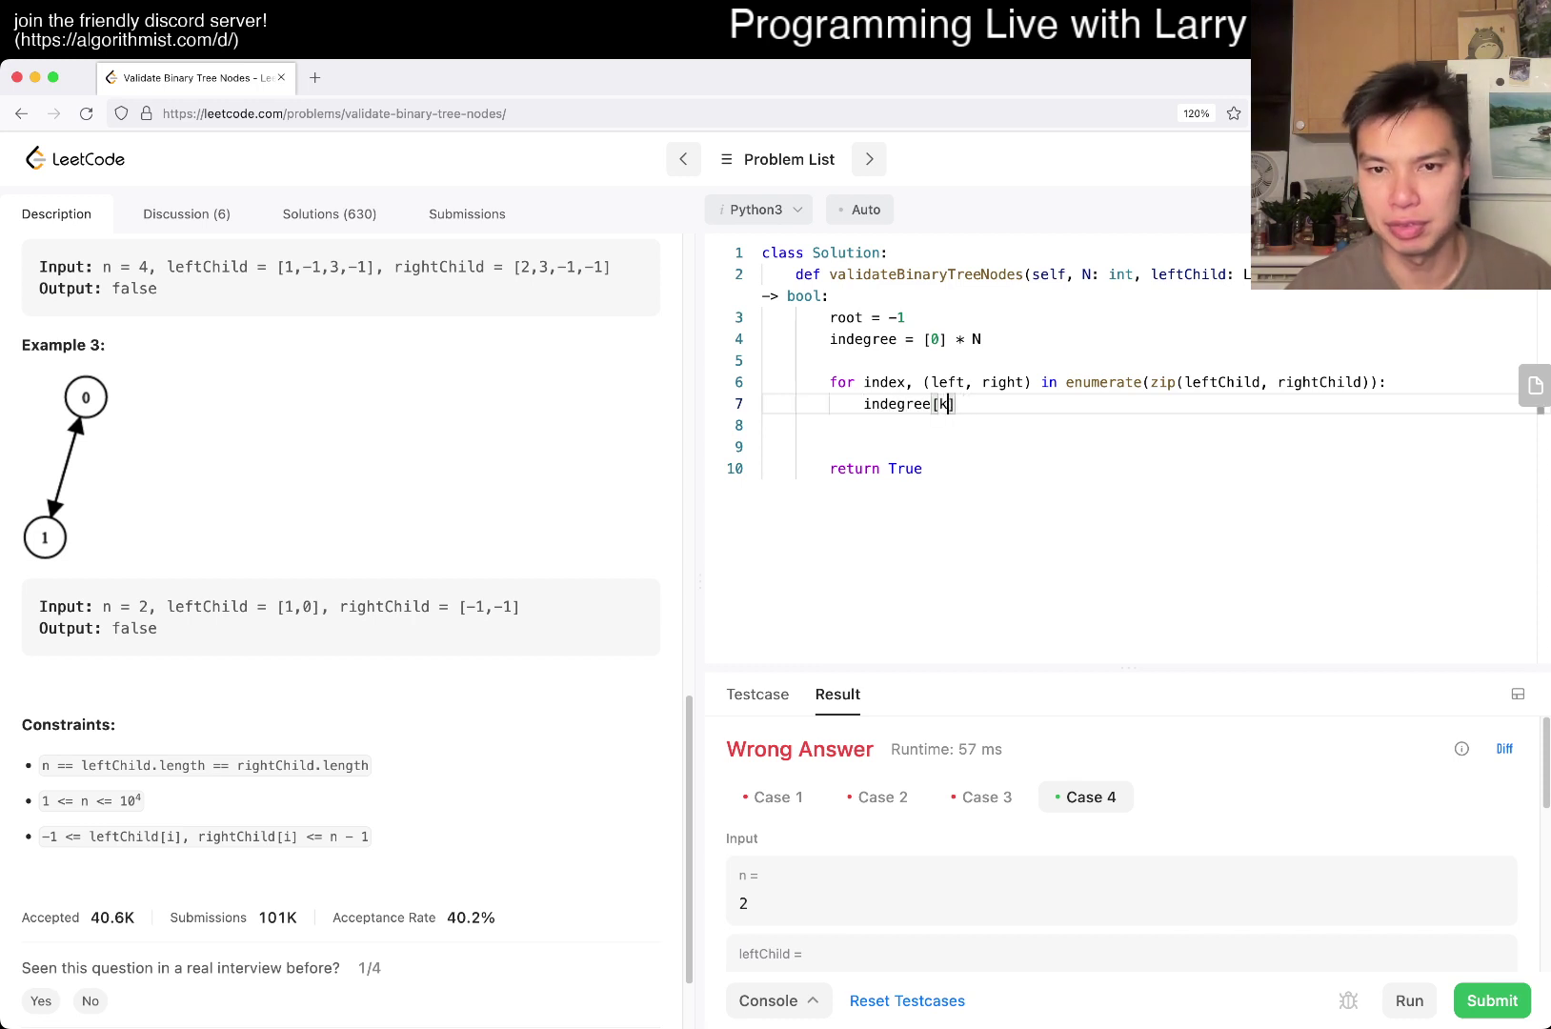
pyautogui.press('BackSpace')
pyautogui.write('left] +')
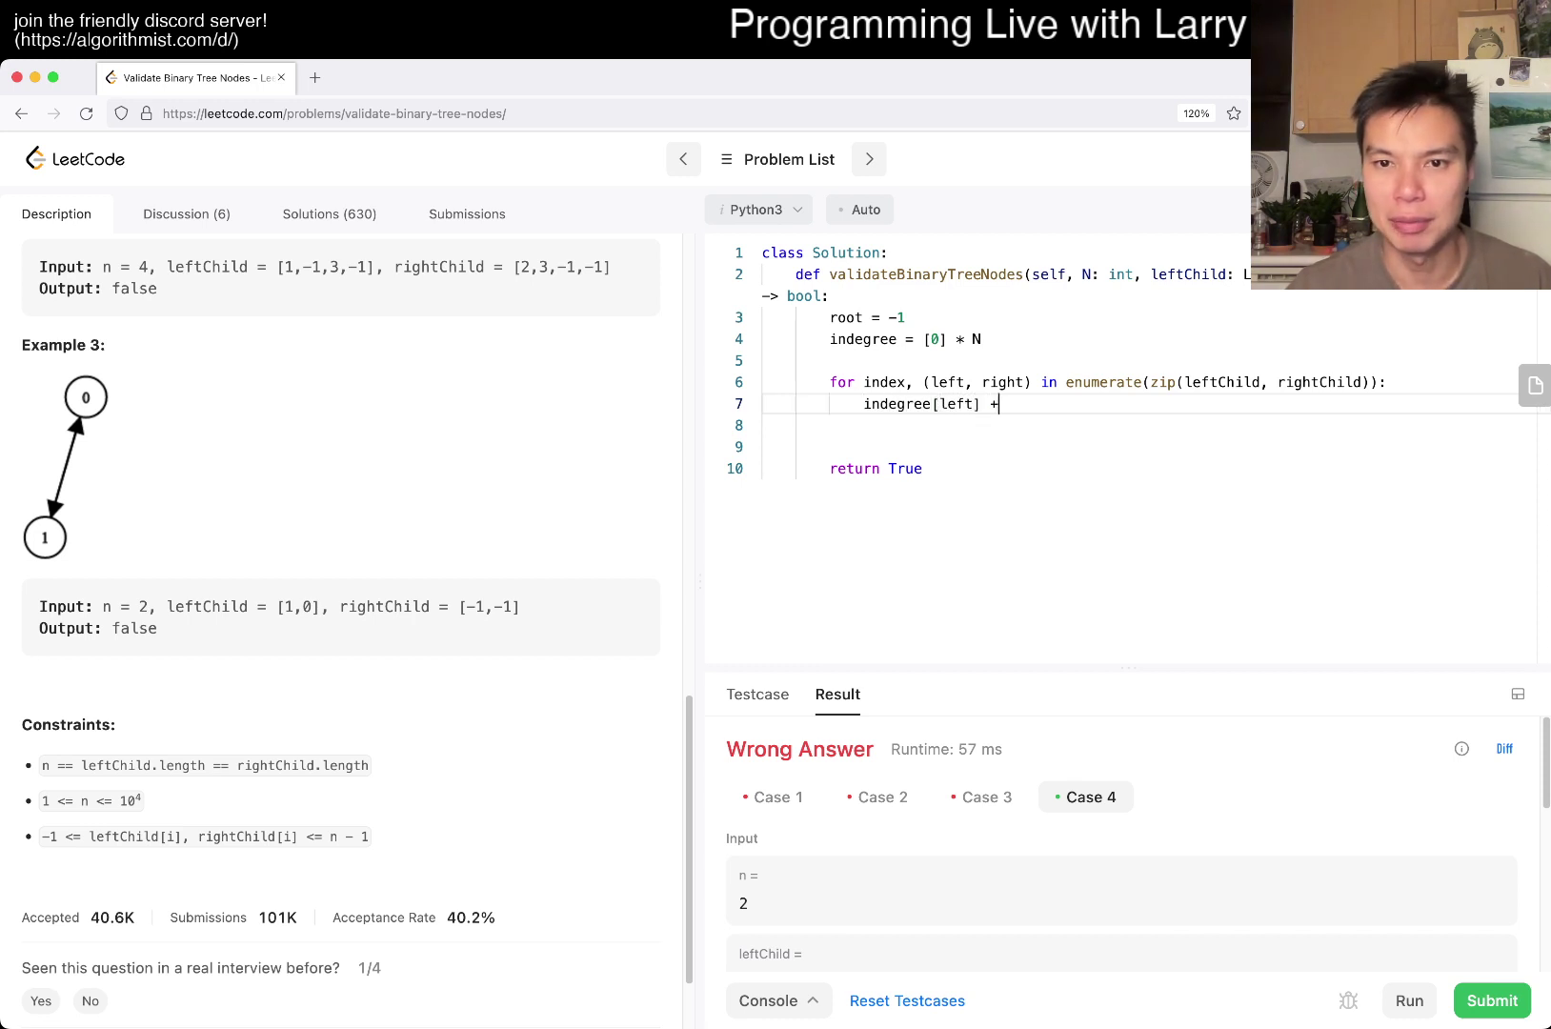
pyautogui.write('= 1')
pyautogui.press('Return')
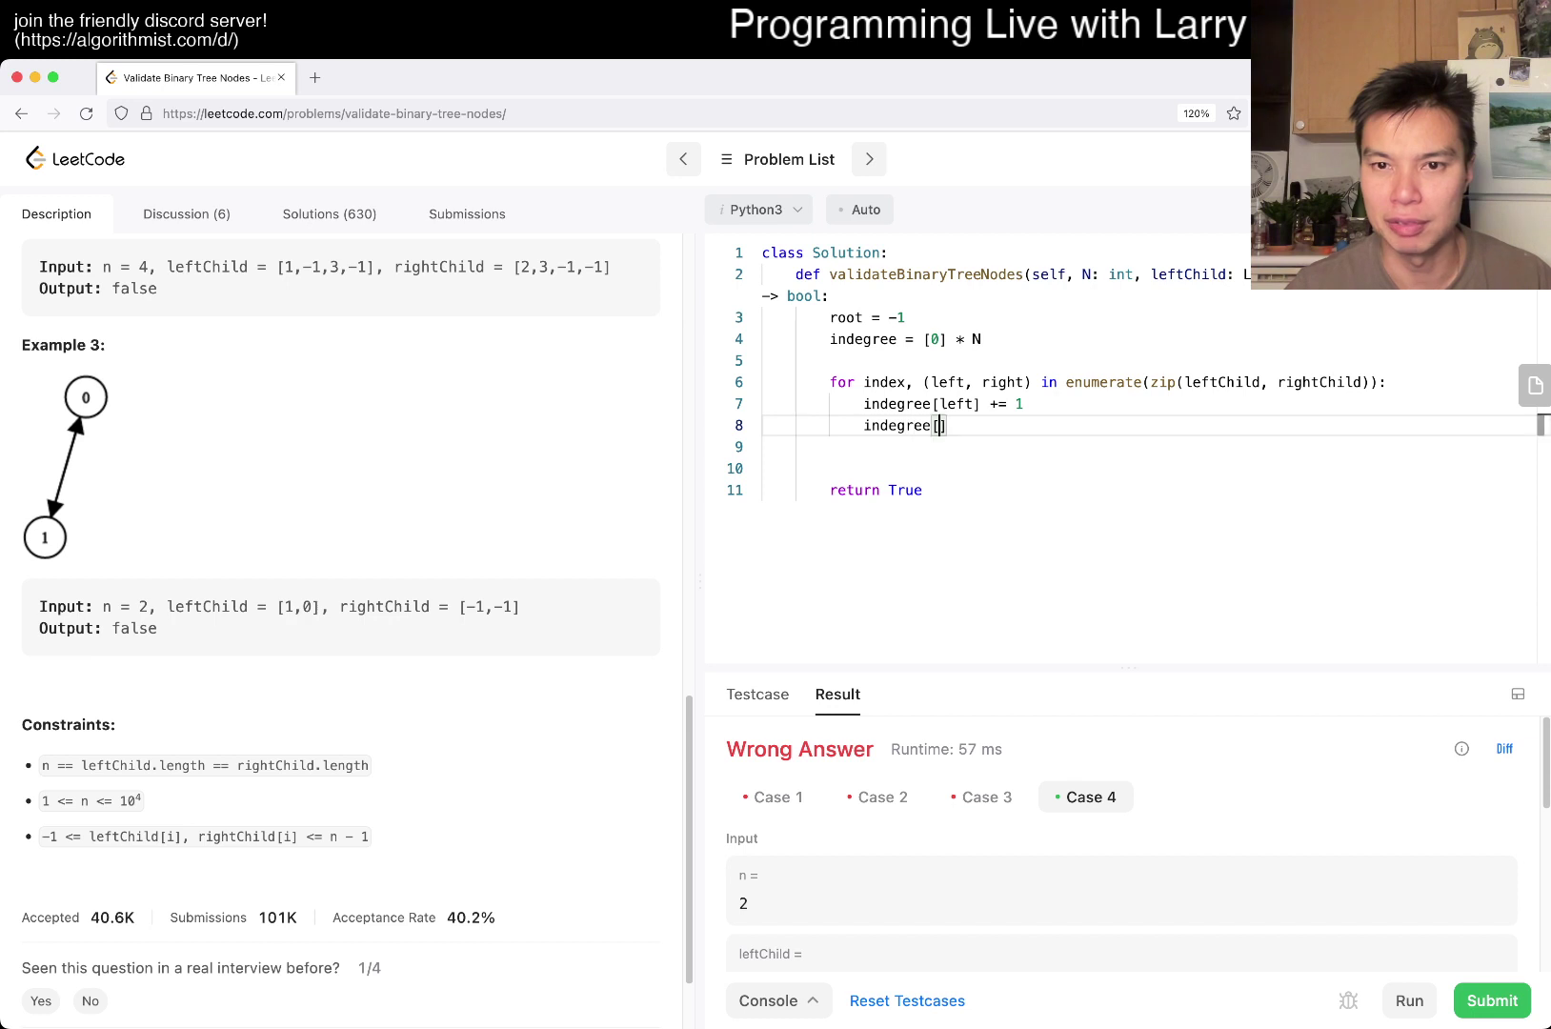
pyautogui.write('+= 1')
pyautogui.press('Return')
pyautogui.press('Return')
pyautogui.press('Return')
pyautogui.press('Up')
pyautogui.press('Up')
pyautogui.press('Up')
pyautogui.press('Up')
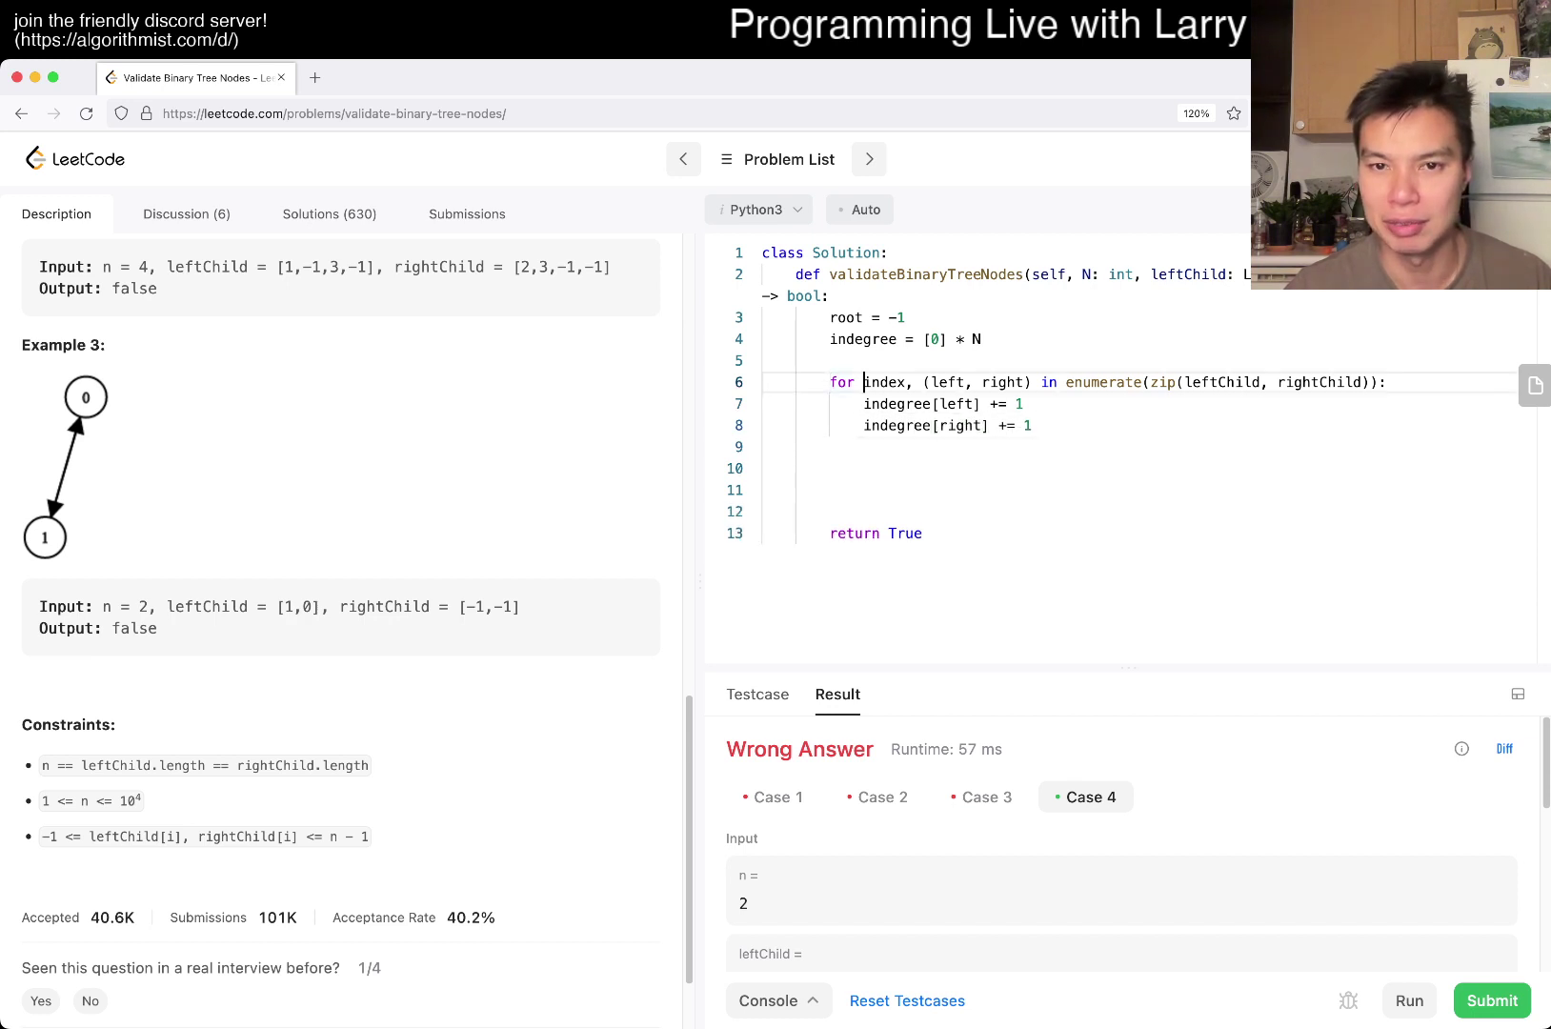
# Step: Change the loop header from enumerate(...) to zip(leftChild, rightChild)
pyautogui.hotkey('shift', 'Right')
pyautogui.hotkey('shift', 'Right')
pyautogui.hotkey('shift', 'Right')
pyautogui.hotkey('shift', 'Right')
pyautogui.hotkey('shift', 'Right')
pyautogui.hotkey('shift', 'Left')
pyautogui.hotkey('shift', 'Left')
pyautogui.hotkey('shift', 'Left')
pyautogui.press('Home')
pyautogui.hotkey('shift', 'Down')
pyautogui.press('Up')
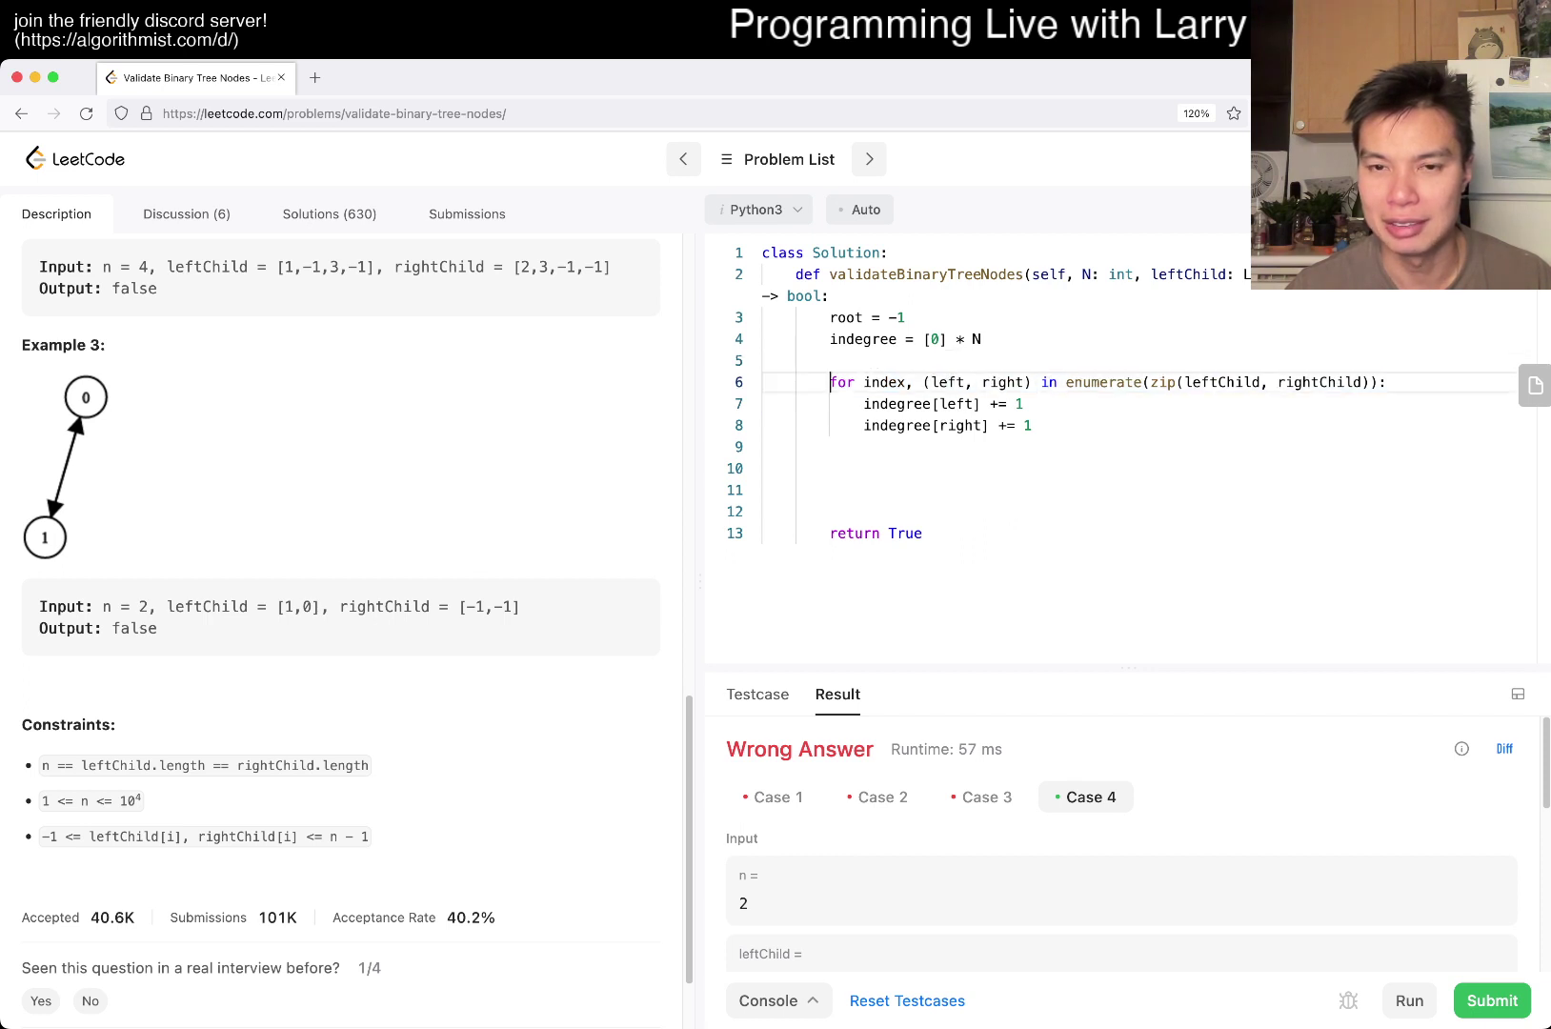
pyautogui.press('Down')
pyautogui.press('Down')
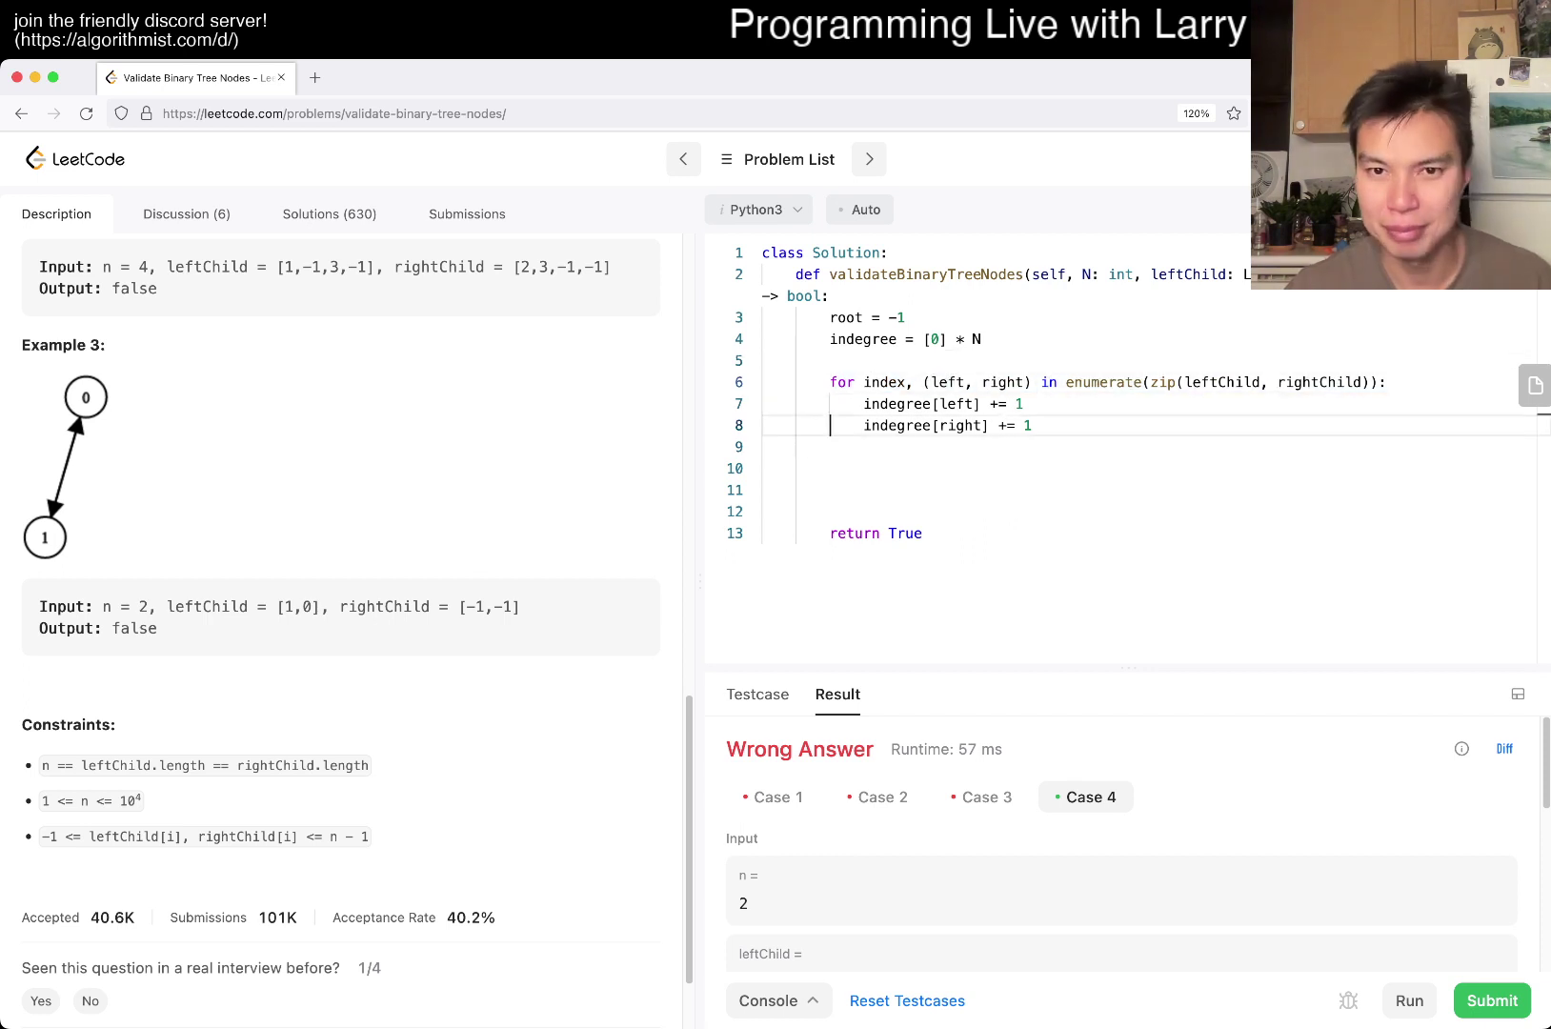
pyautogui.press('Up')
pyautogui.press('Up')
pyautogui.press('Right')
pyautogui.hotkey('ctrl', 'shift', 'Right')
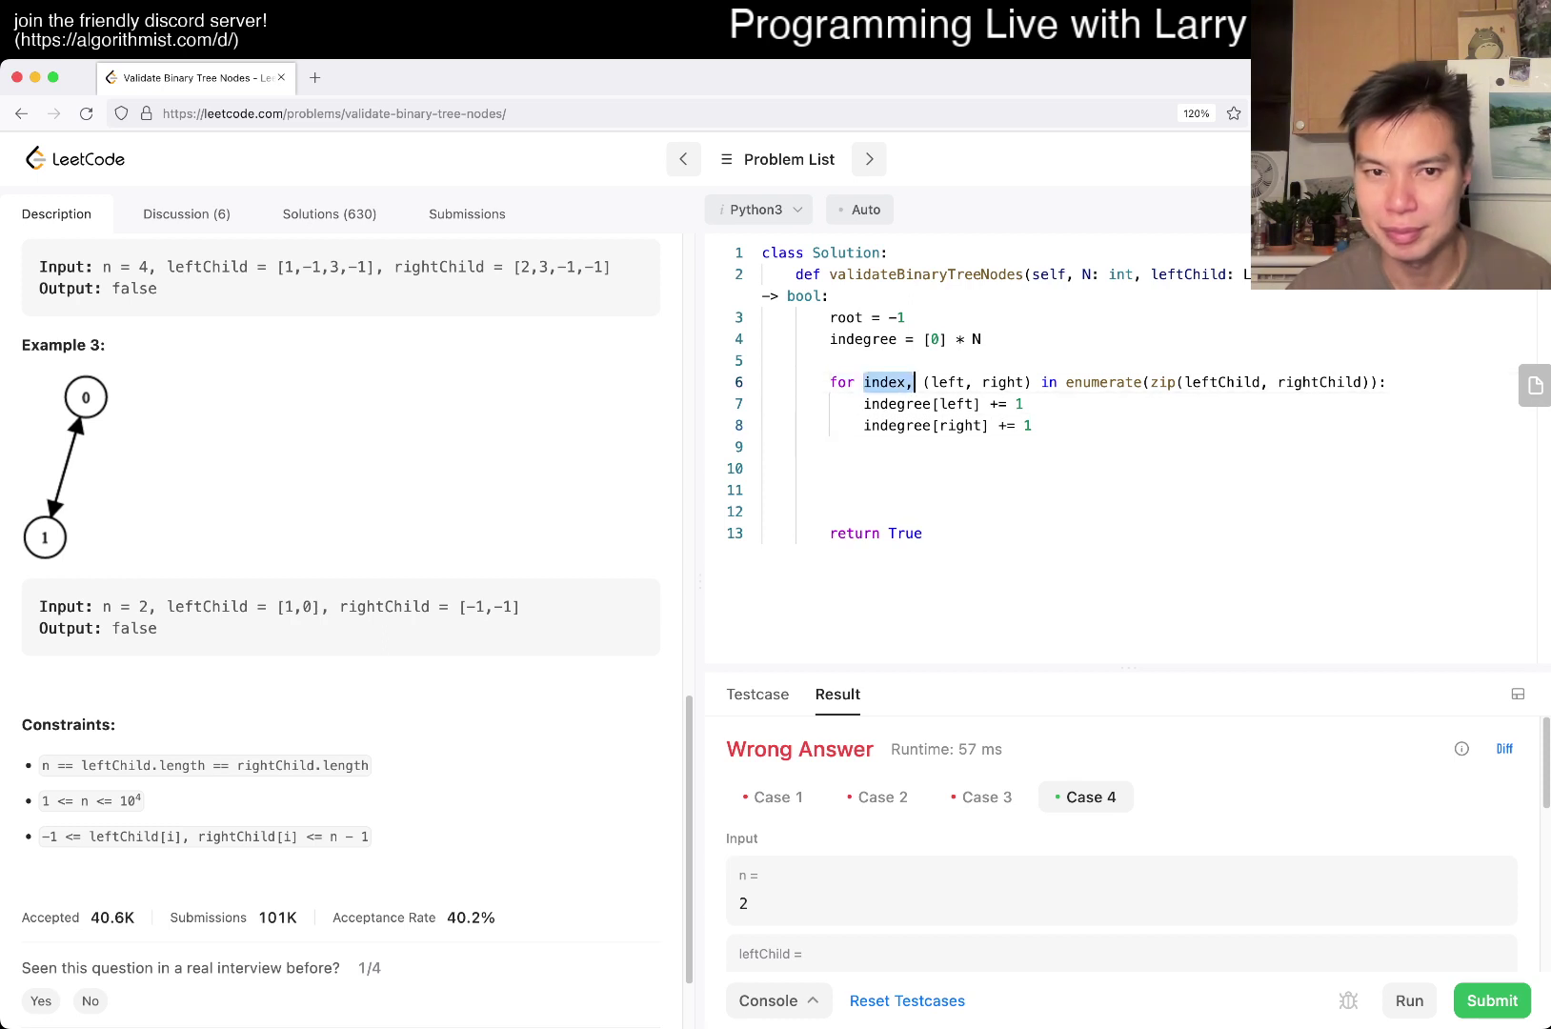
pyautogui.hotkey('shift', 'Right')
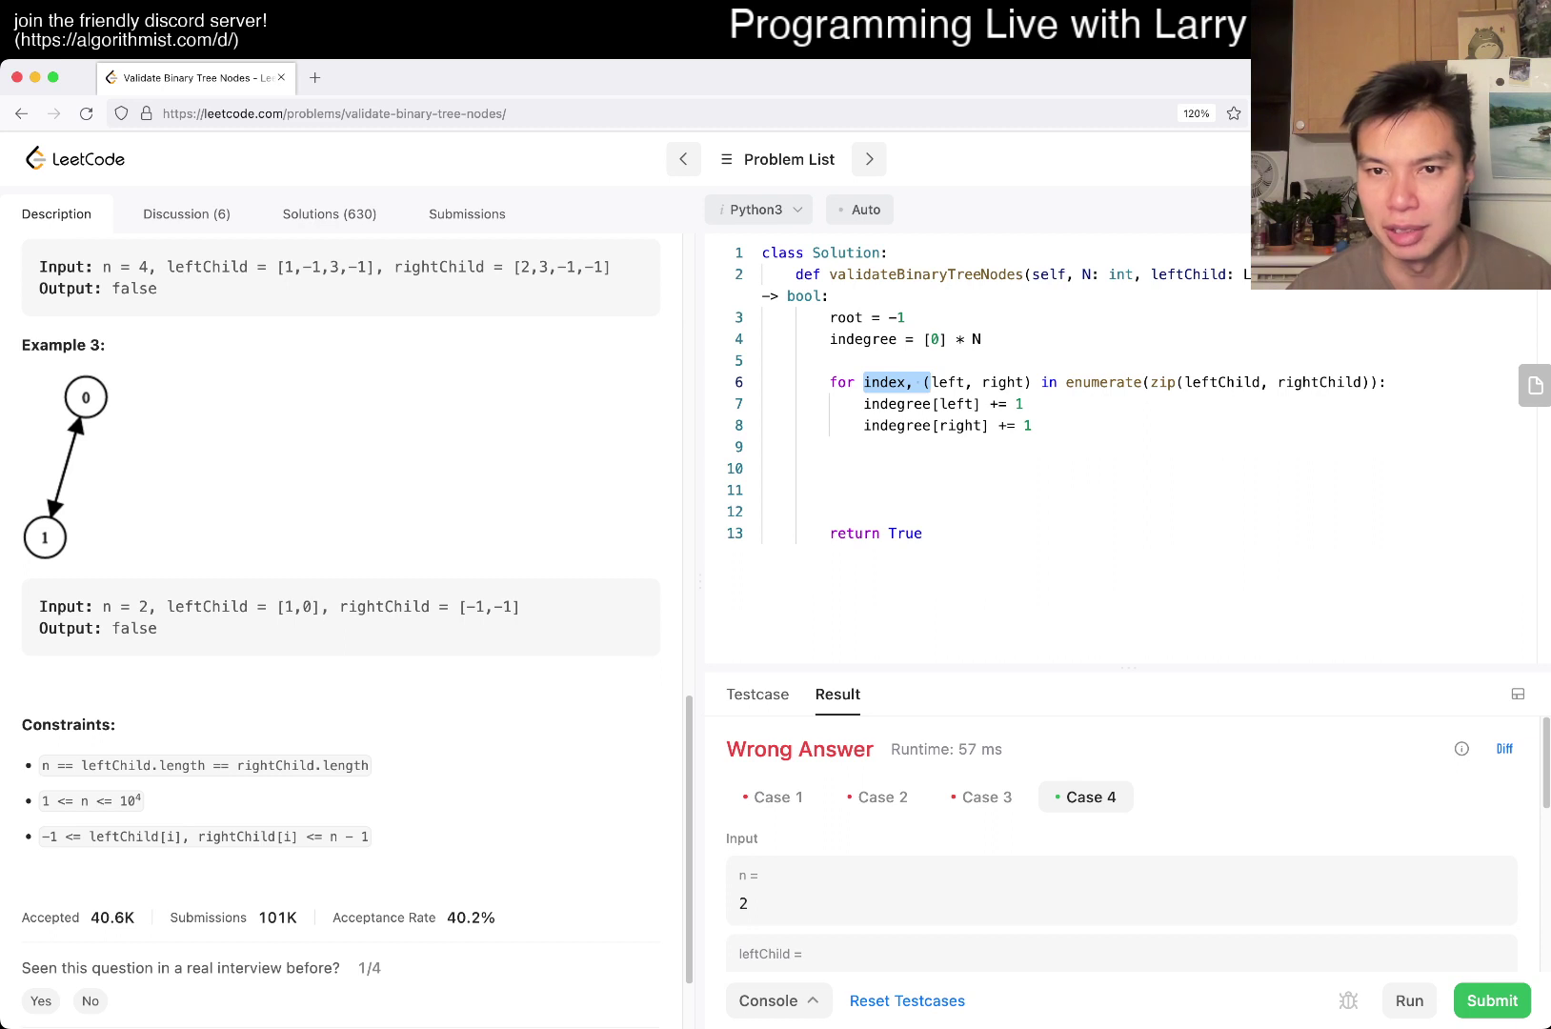
pyautogui.hotkey('shift', 'Right')
pyautogui.press('BackSpace')
pyautogui.press('Right')
pyautogui.press('Right')
pyautogui.press('Right')
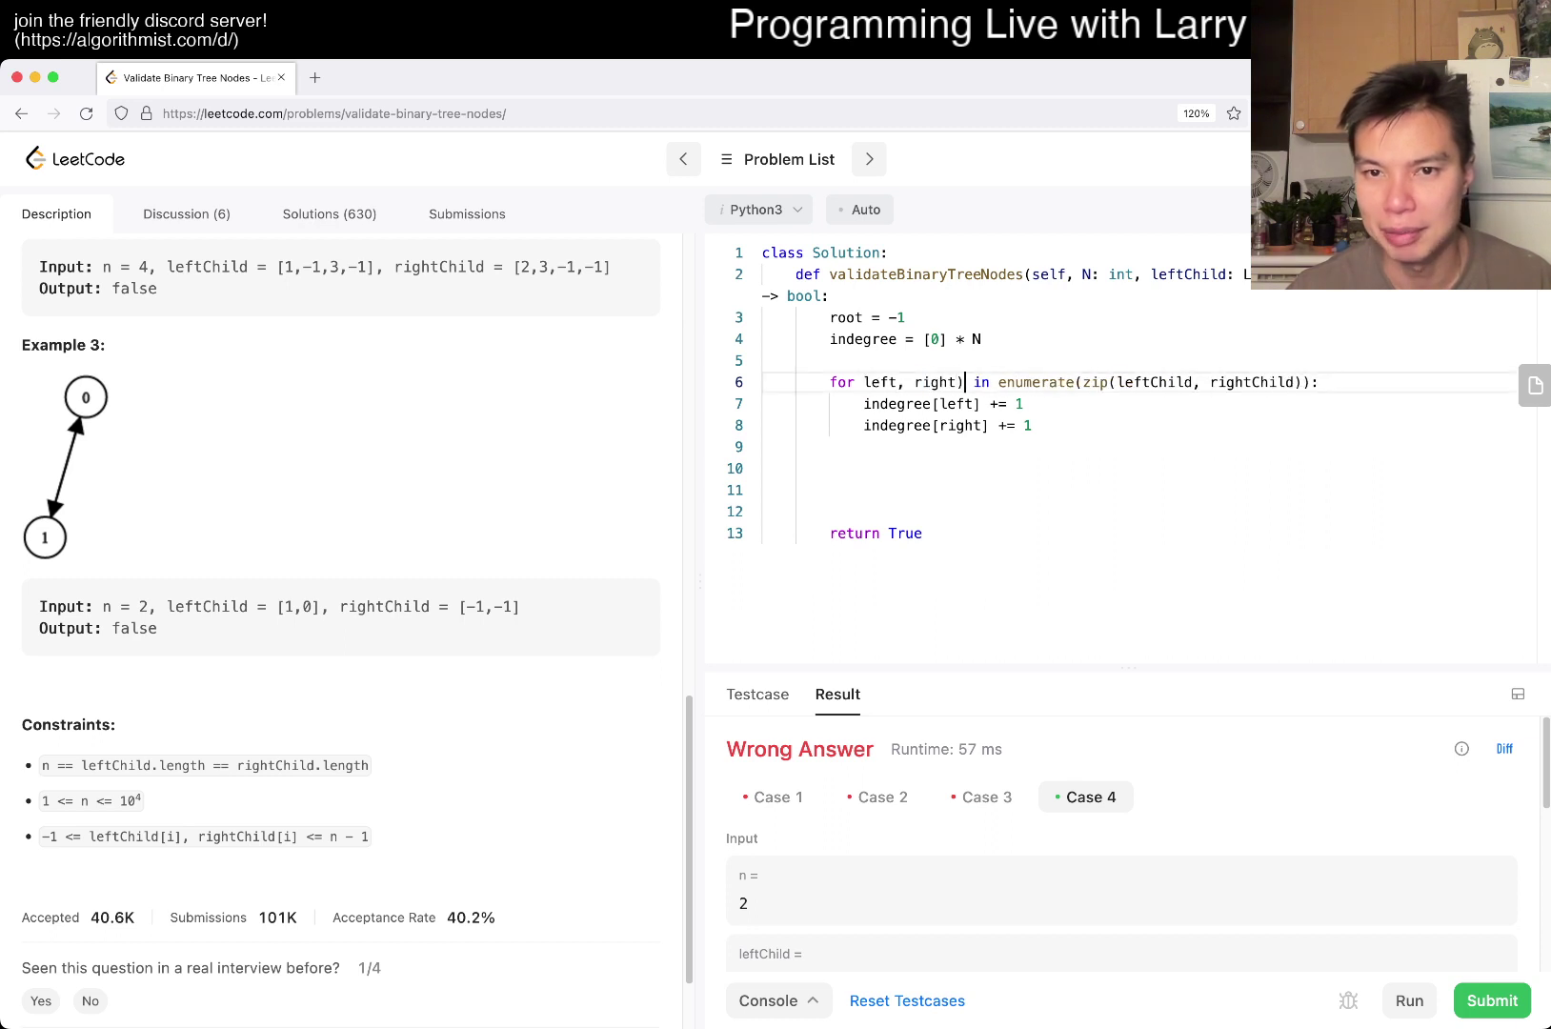
pyautogui.press('BackSpace')
pyautogui.press('Right')
pyautogui.hotkey('ctrl', 'shift', 'Right')
pyautogui.hotkey('shift', 'Right')
pyautogui.press('BackSpace')
pyautogui.press('BackSpace')
pyautogui.press('End')
pyautogui.press('Return')
pyautogui.write('if left ==')
pyautogui.write('= -1:')
# Step: Count each left and right child only when it is not -1
pyautogui.press('Down')
pyautogui.press('Home')
pyautogui.press('Tab')
pyautogui.press('End')
pyautogui.press('Return')
pyautogui.write('if right != -1:')
pyautogui.press('Down')
pyautogui.press('Home')
pyautogui.press('Tab')
pyautogui.press('Down')
pyautogui.press('Down')
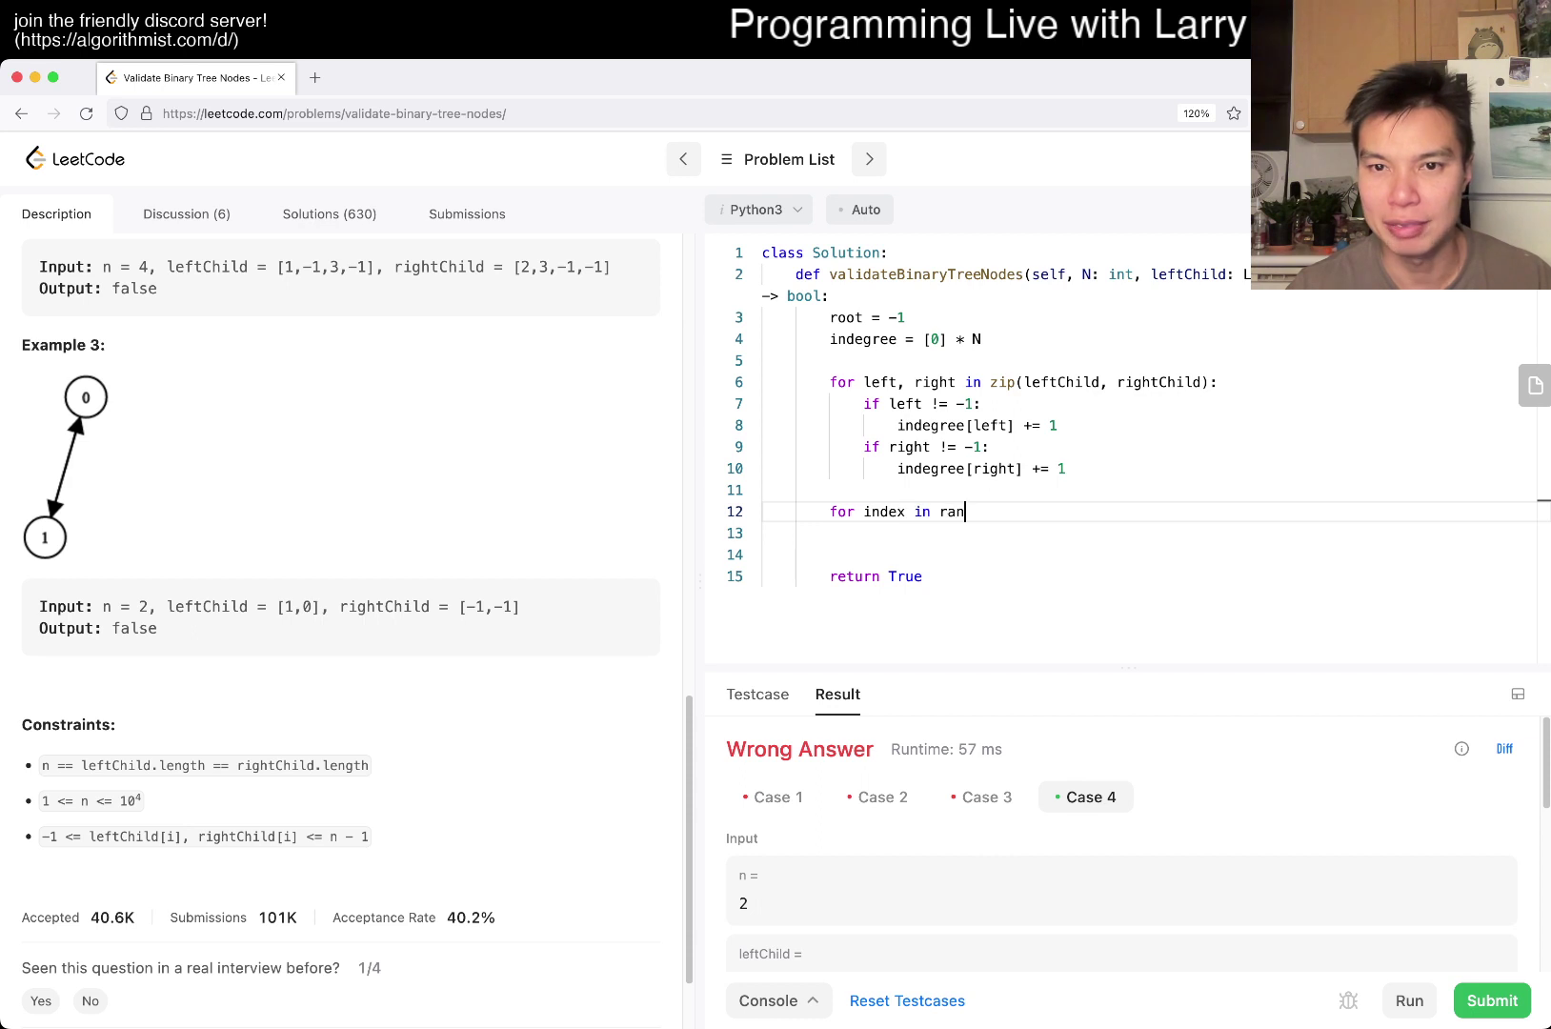
pyautogui.write('ge(N):')
# Step: Start a loop over node indices that sets root = index for a zero in-degree node
pyautogui.press('Return')
pyautogui.write('if i')
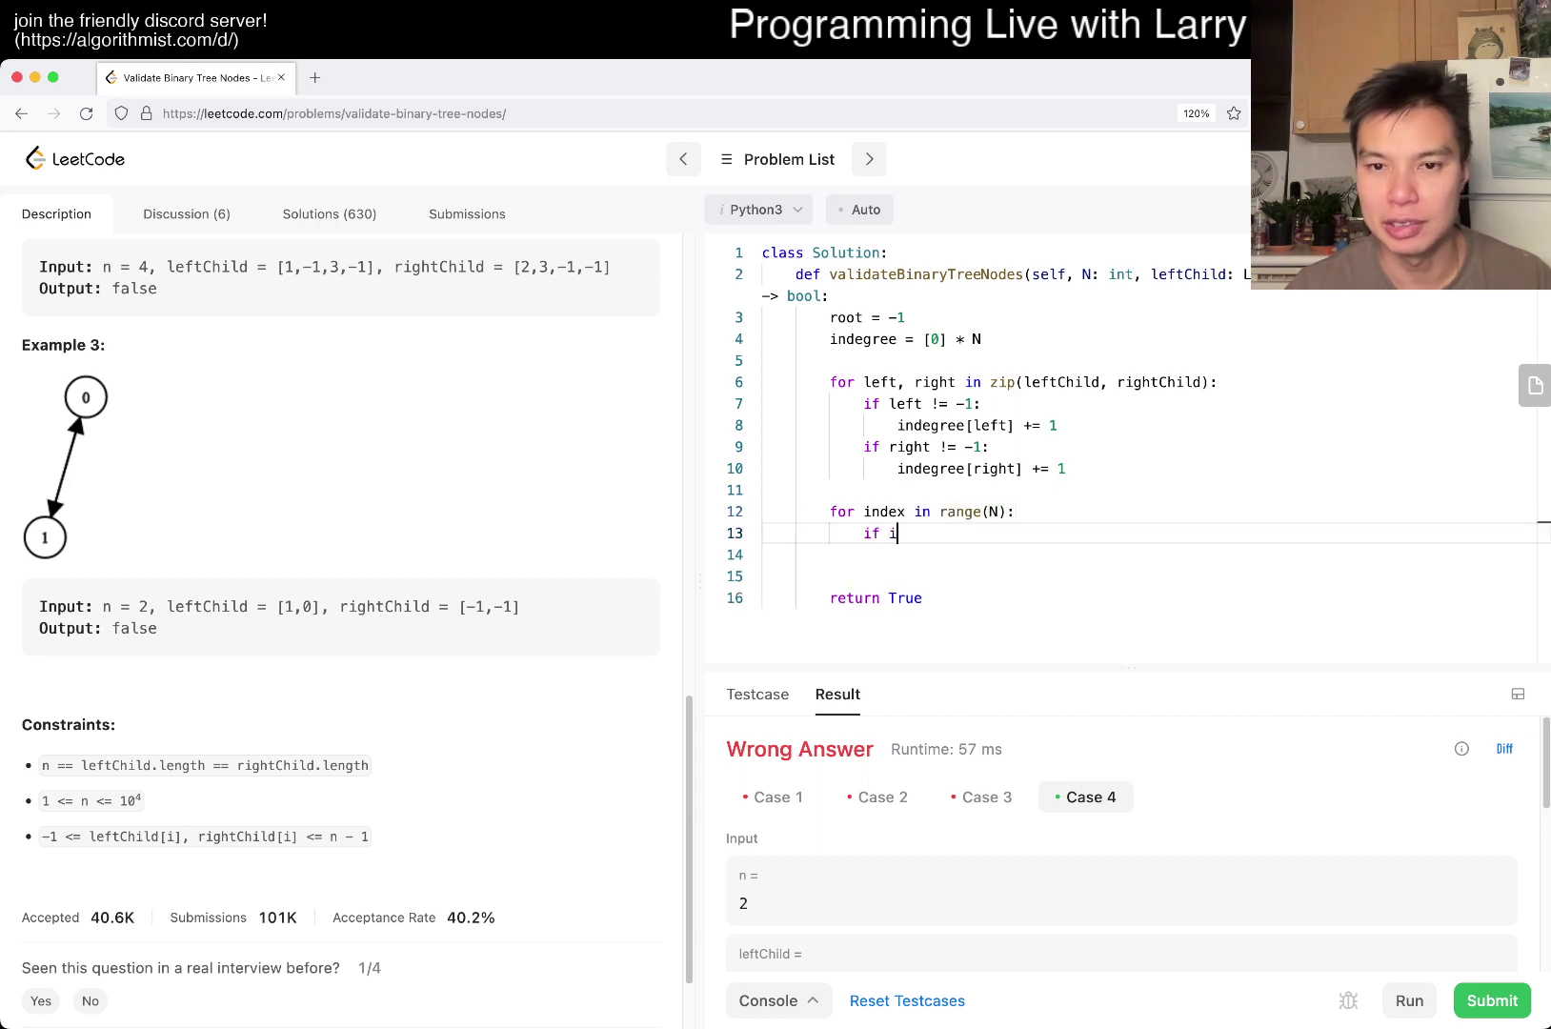
pyautogui.write('ndegree[index]')
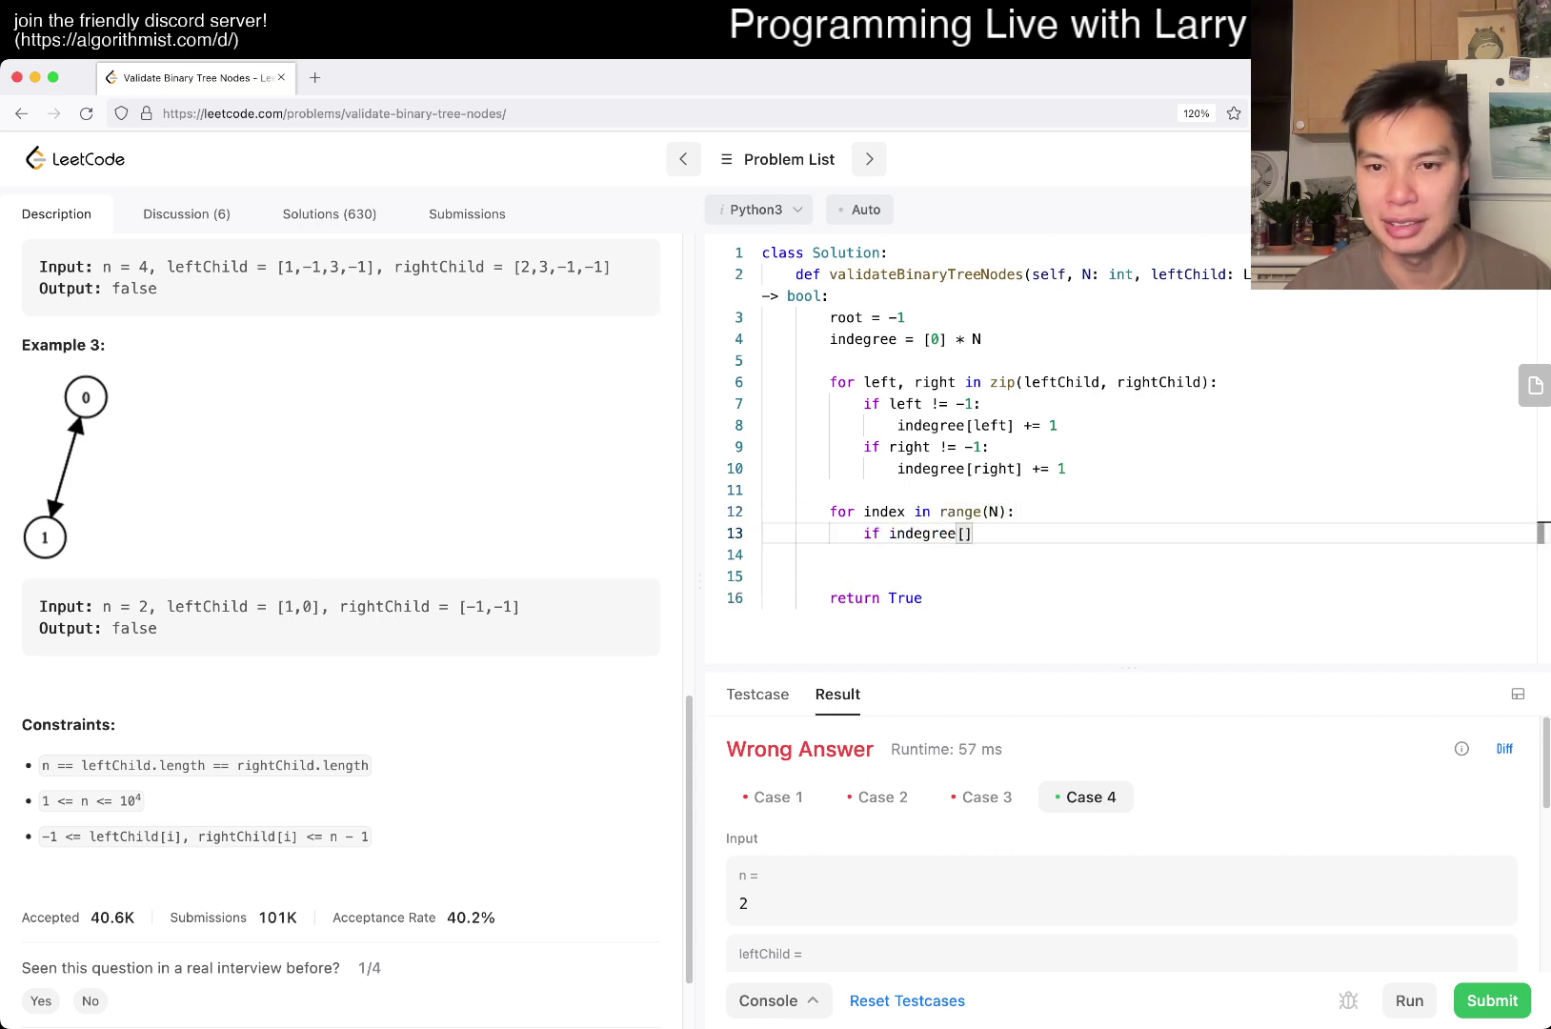
pyautogui.write(' ==')
pyautogui.press('Return')
pyautogui.write('ro')
pyautogui.press('Up')
pyautogui.press('Return')
pyautogui.write('if')
pyautogui.press('BackSpace')
pyautogui.press('BackSpace')
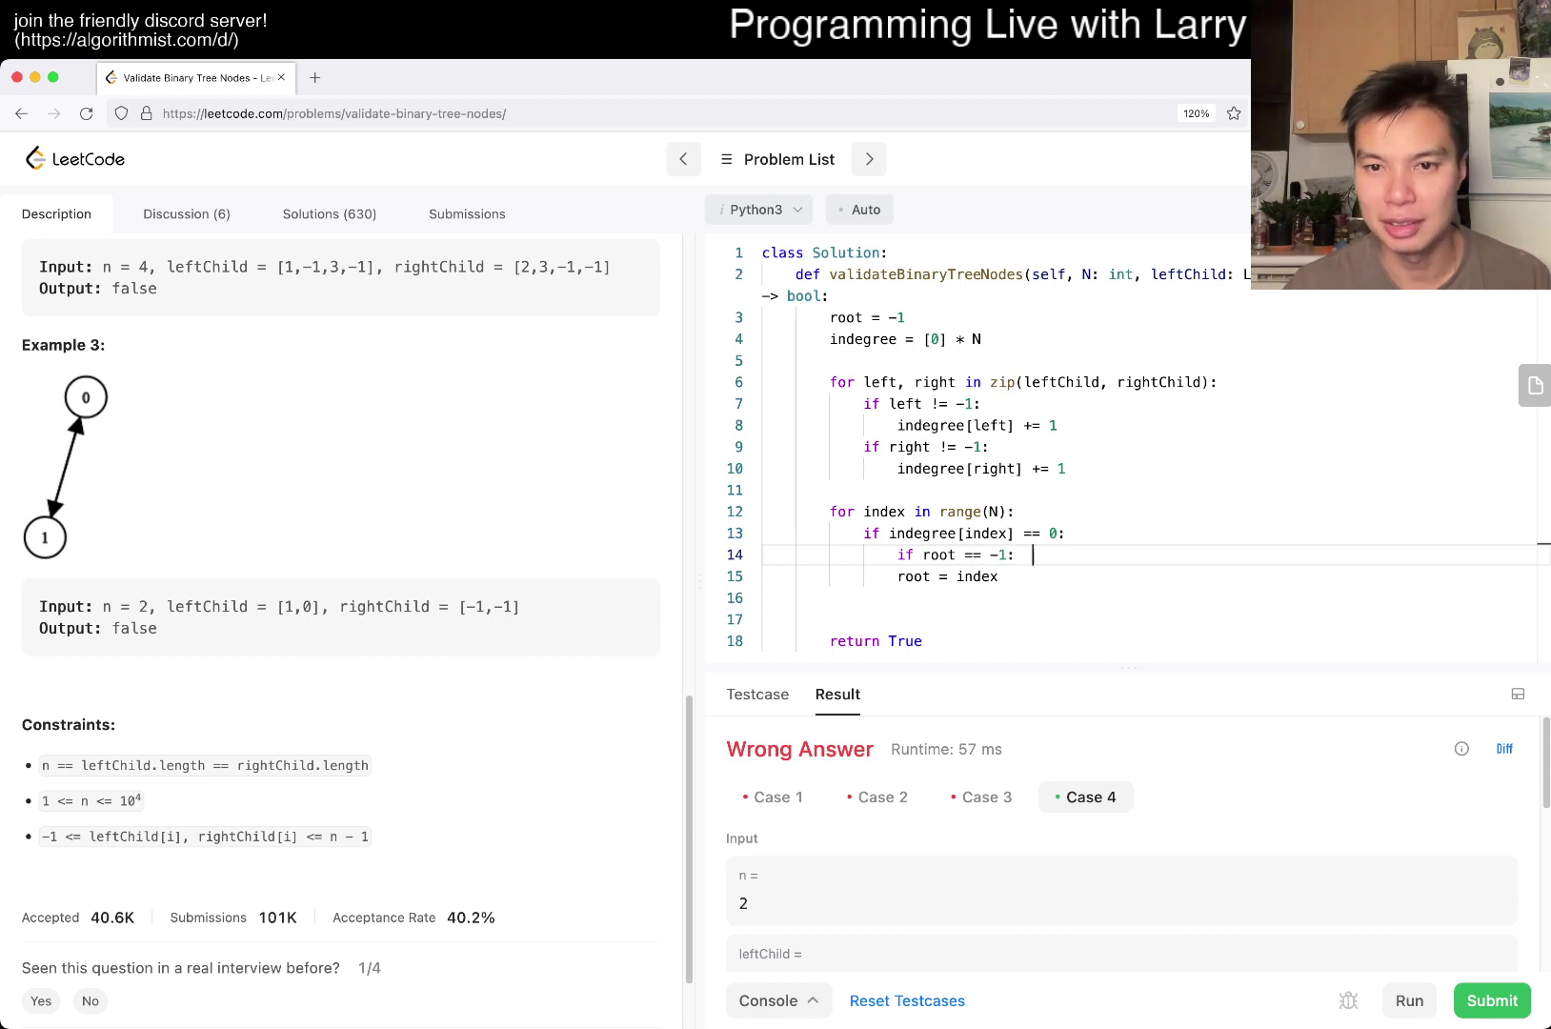
# Step: Nest root = index under its condition and add an else branch returning False
pyautogui.press('Down')
pyautogui.press('Home')
pyautogui.press('Tab')
pyautogui.press('End')
pyautogui.press('Return')
pyautogui.write('lse:')
pyautogui.press('Return')
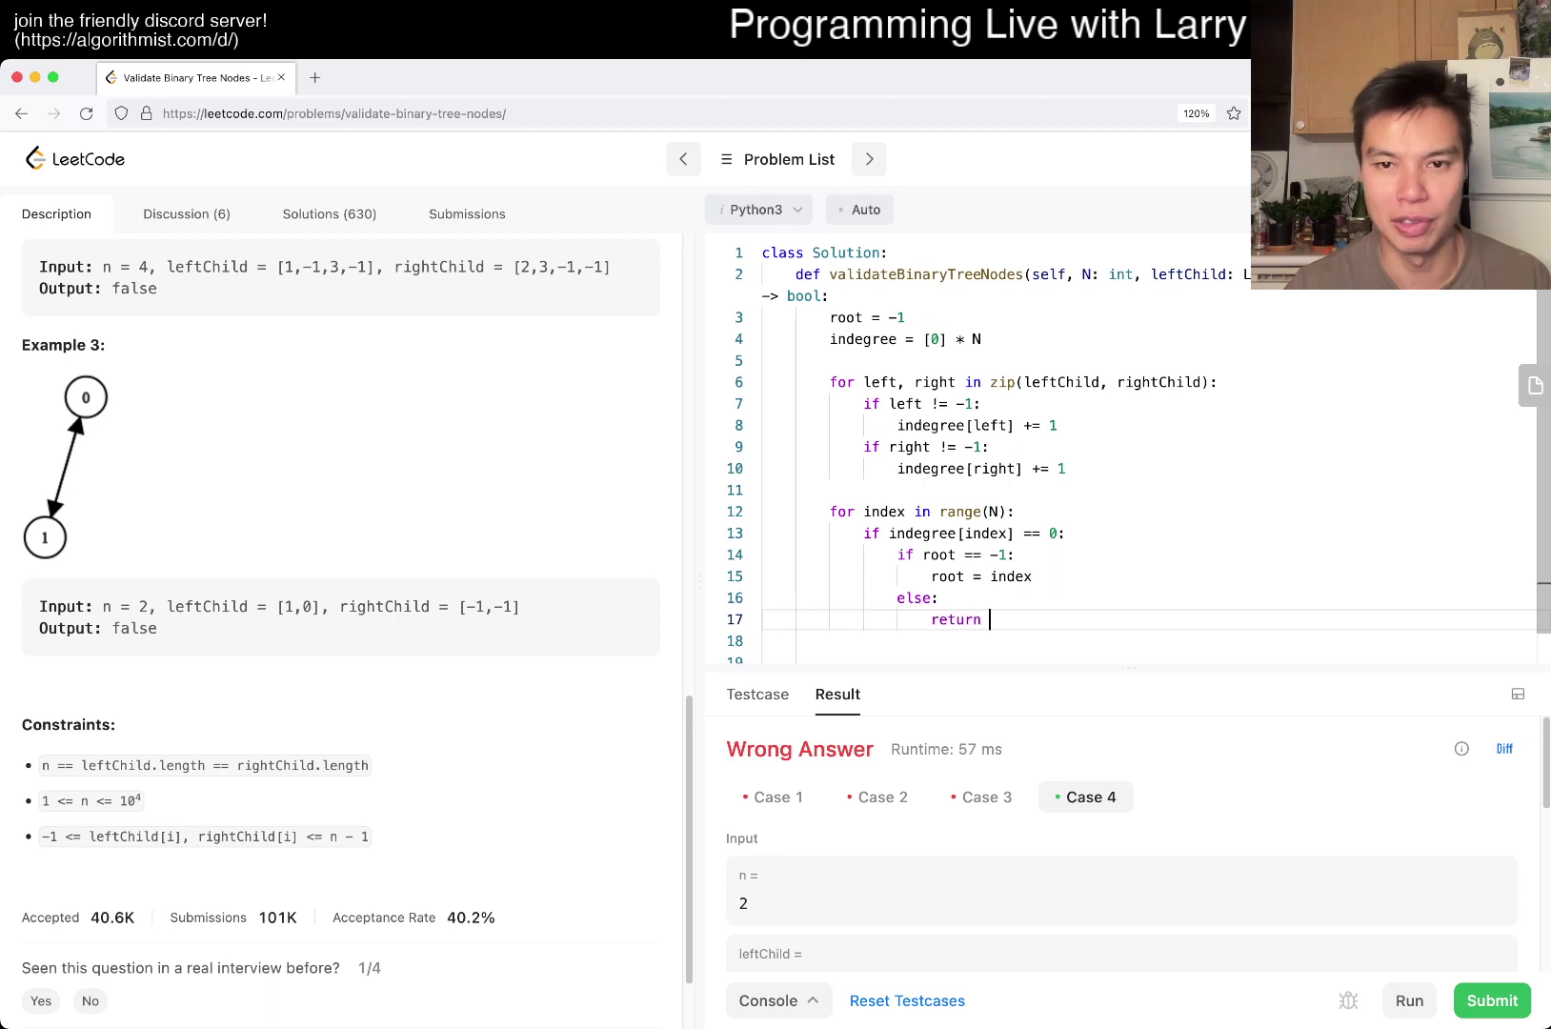
pyautogui.write('False')
# Step: Remove the leftover blank lines at the end of the solution
pyautogui.press('Return')
pyautogui.press('Return')
pyautogui.press('BackSpace')
pyautogui.press('BackSpace')
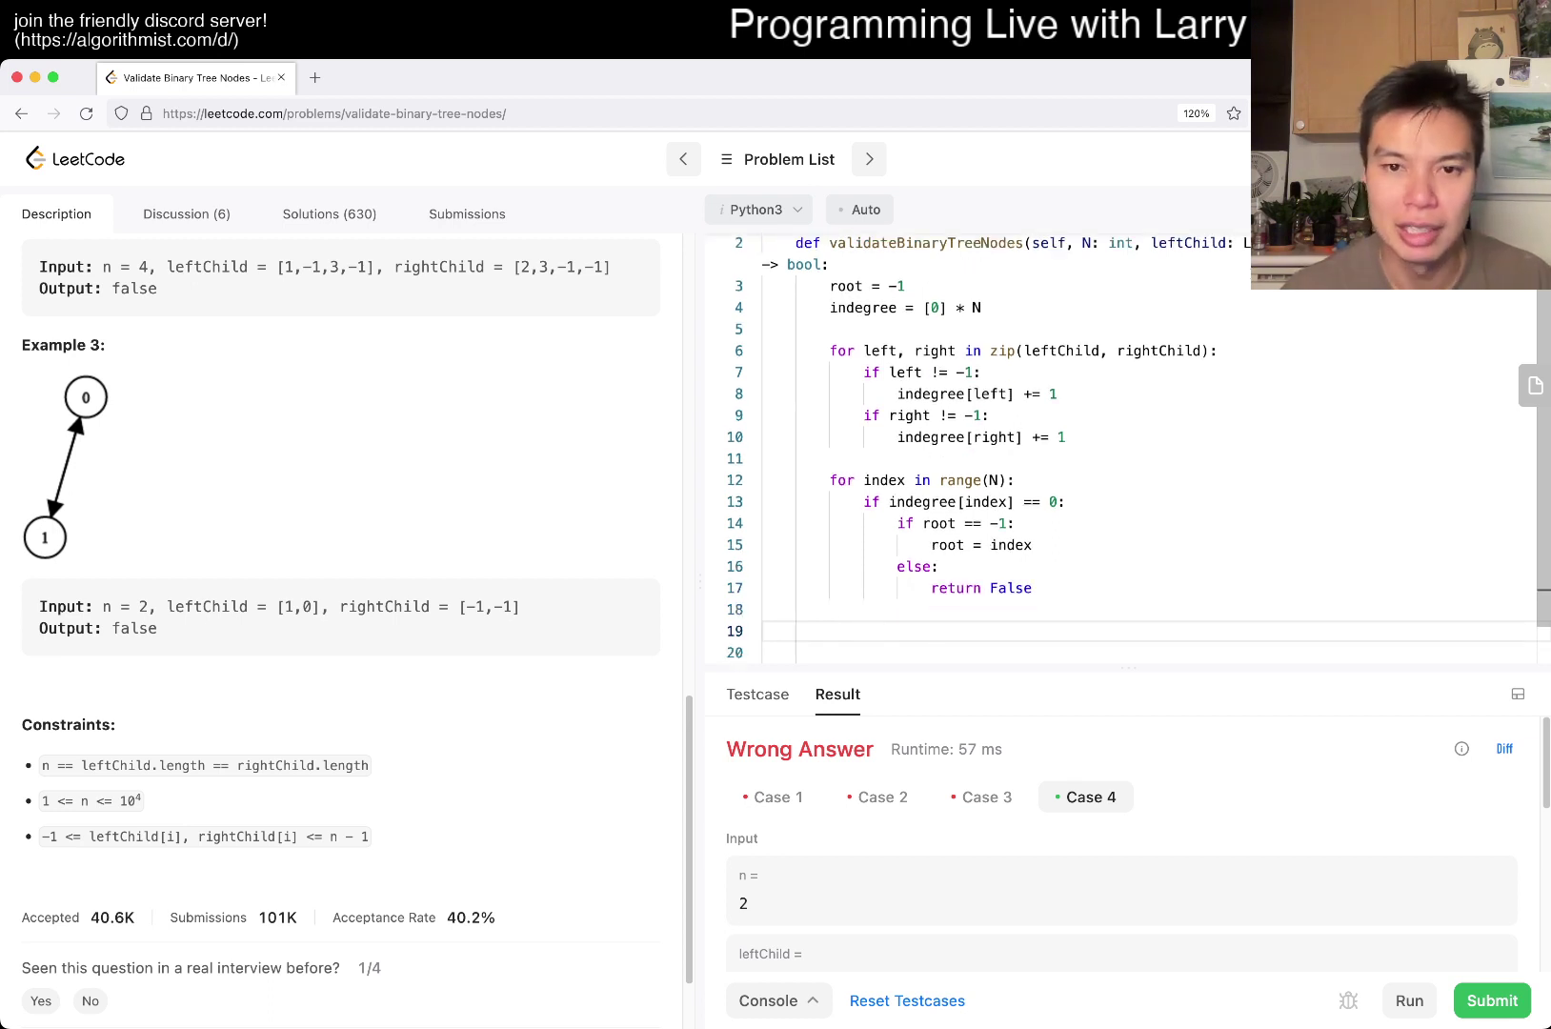
pyautogui.scroll(-1, 1091, 484)
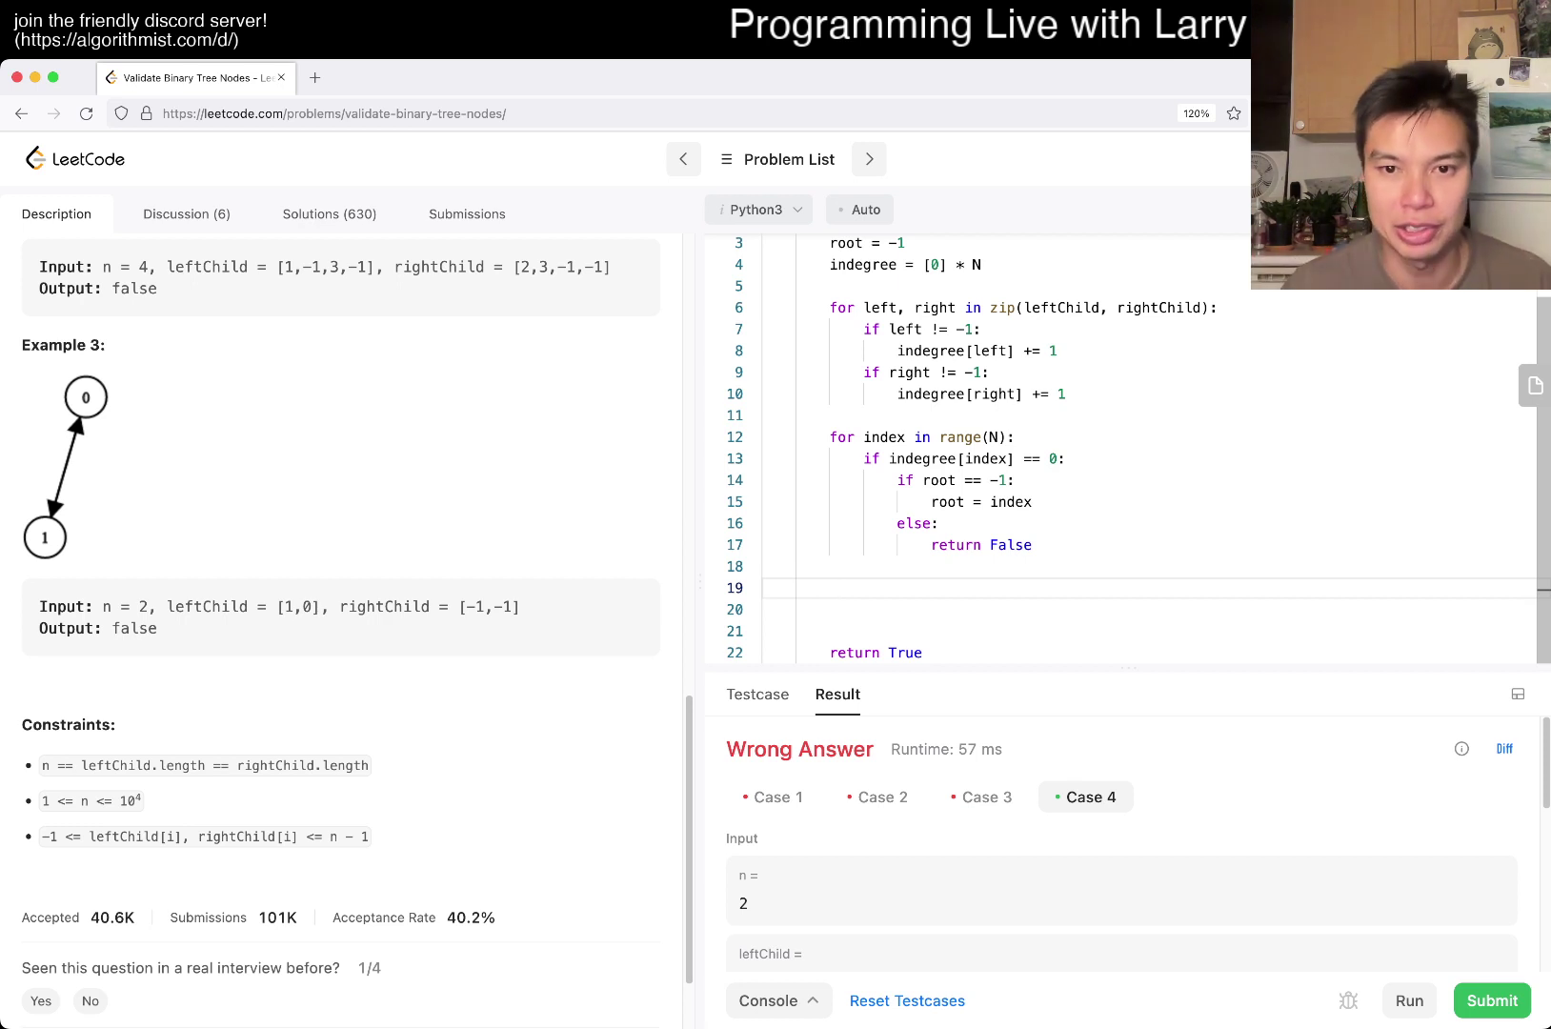
pyautogui.press('Delete')
pyautogui.press('Delete')
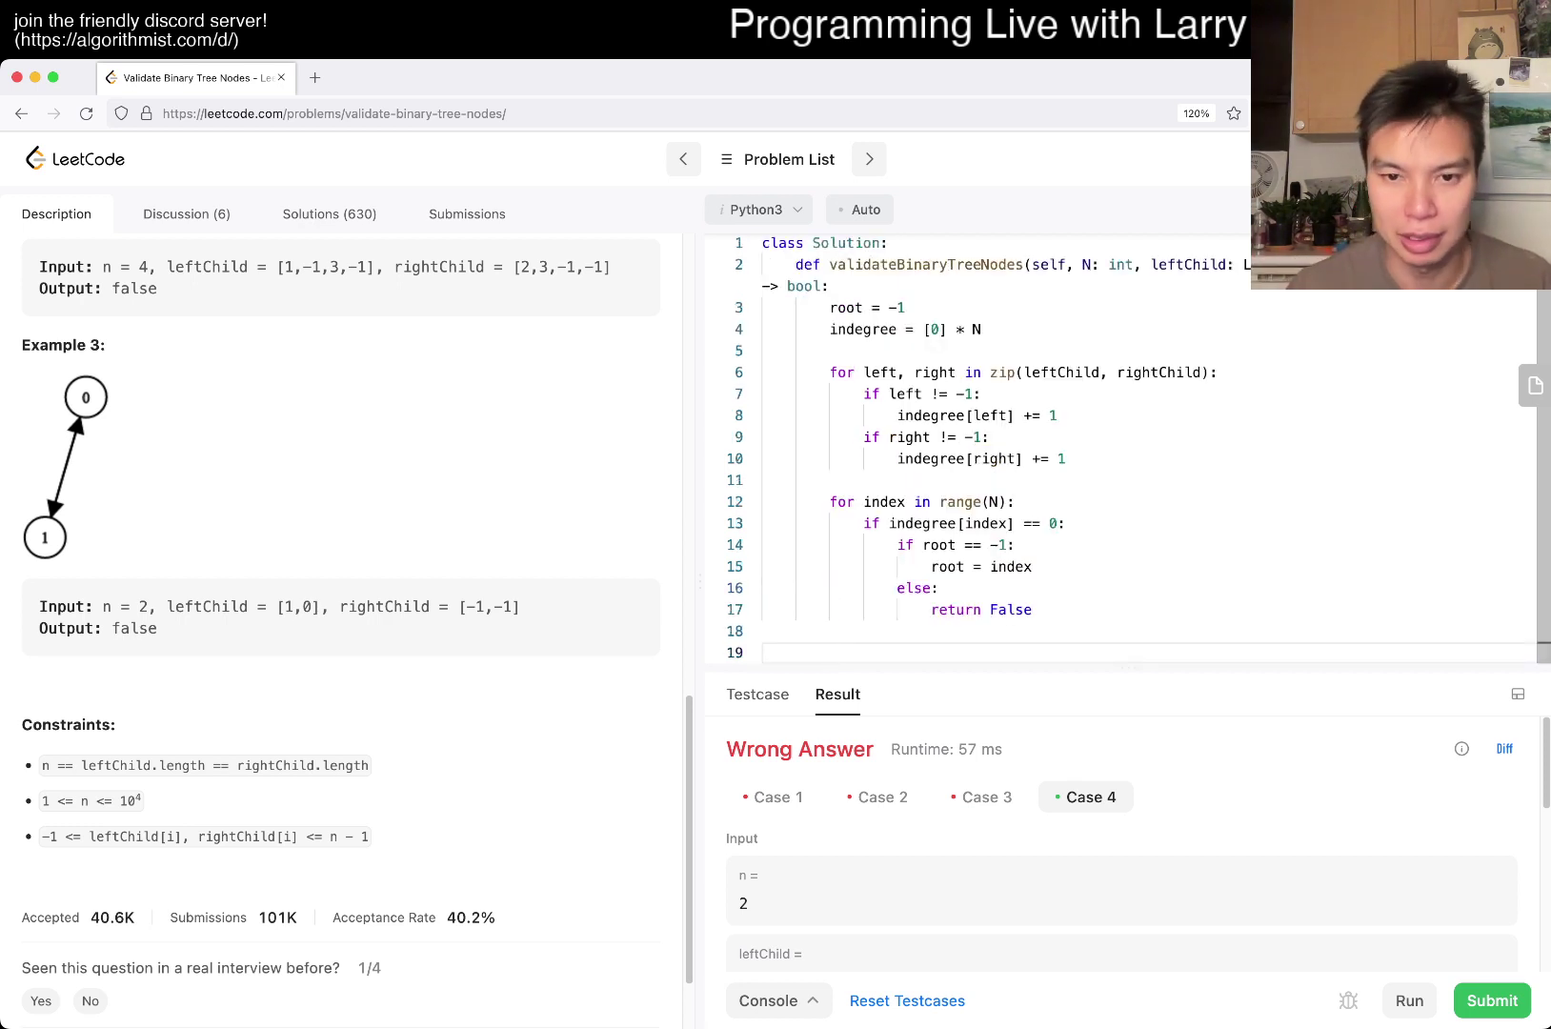
# Step: Hide the console and write traverse(node, parent) calling itself on left[node] and right[node]
pyautogui.click(779, 1001)
pyautogui.write('def dfs()')
pyautogui.press('BackSpace')
pyautogui.press('BackSpace')
pyautogui.press('BackSpace')
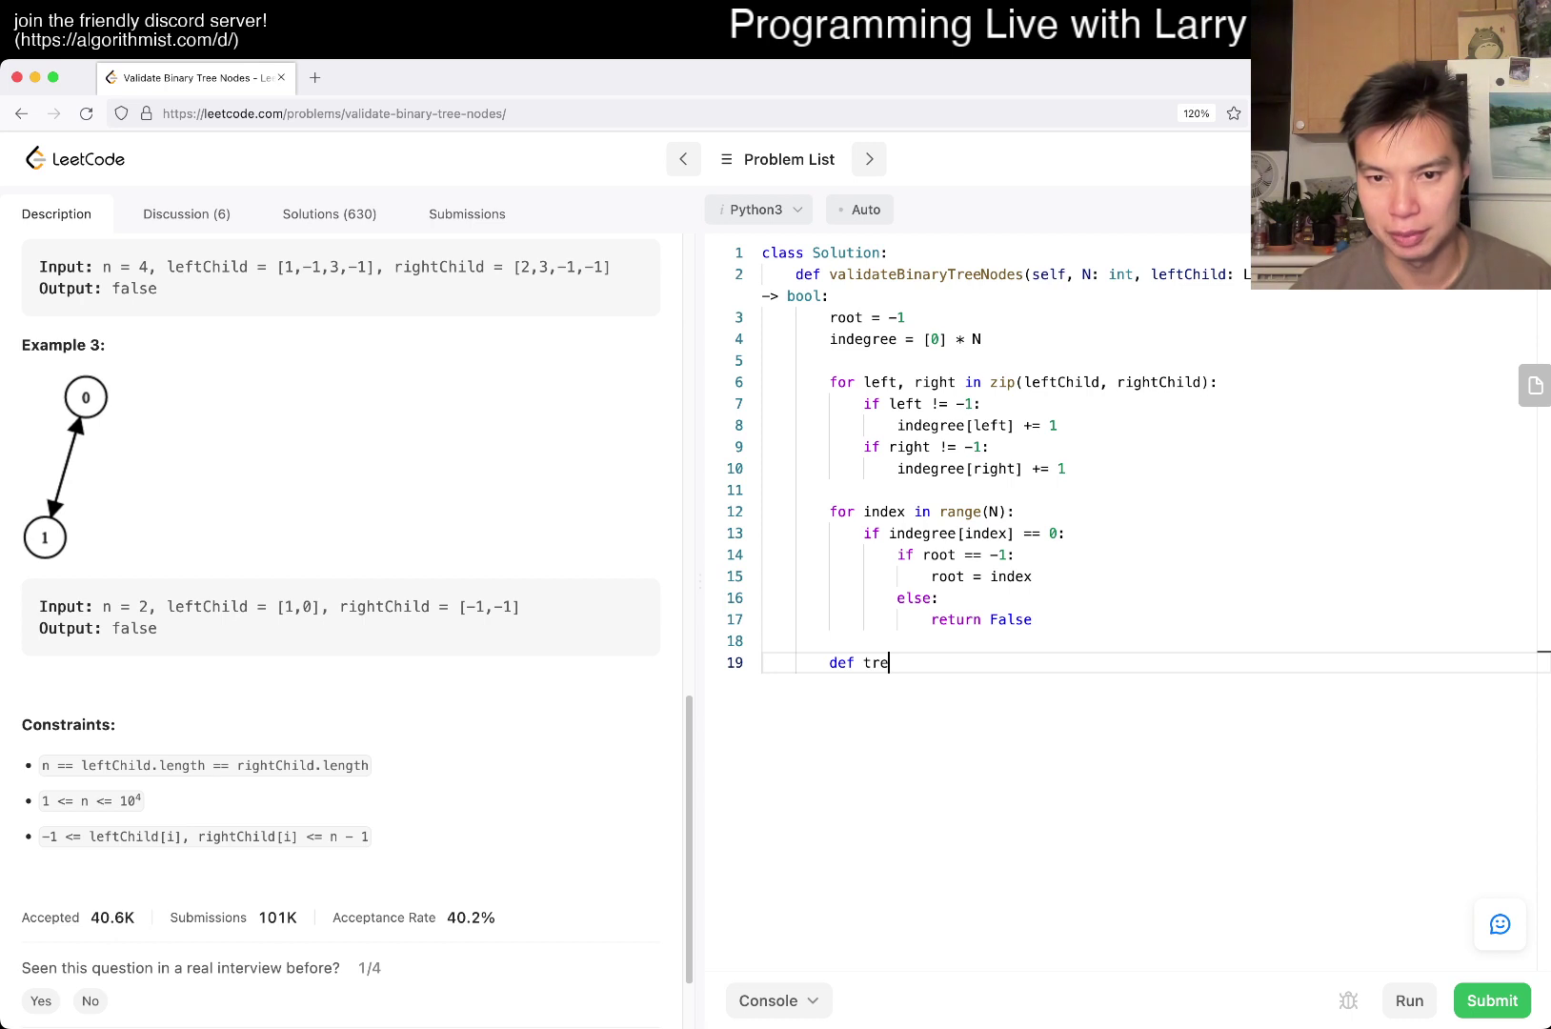
pyautogui.write('()')
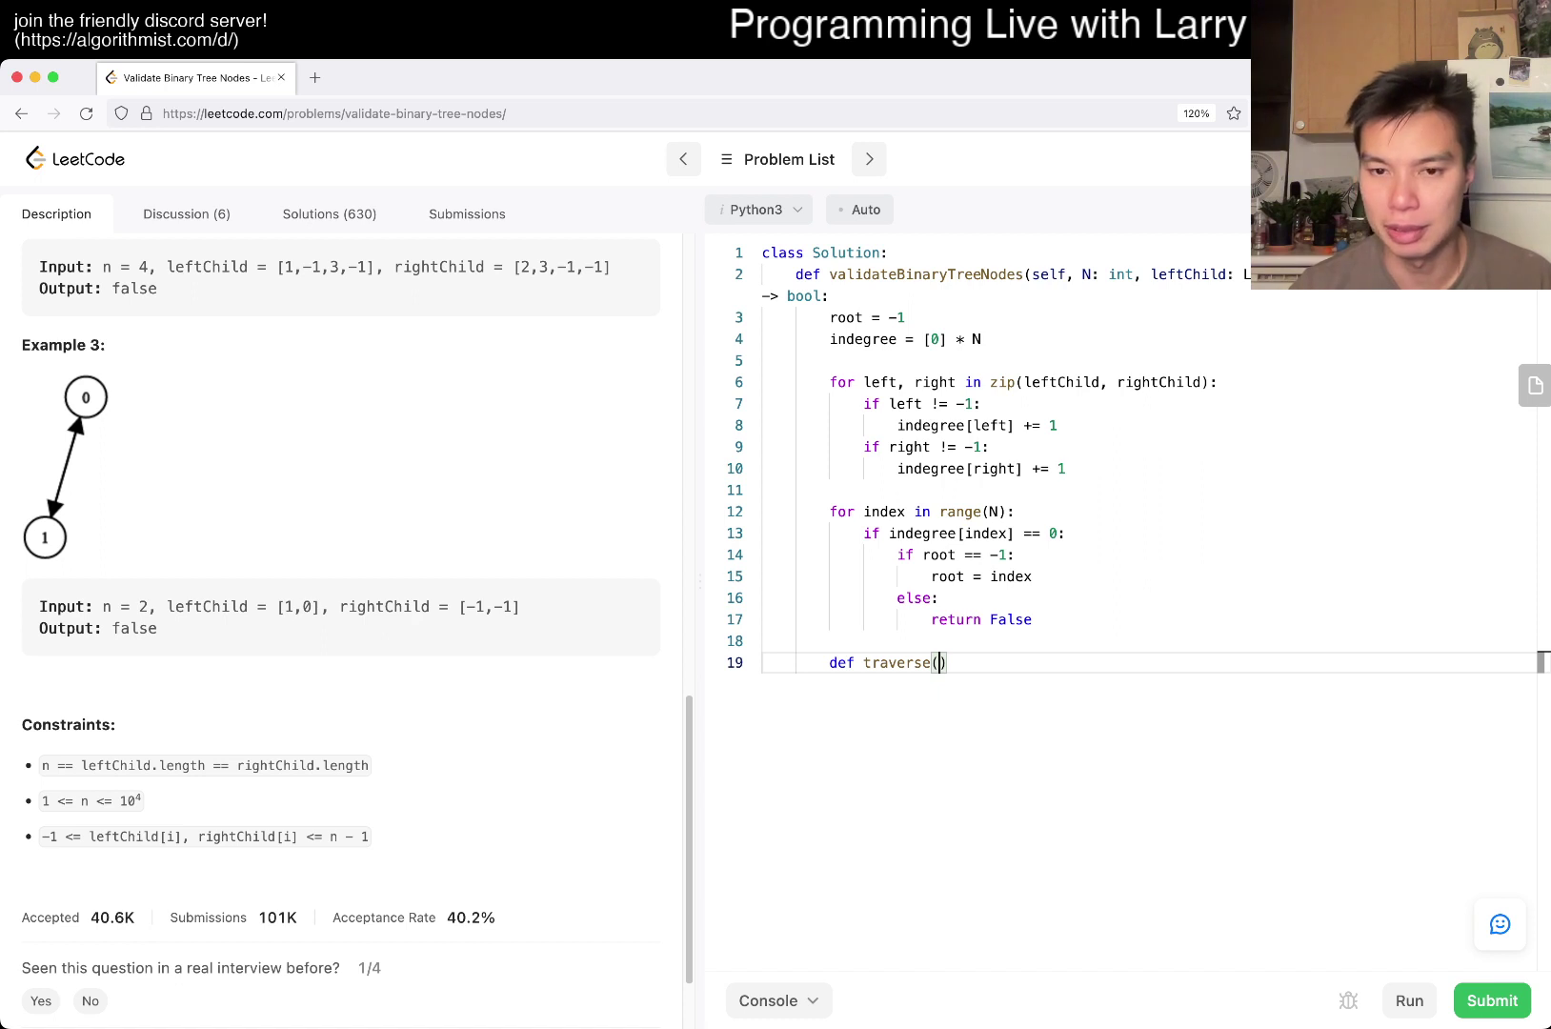
pyautogui.write('node')
pyautogui.press('BackSpace')
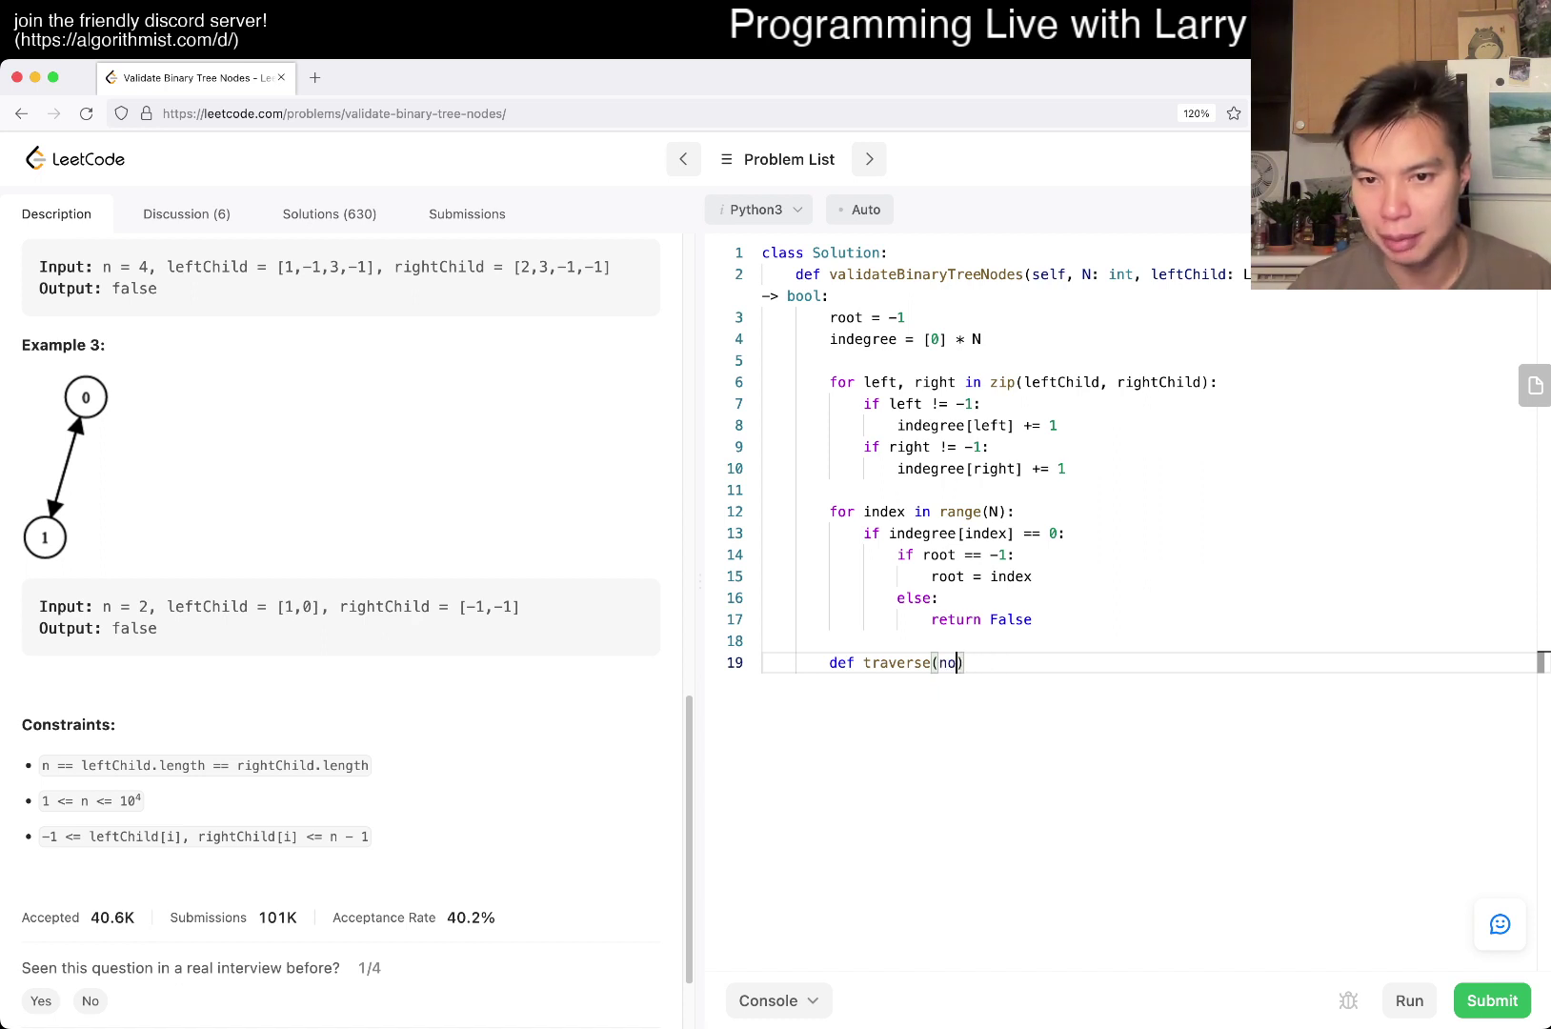
pyautogui.write('e, parent)')
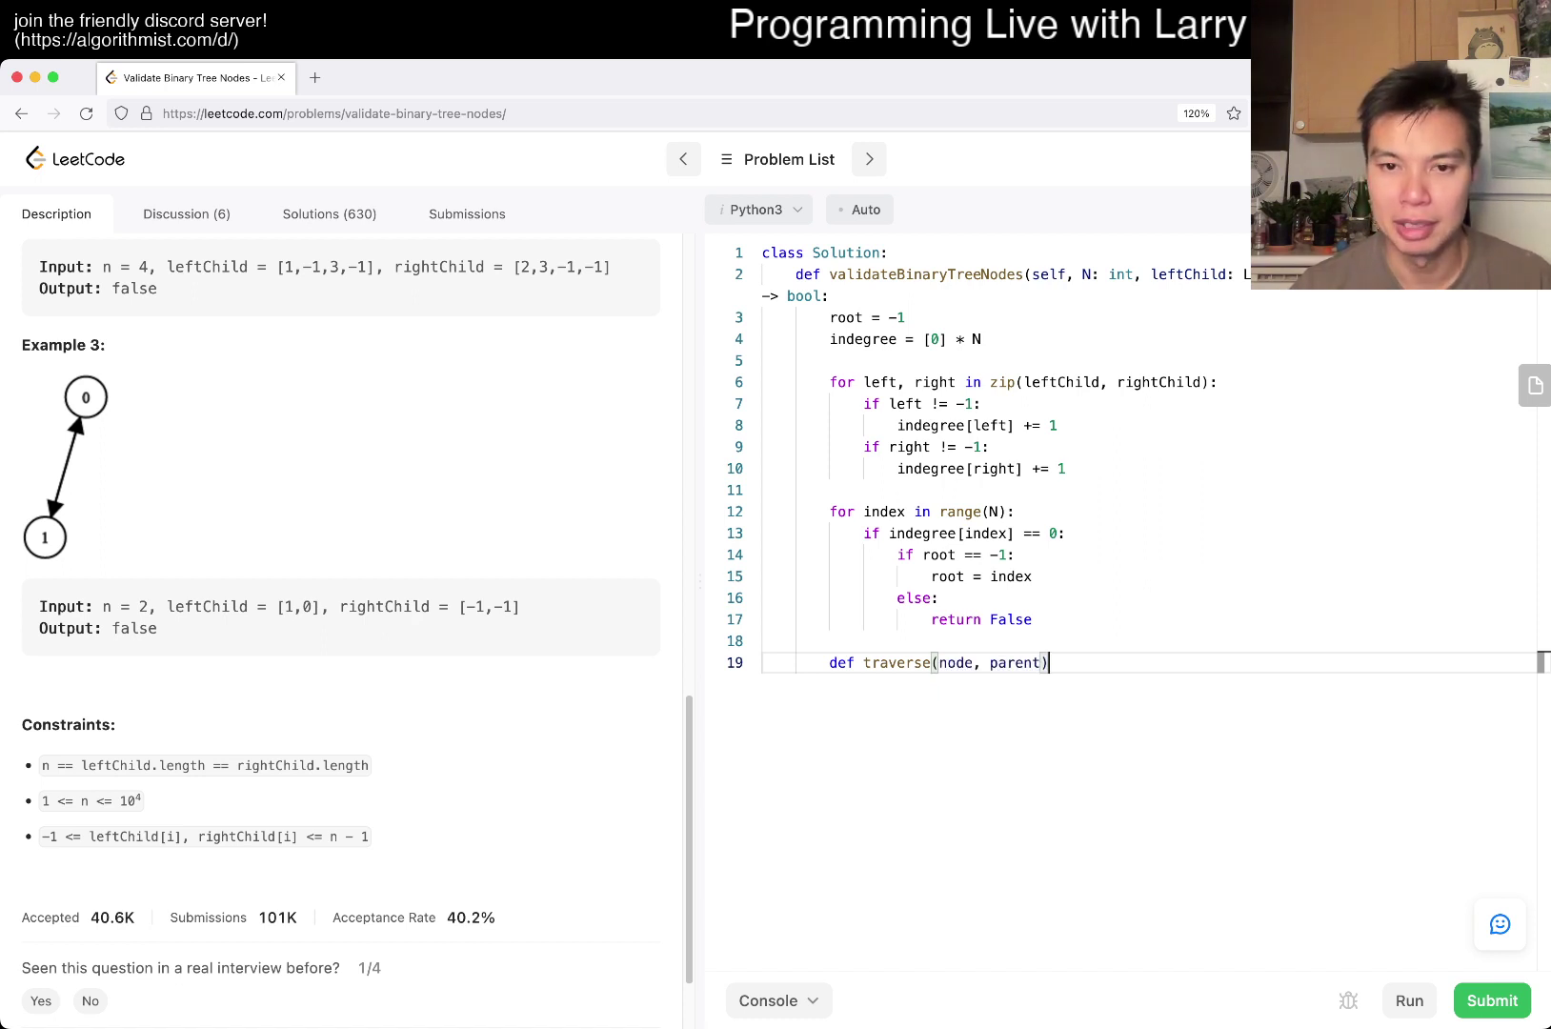
pyautogui.write(':')
pyautogui.press('Return')
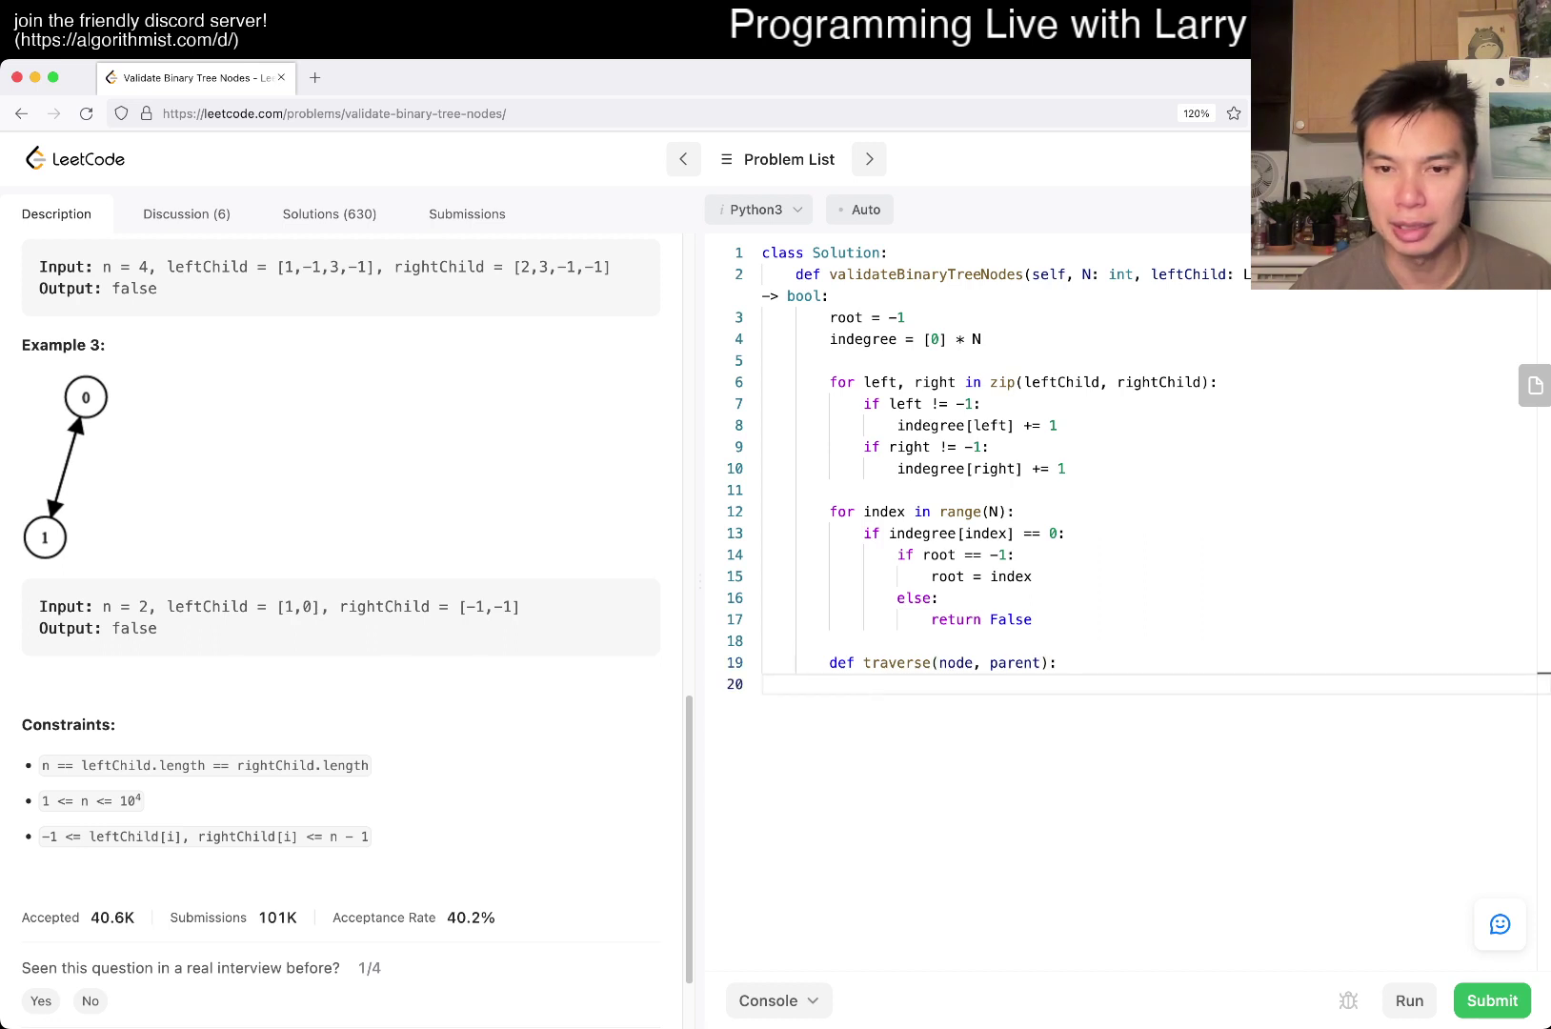
pyautogui.write('travse')
pyautogui.press('BackSpace')
pyautogui.press('BackSpace')
pyautogui.write('er')
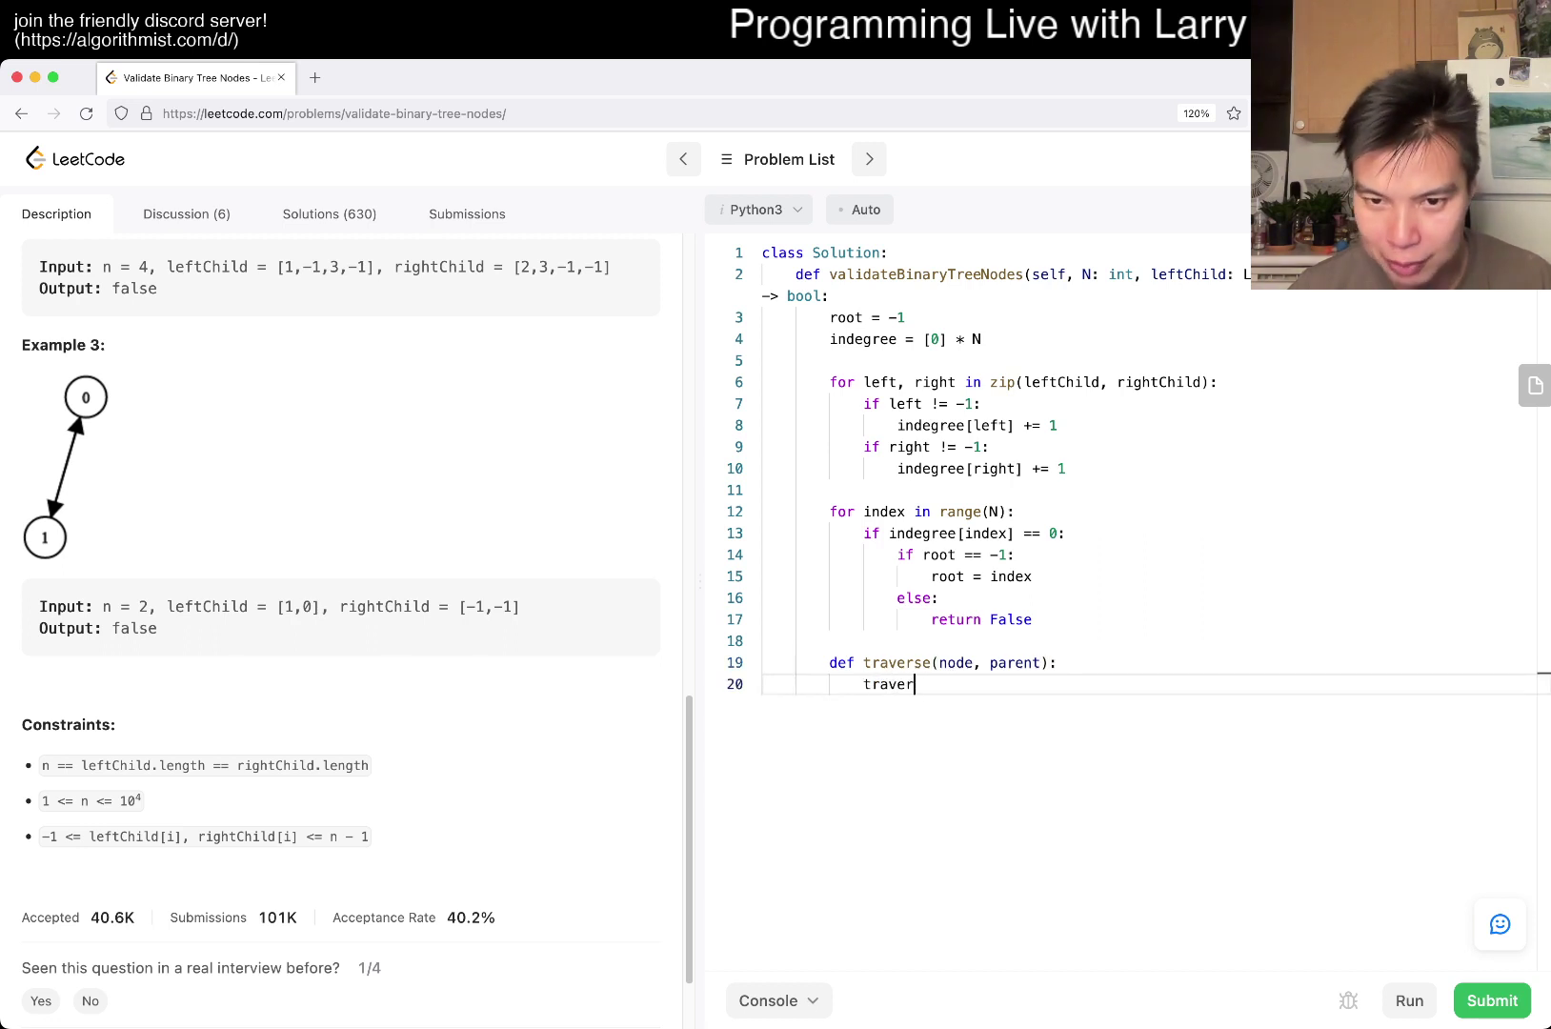
pyautogui.write('se(lef')
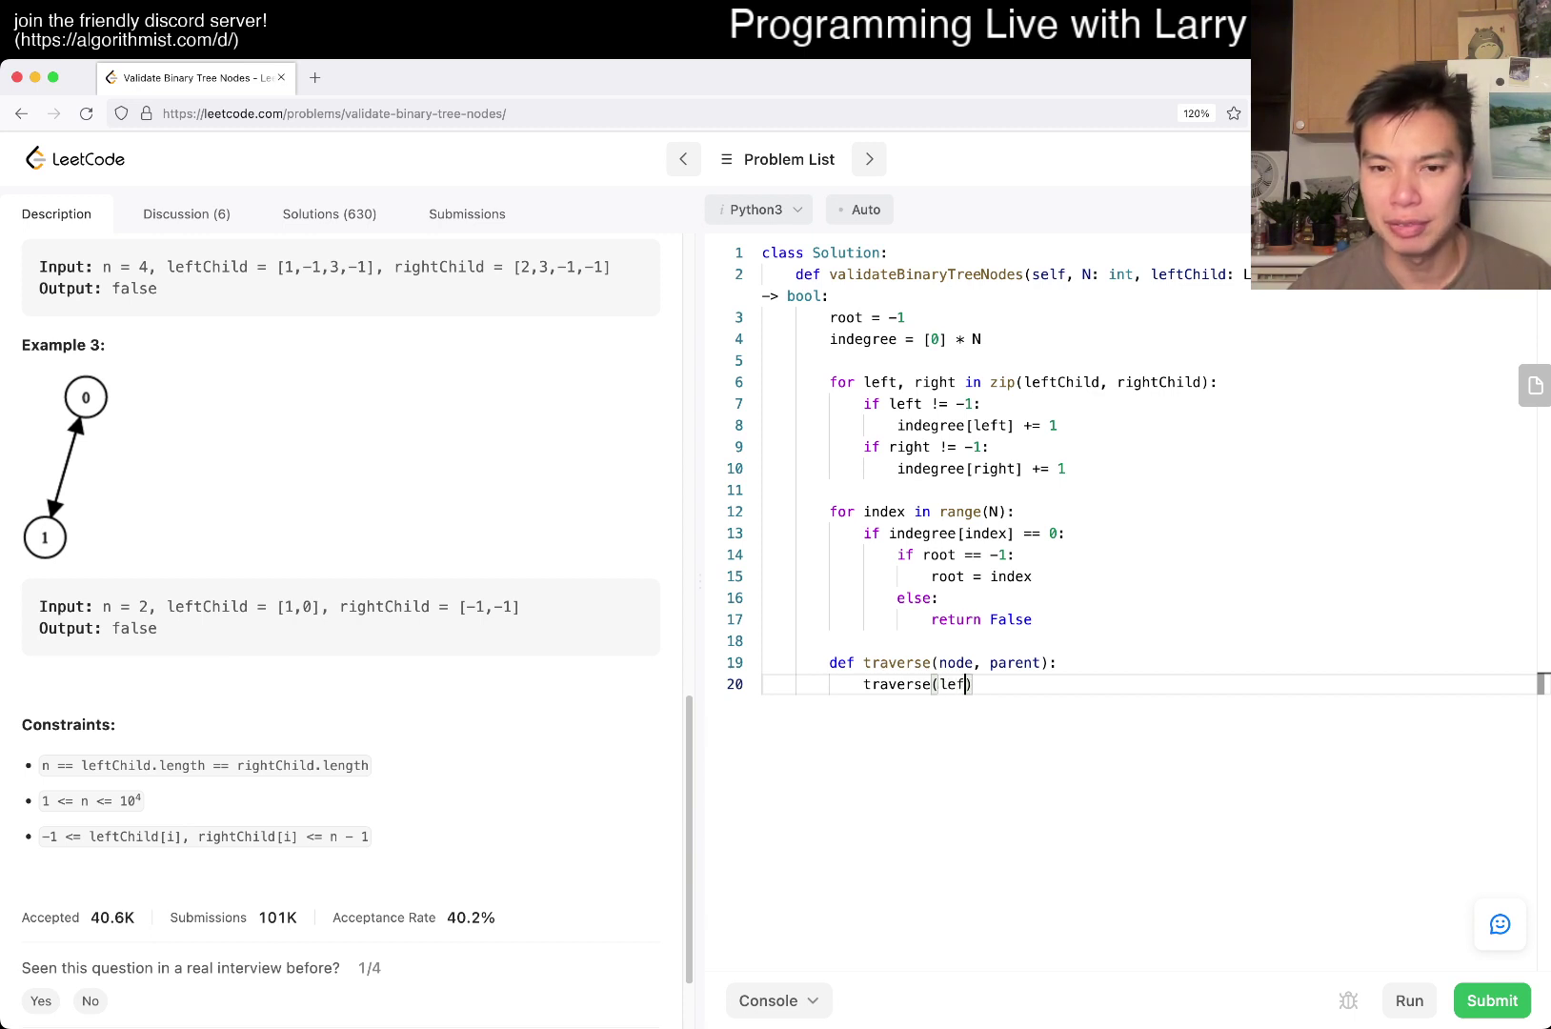
pyautogui.write('t[node], node')
pyautogui.press('End')
pyautogui.press('Return')
pyautogui.write('traverse(right[node], node')
# Step: Make room above the recursive calls and add a line above the traverse helper
pyautogui.press('Up')
pyautogui.press('Up')
pyautogui.press('End')
pyautogui.press('Return')
pyautogui.press('Return')
pyautogui.press('Up')
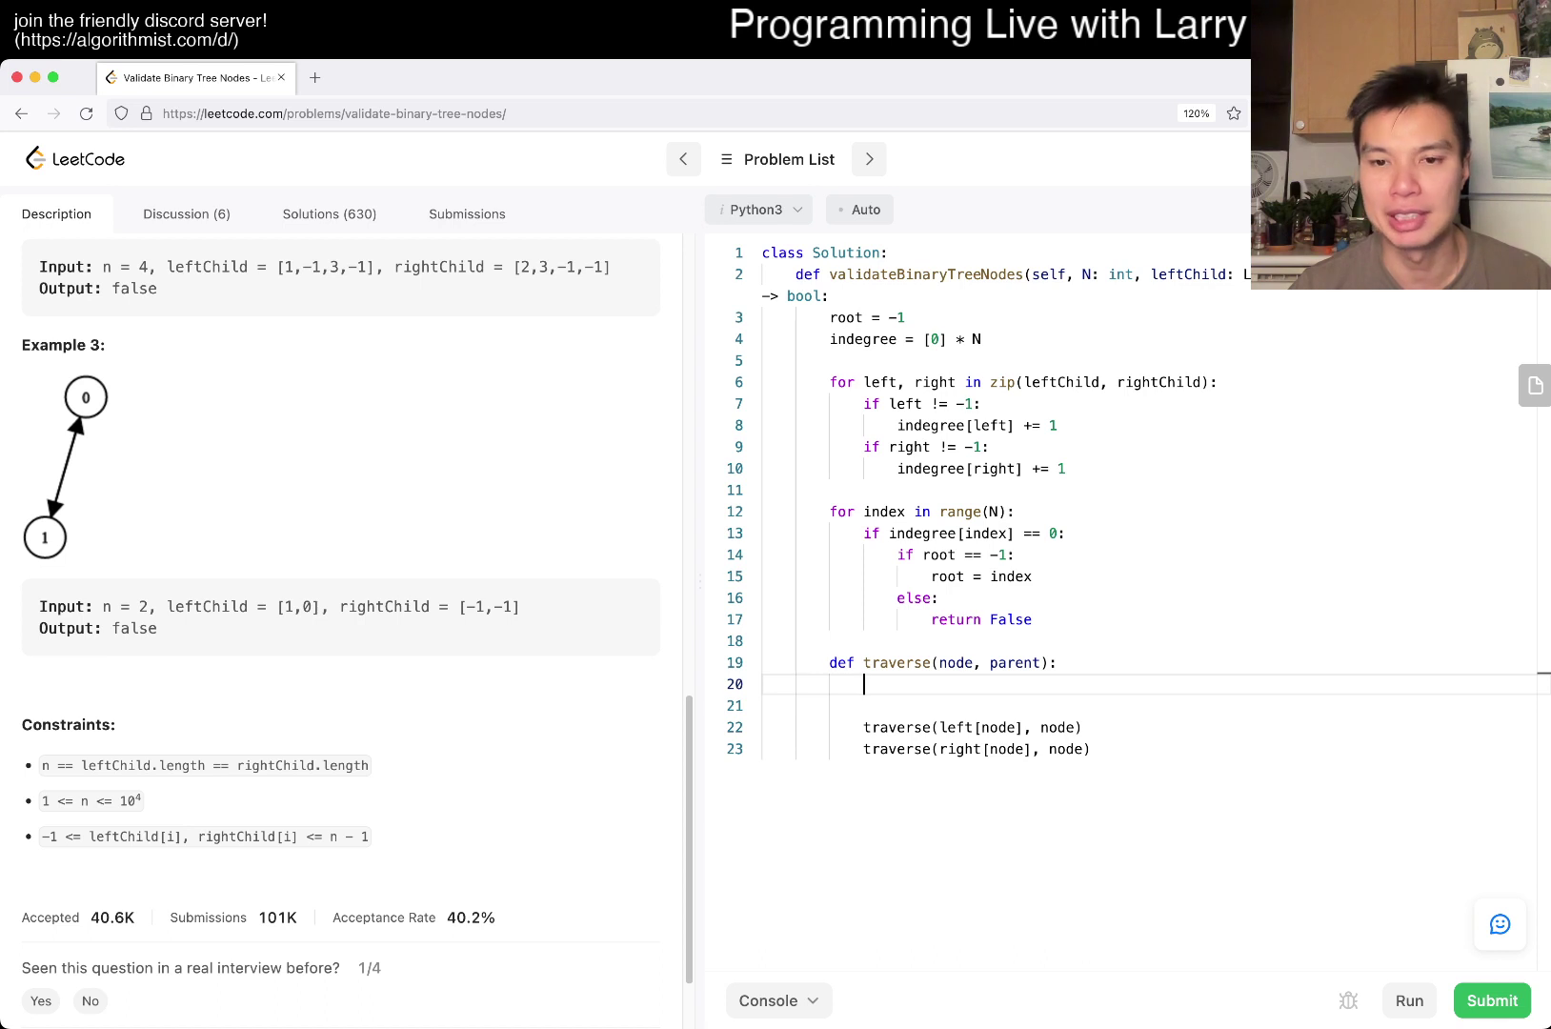
pyautogui.press('Down')
pyautogui.press('Down')
pyautogui.press('Right')
pyautogui.press('Right')
pyautogui.press('Right')
pyautogui.hotkey('ctrl', 'shift', 'Right')
pyautogui.hotkey('ctrl', 'shift', 'Right')
pyautogui.hotkey('ctrl', 'shift', 'Right')
pyautogui.press('Up')
pyautogui.press('Up')
pyautogui.press('Up')
pyautogui.press('Return')
pyautogui.write('seen = [')
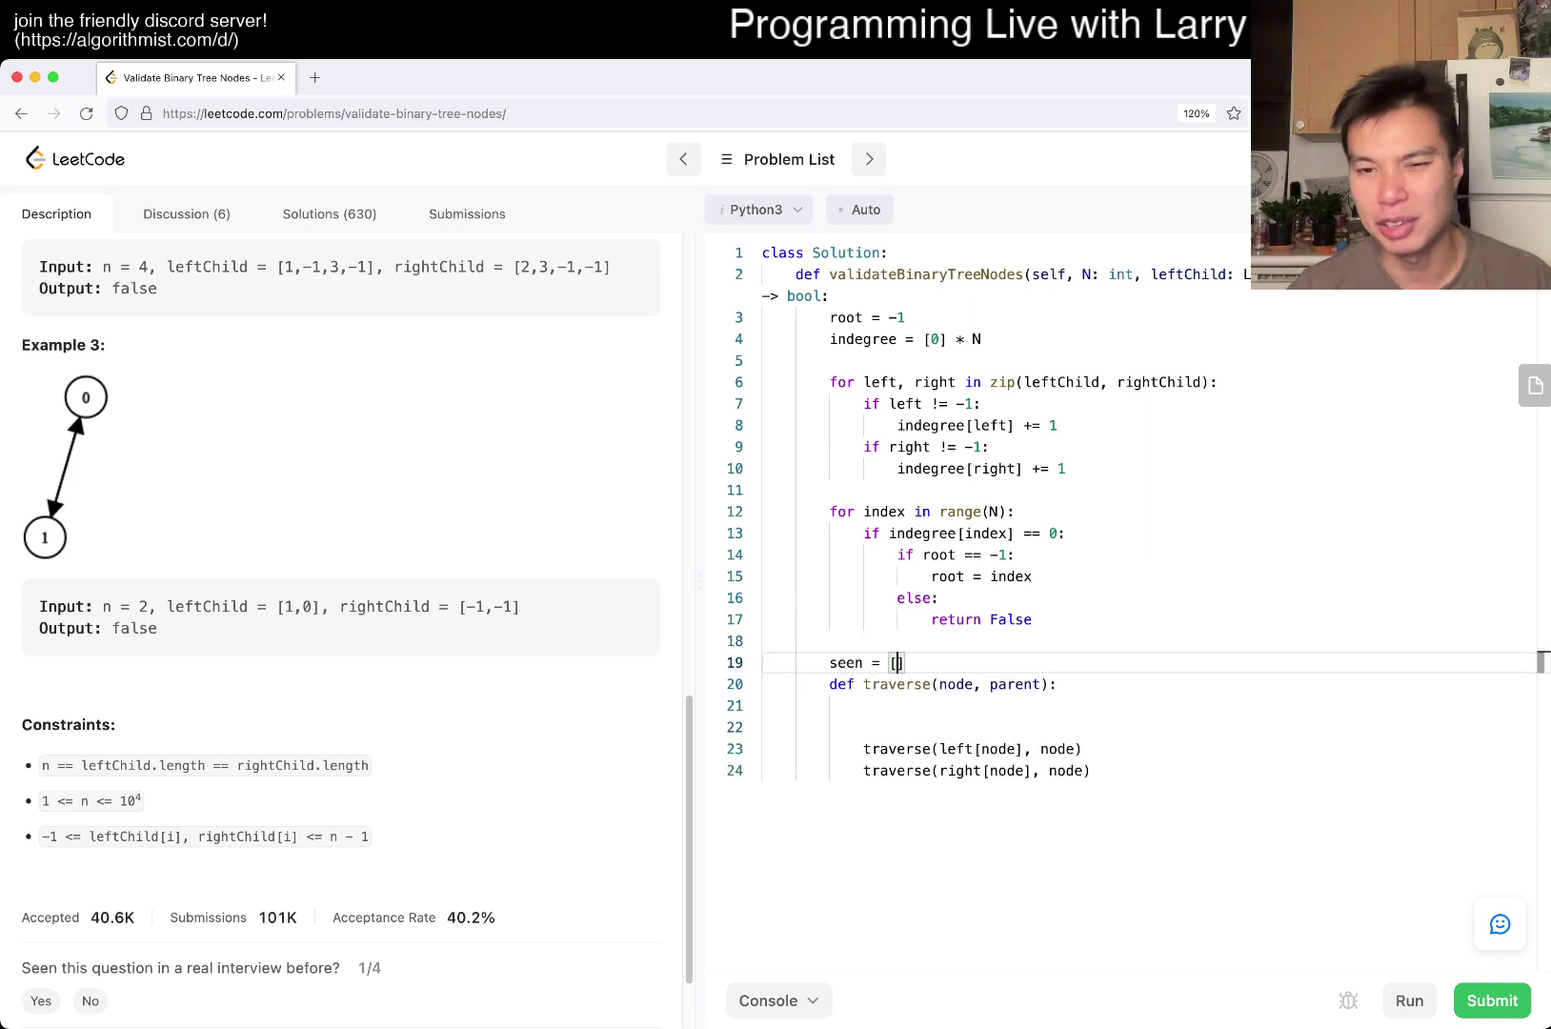
pyautogui.write('False')
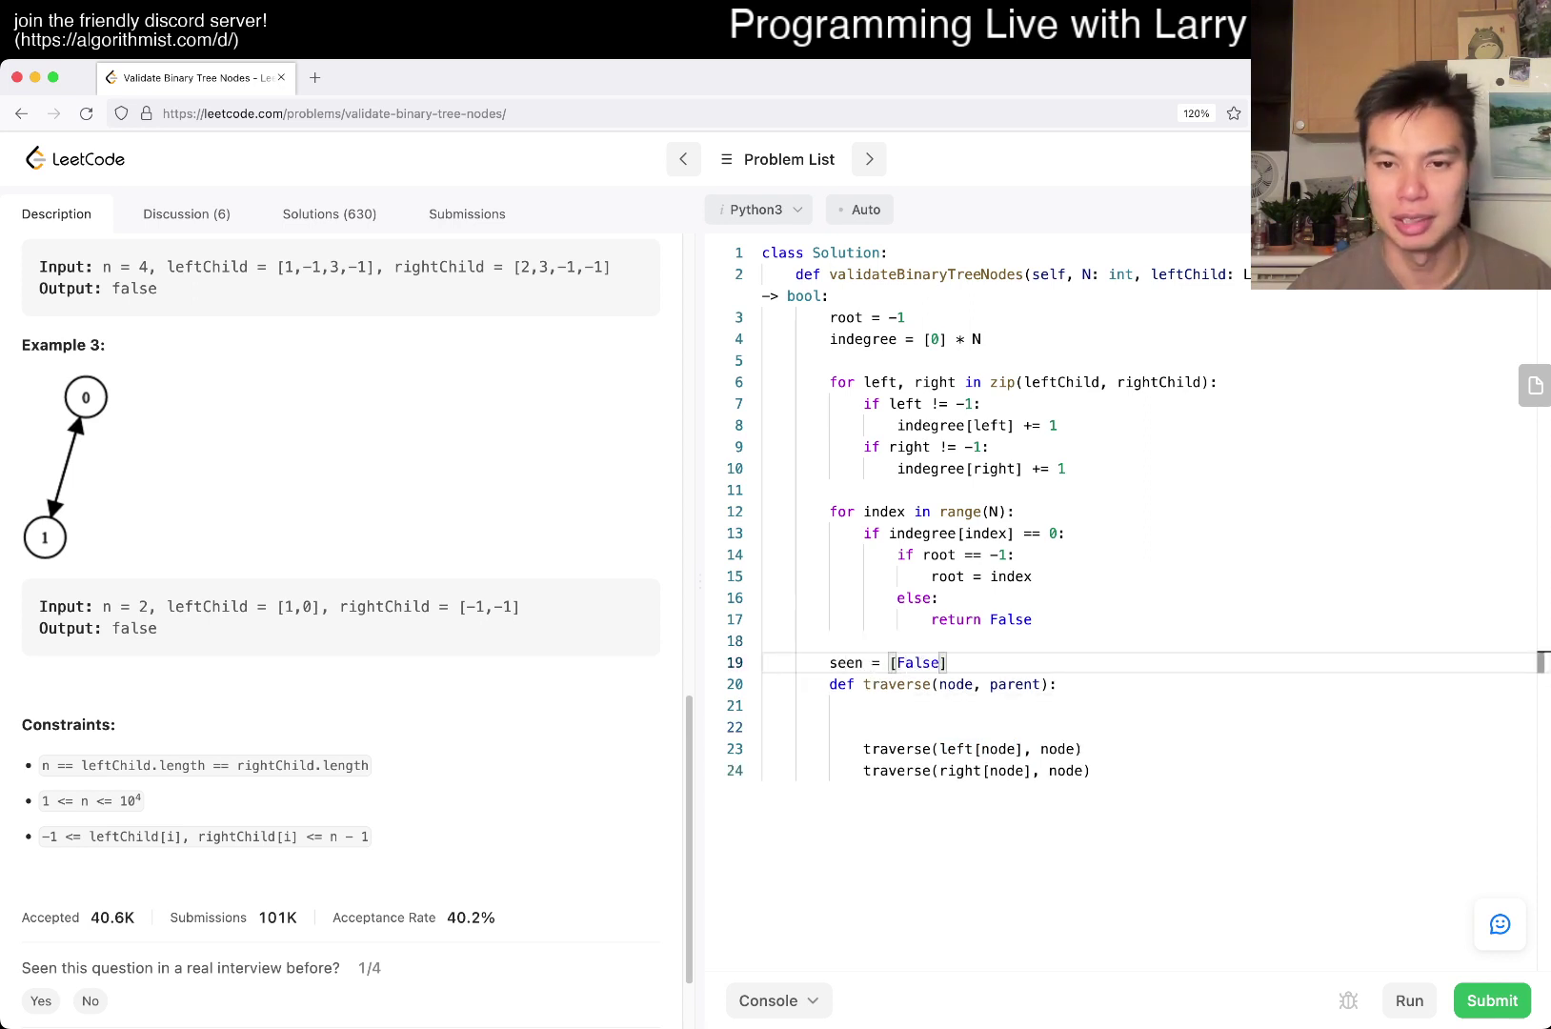
pyautogui.write('] * N')
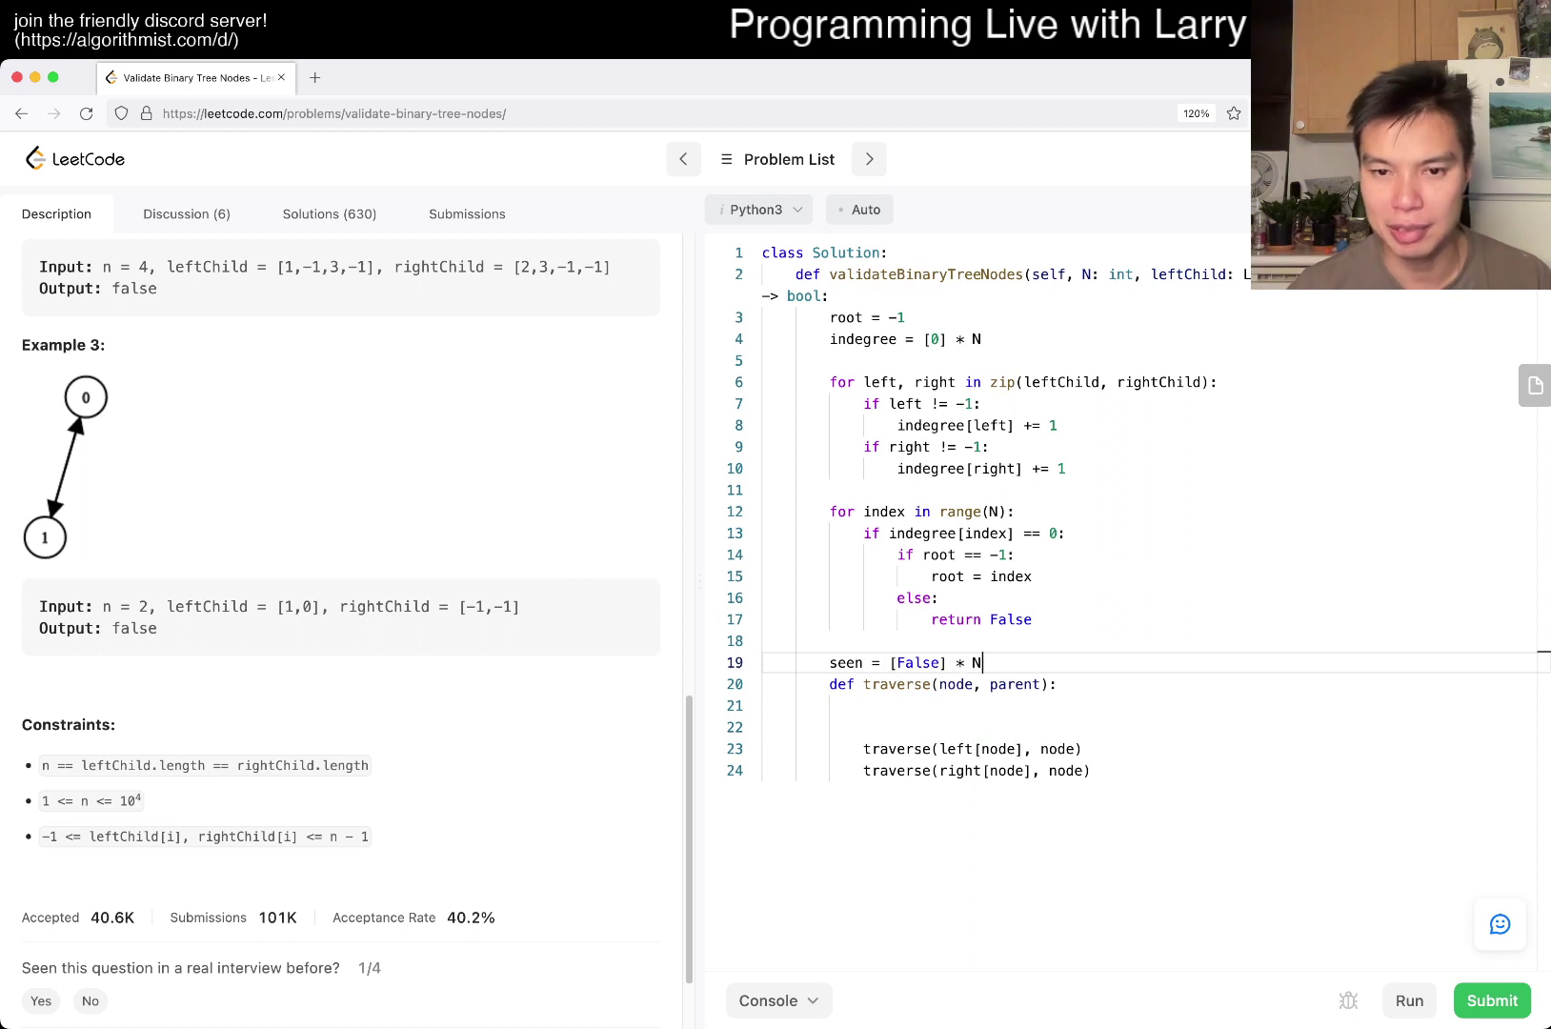
# Step: Below the helper, add seen = [False] * N, mark seen[root] = True, and call traverse(root)
pyautogui.press('Down')
pyautogui.press('Down')
pyautogui.press('Down')
pyautogui.press('Down')
pyautogui.press('Return')
pyautogui.press('Return')
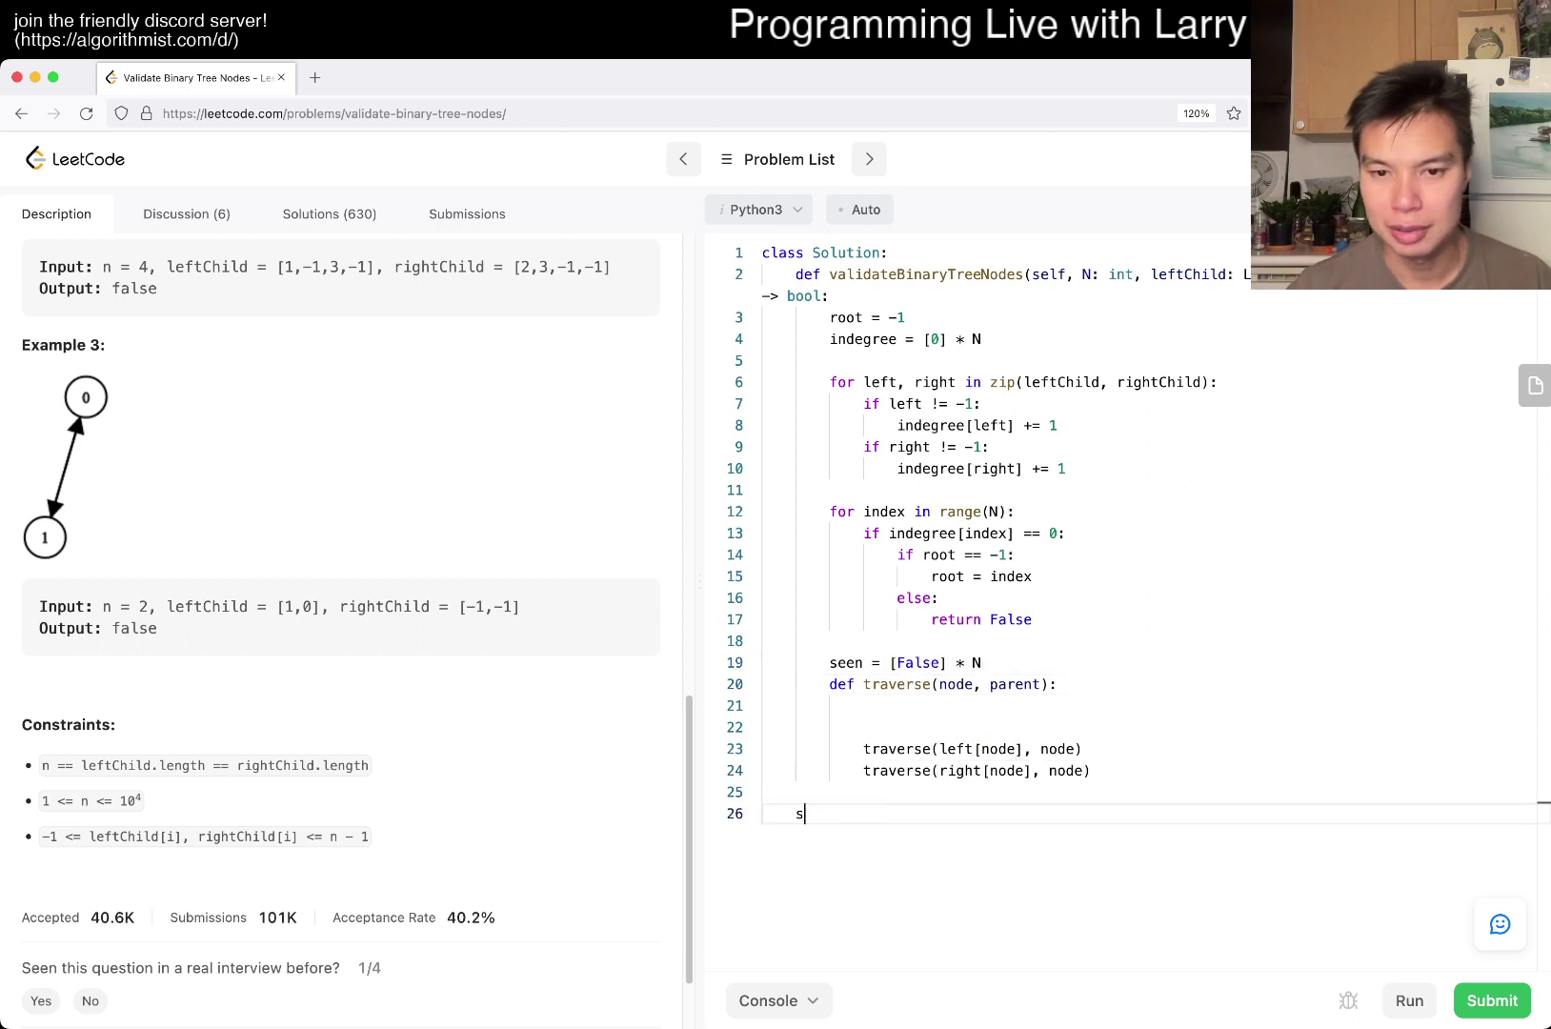
pyautogui.write('n[root')
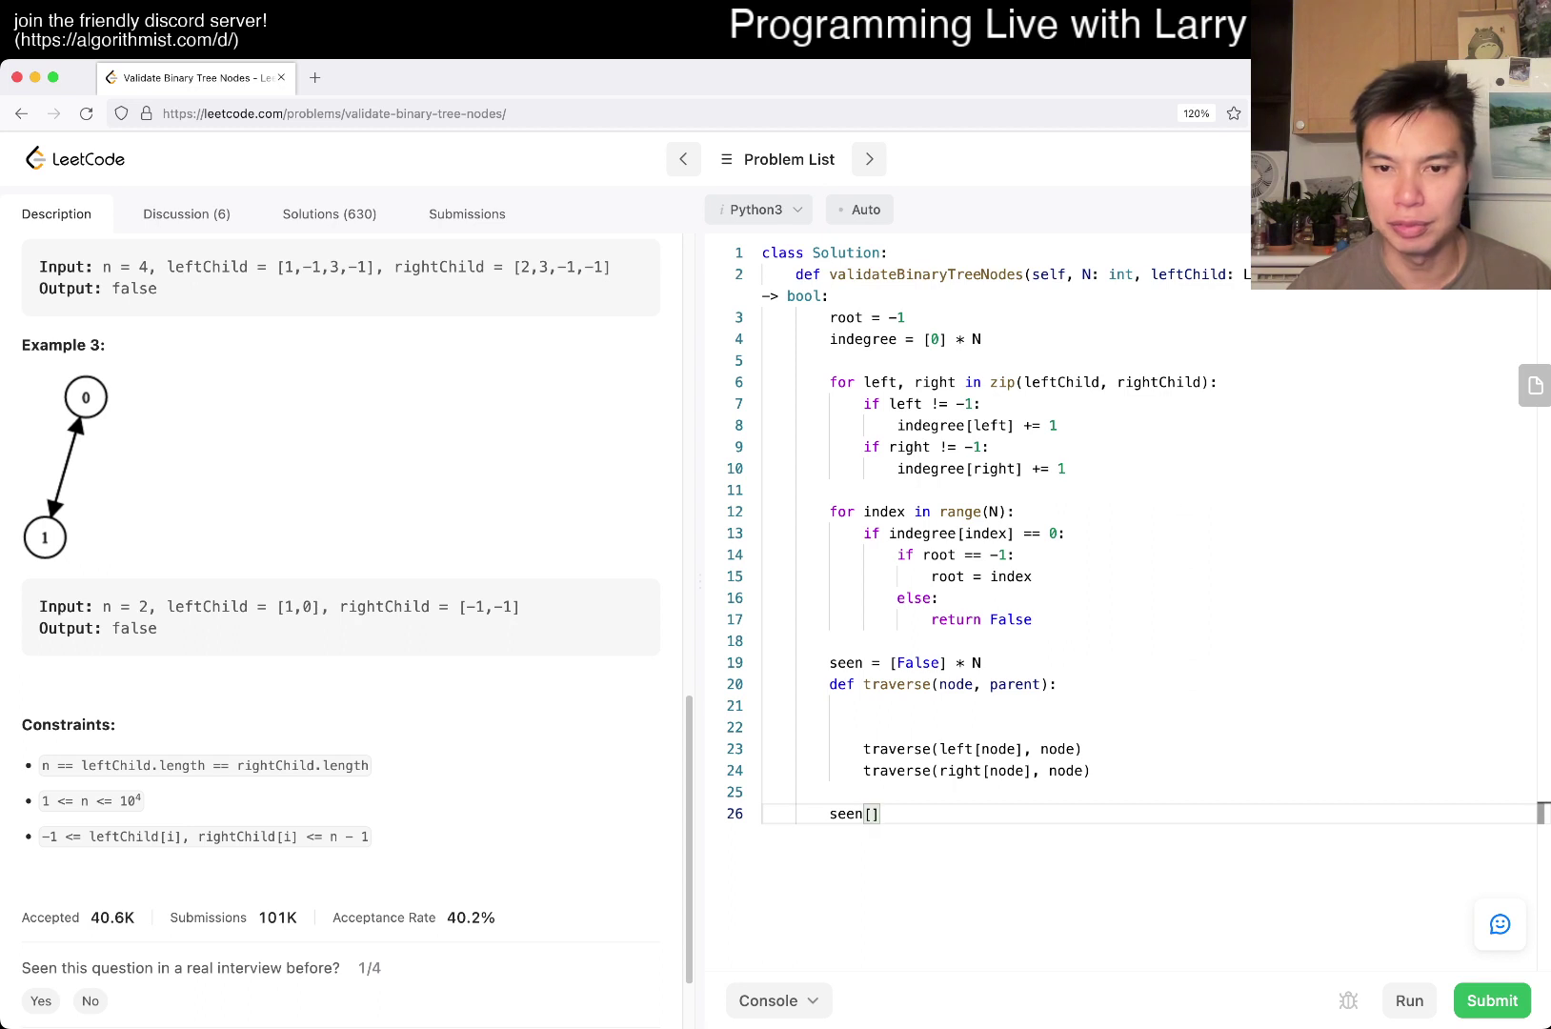
pyautogui.write(']')
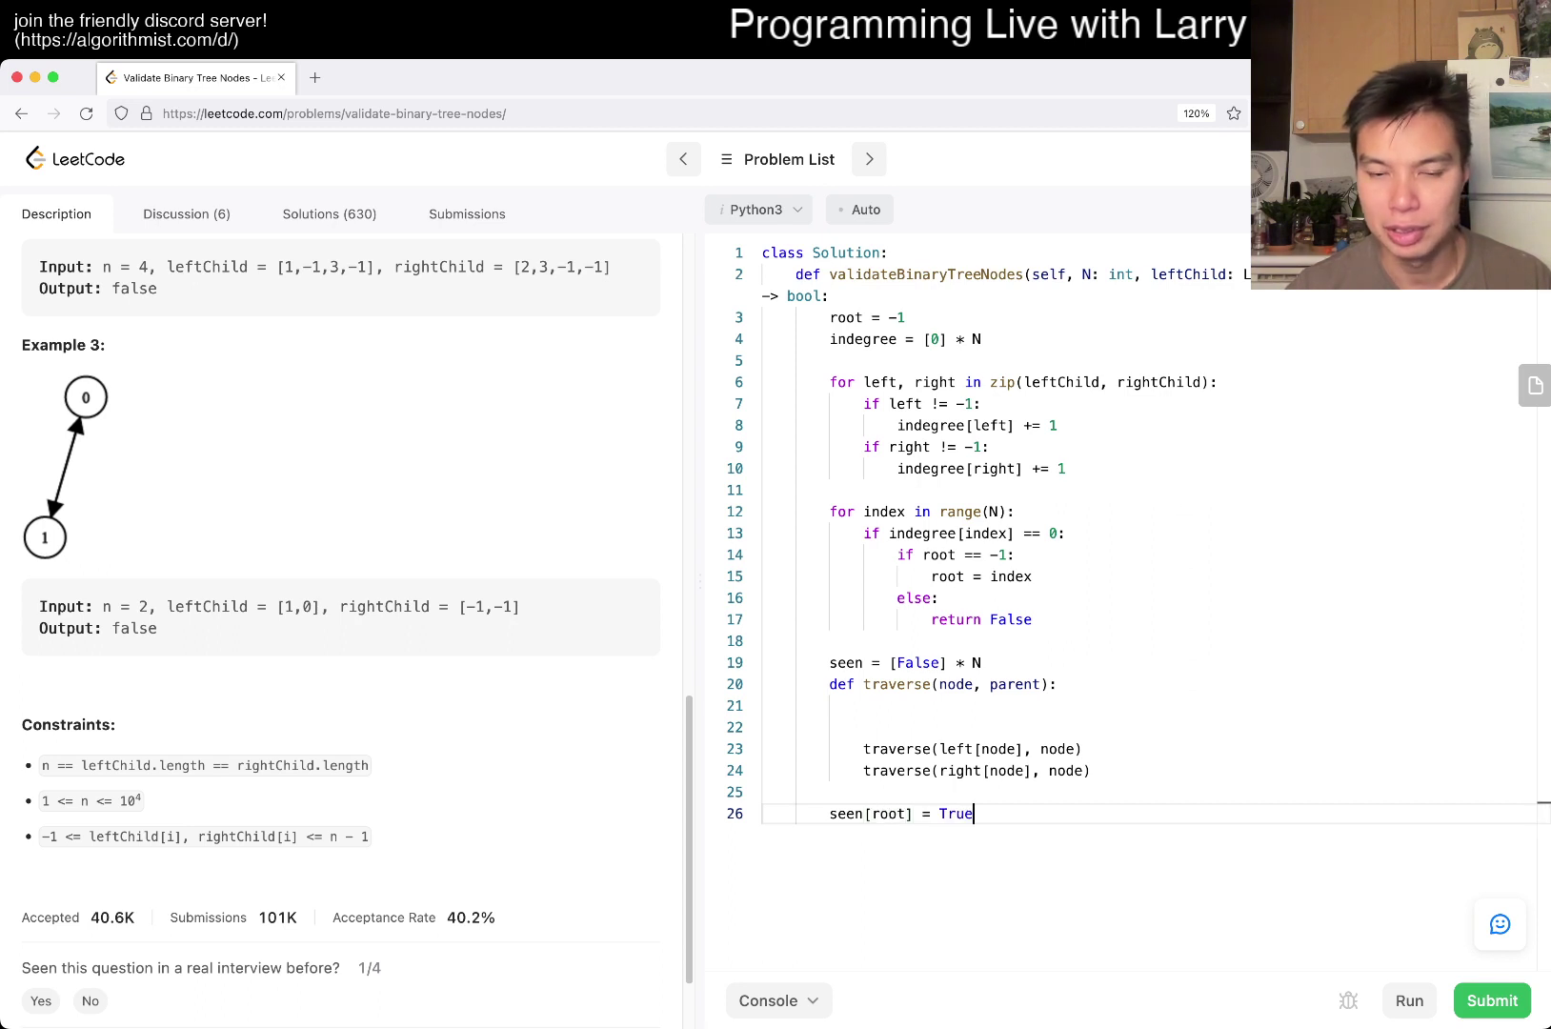
pyautogui.press('Return')
pyautogui.write('erse(root')
pyautogui.press('Up')
pyautogui.press('Up')
pyautogui.press('Up')
pyautogui.press('Up')
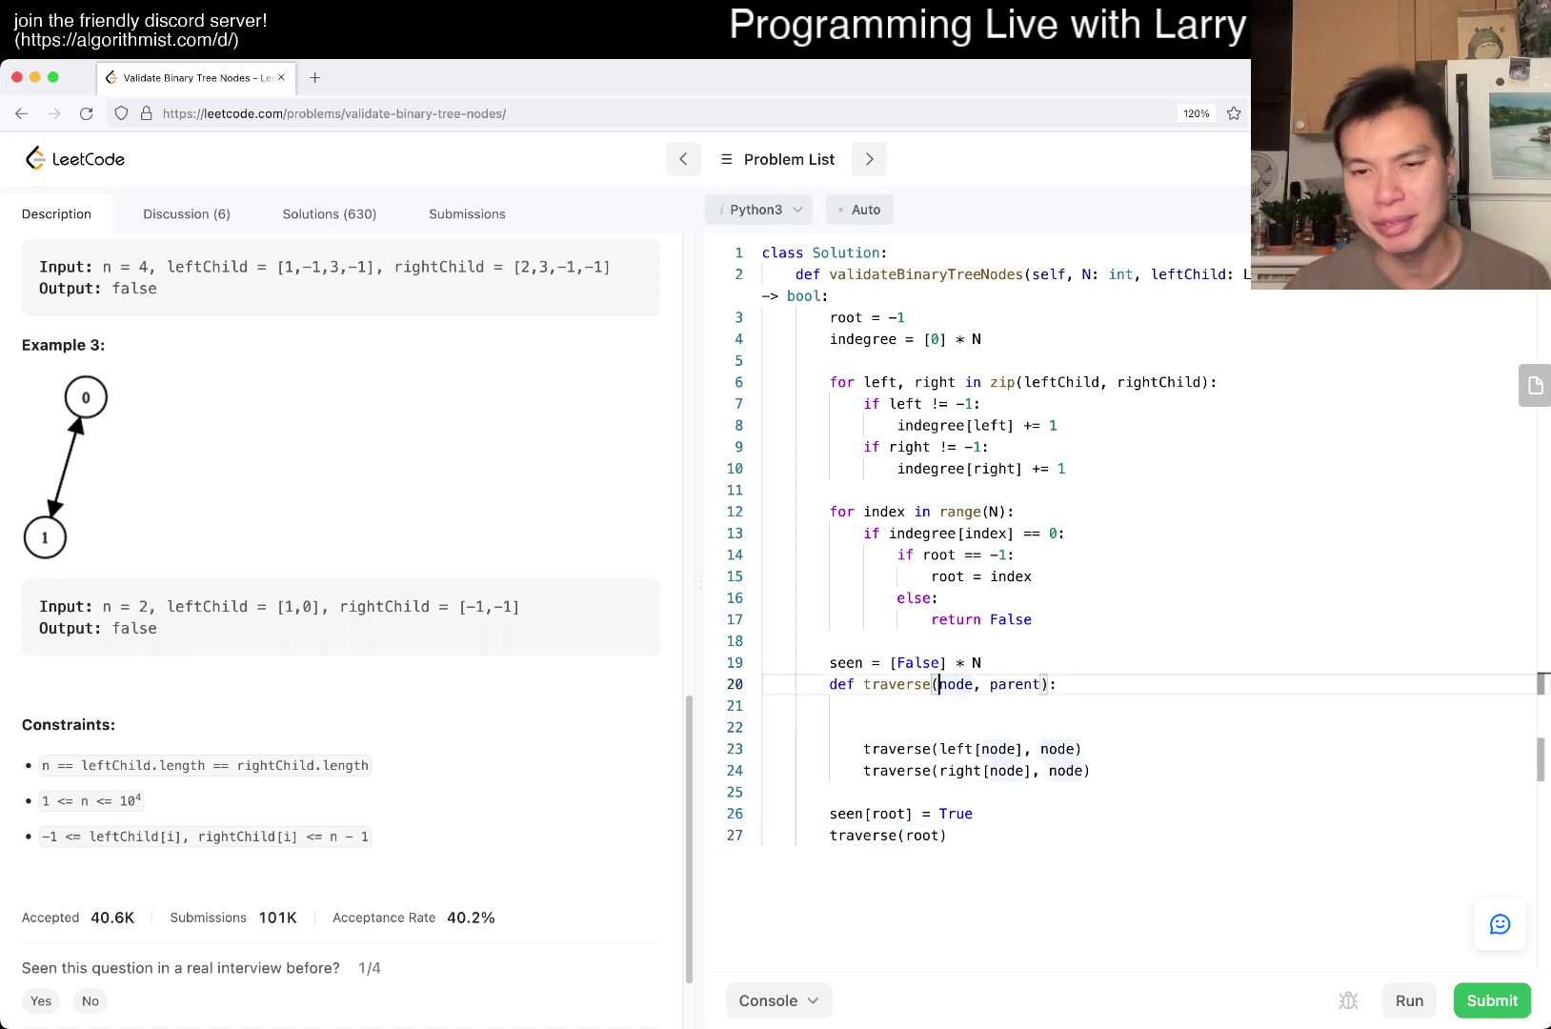
# Step: Remove the parent parameter from traverse and the extra node argument from both child calls
pyautogui.doubleClick(1015, 684)
pyautogui.press('BackSpace')
pyautogui.press('Down')
pyautogui.press('Down')
pyautogui.press('Down')
pyautogui.hotkey('ctrl', 'Right')
pyautogui.hotkey('ctrl', 'Right')
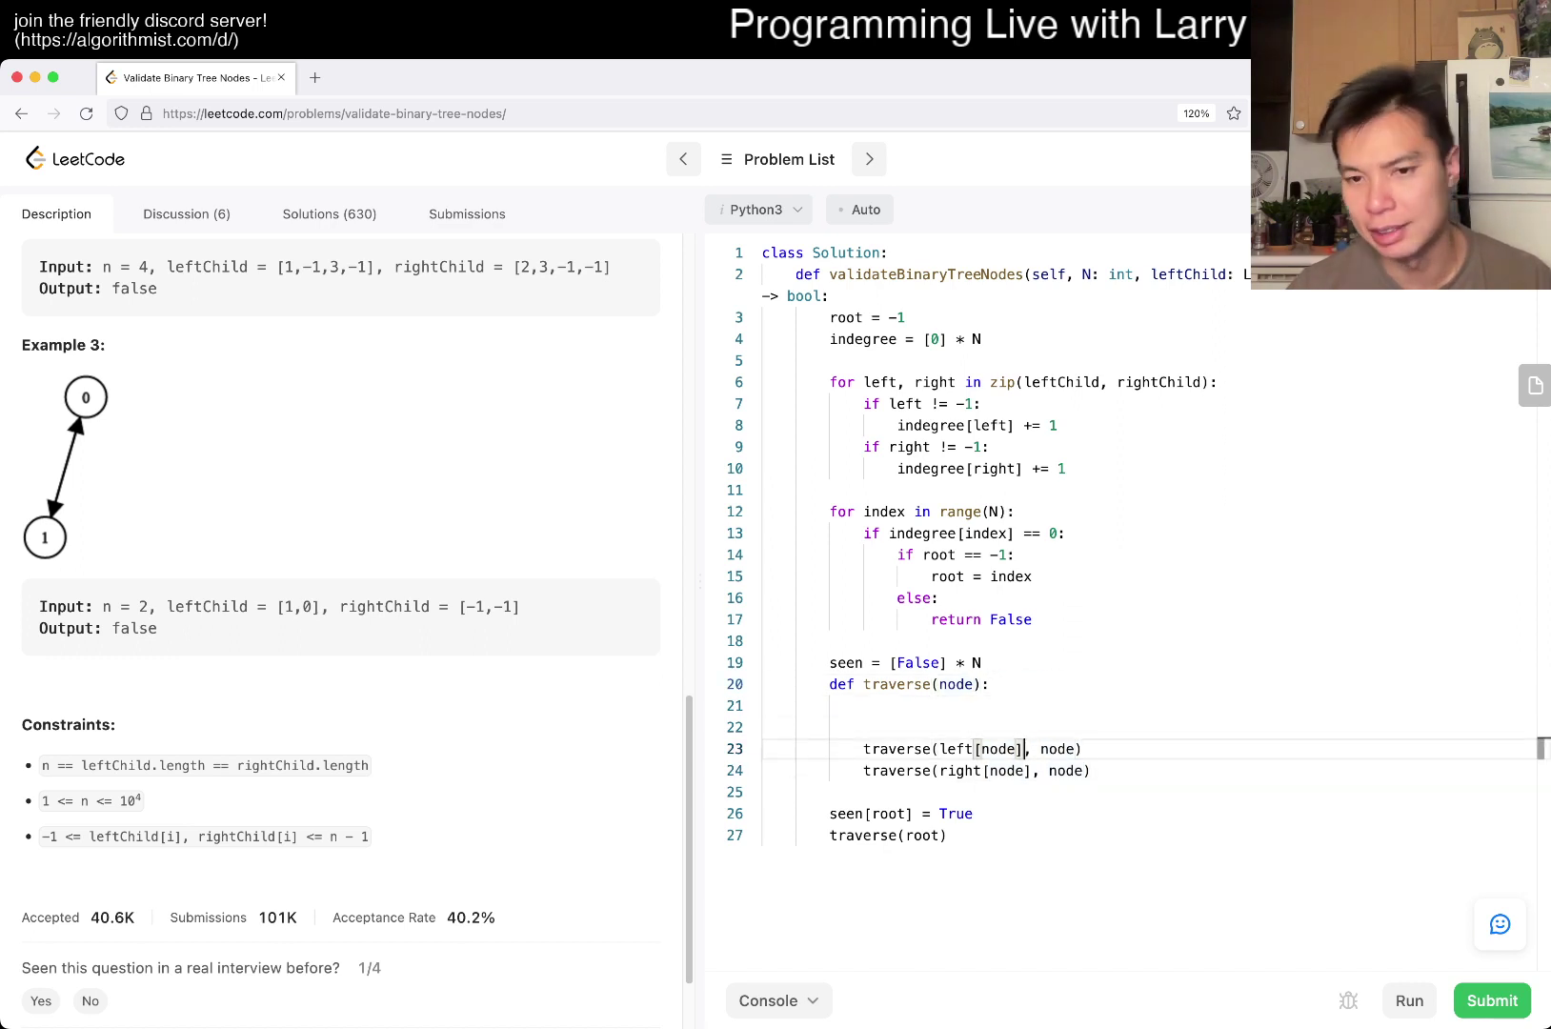
pyautogui.hotkey('shift', 'End')
pyautogui.hotkey('shift', 'Left')
pyautogui.press('BackSpace')
pyautogui.press('Down')
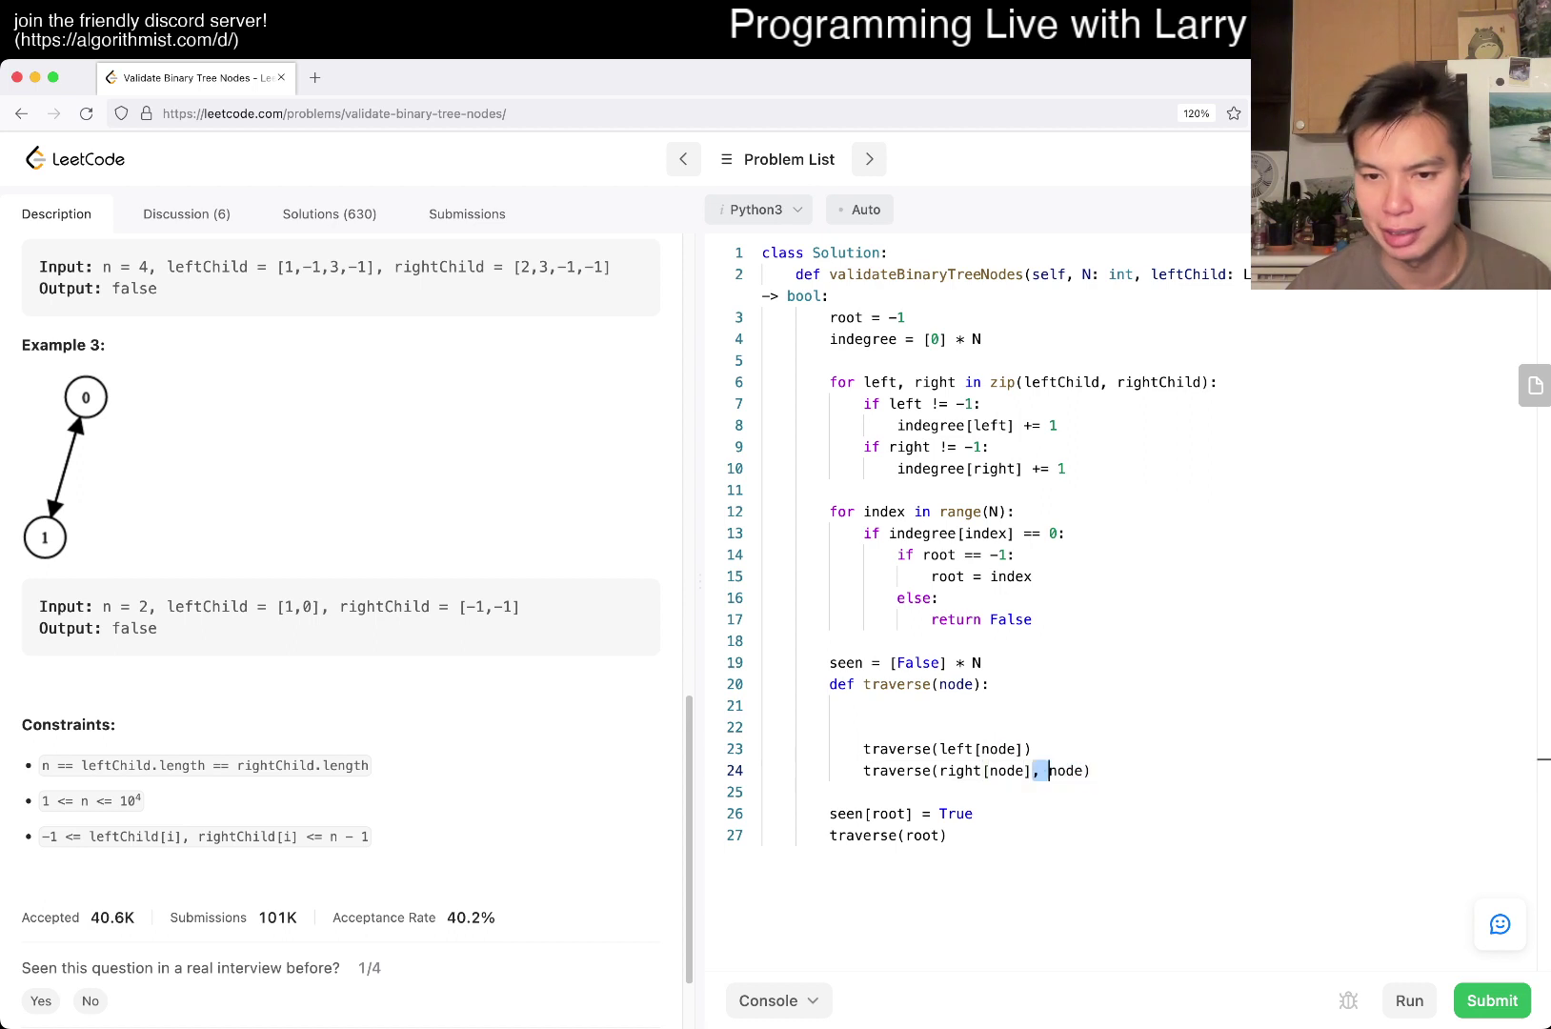
pyautogui.hotkey('shift', 'End')
pyautogui.hotkey('shift', 'Left')
pyautogui.press('BackSpace')
pyautogui.press('Up')
pyautogui.press('Up')
pyautogui.press('Up')
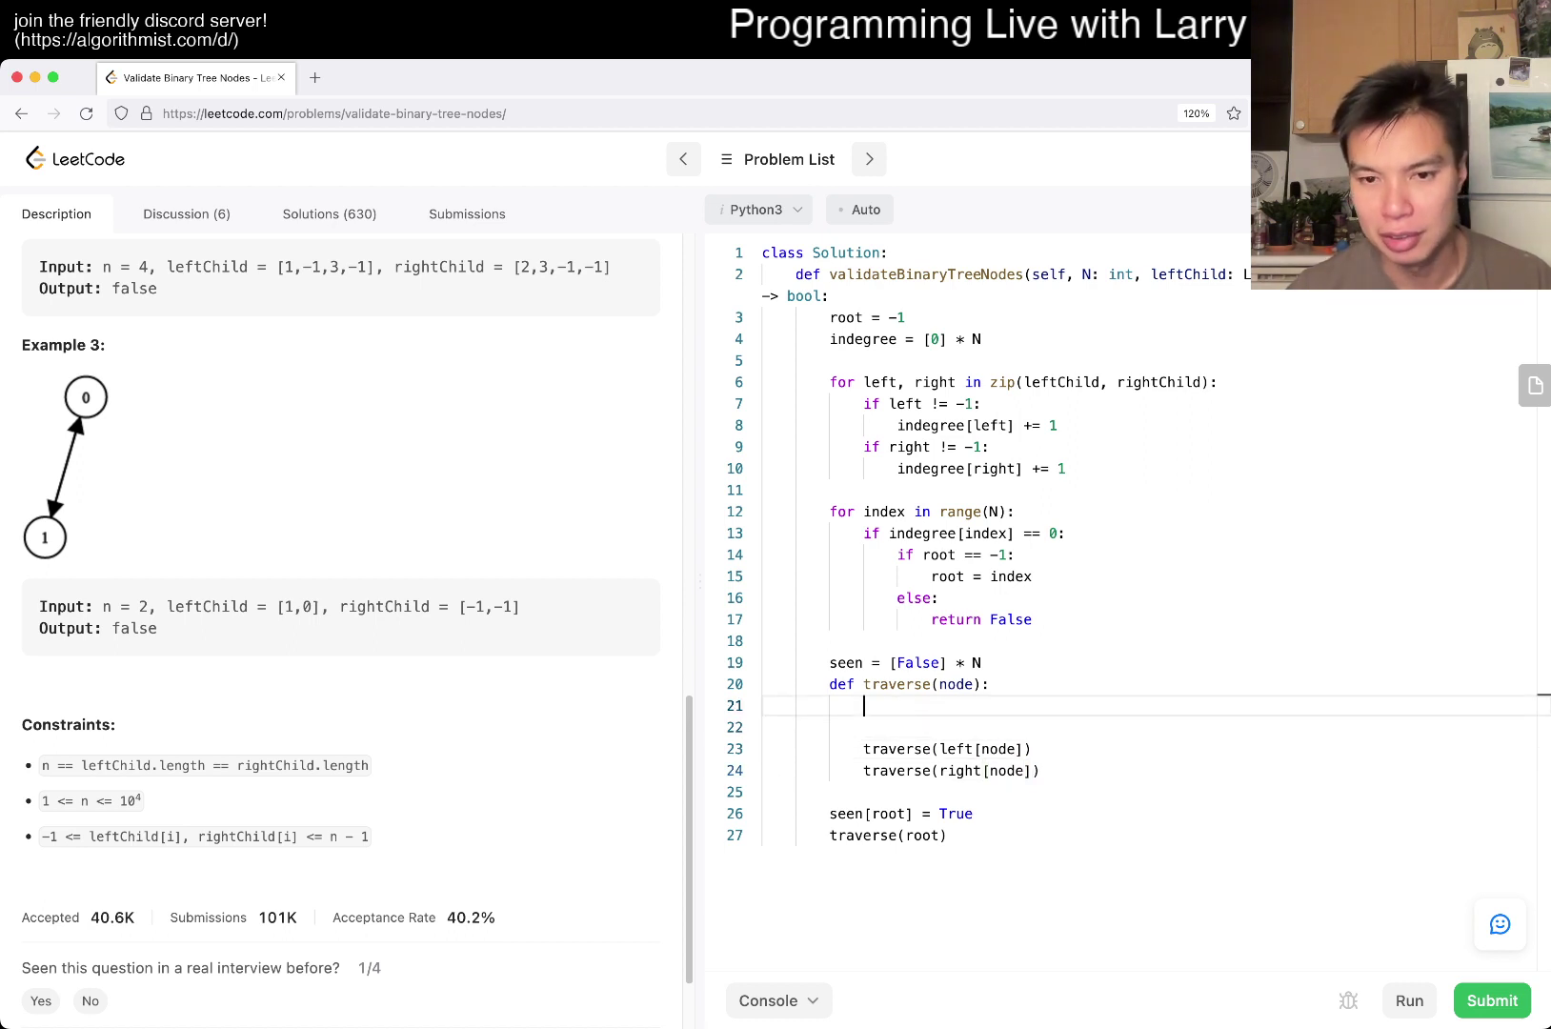
pyautogui.write('if se')
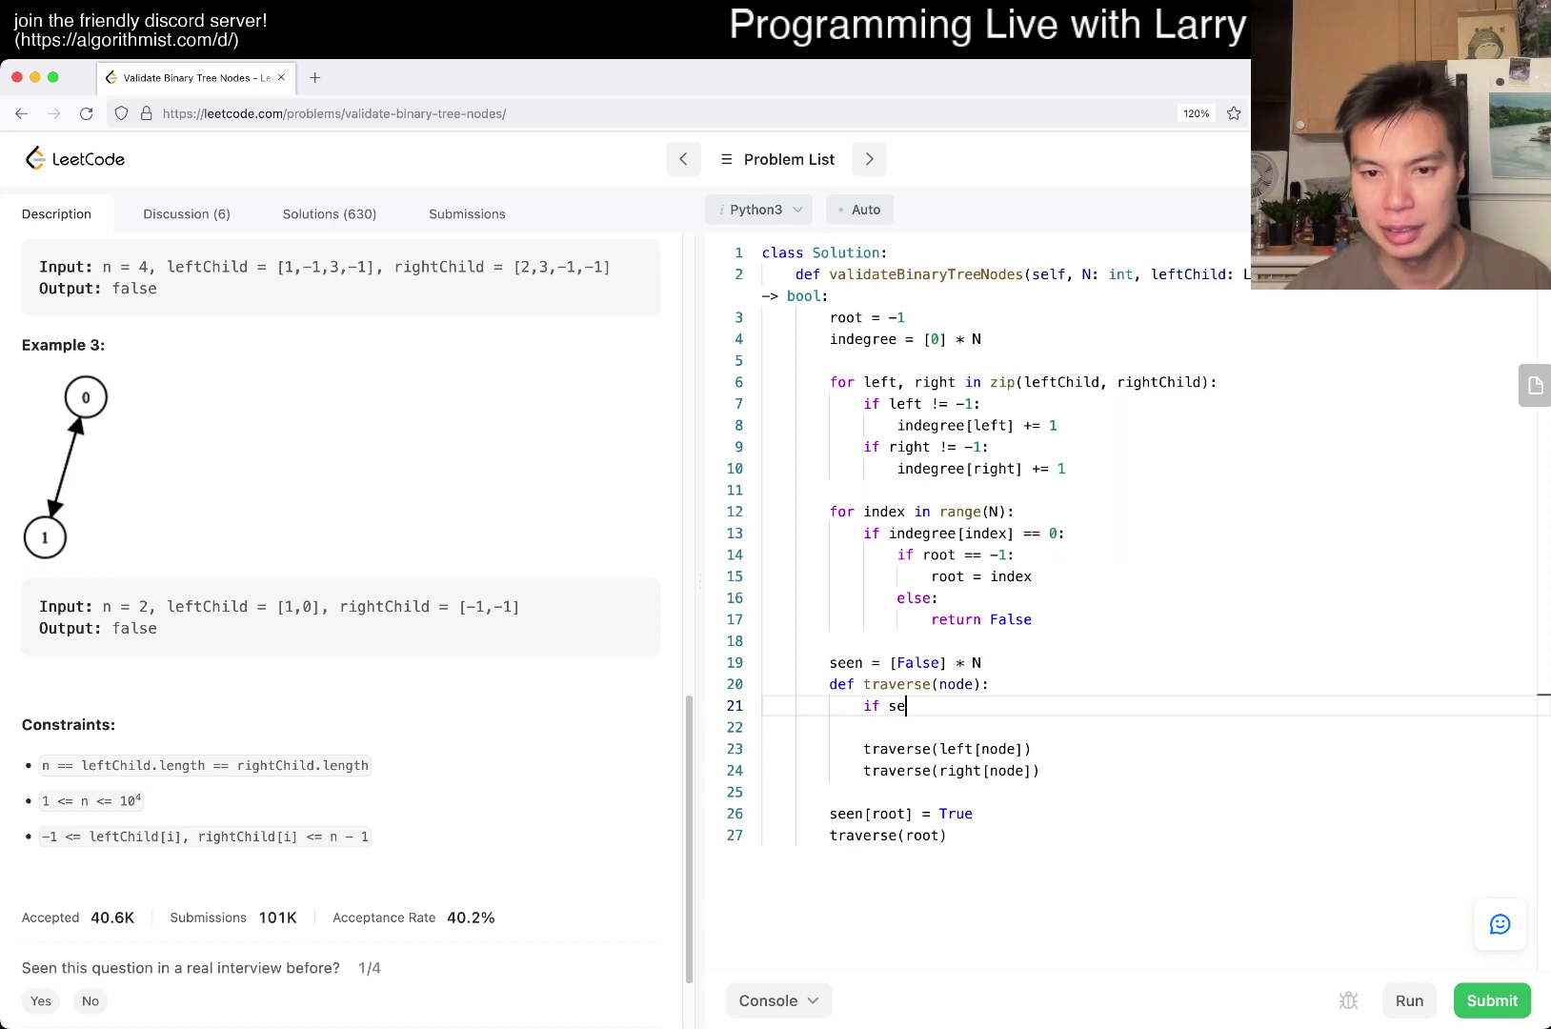
pyautogui.write('[nod')
# Step: Add a seen[left] check on the left child that returns False
pyautogui.press('BackSpace')
pyautogui.press('BackSpace')
pyautogui.press('BackSpace')
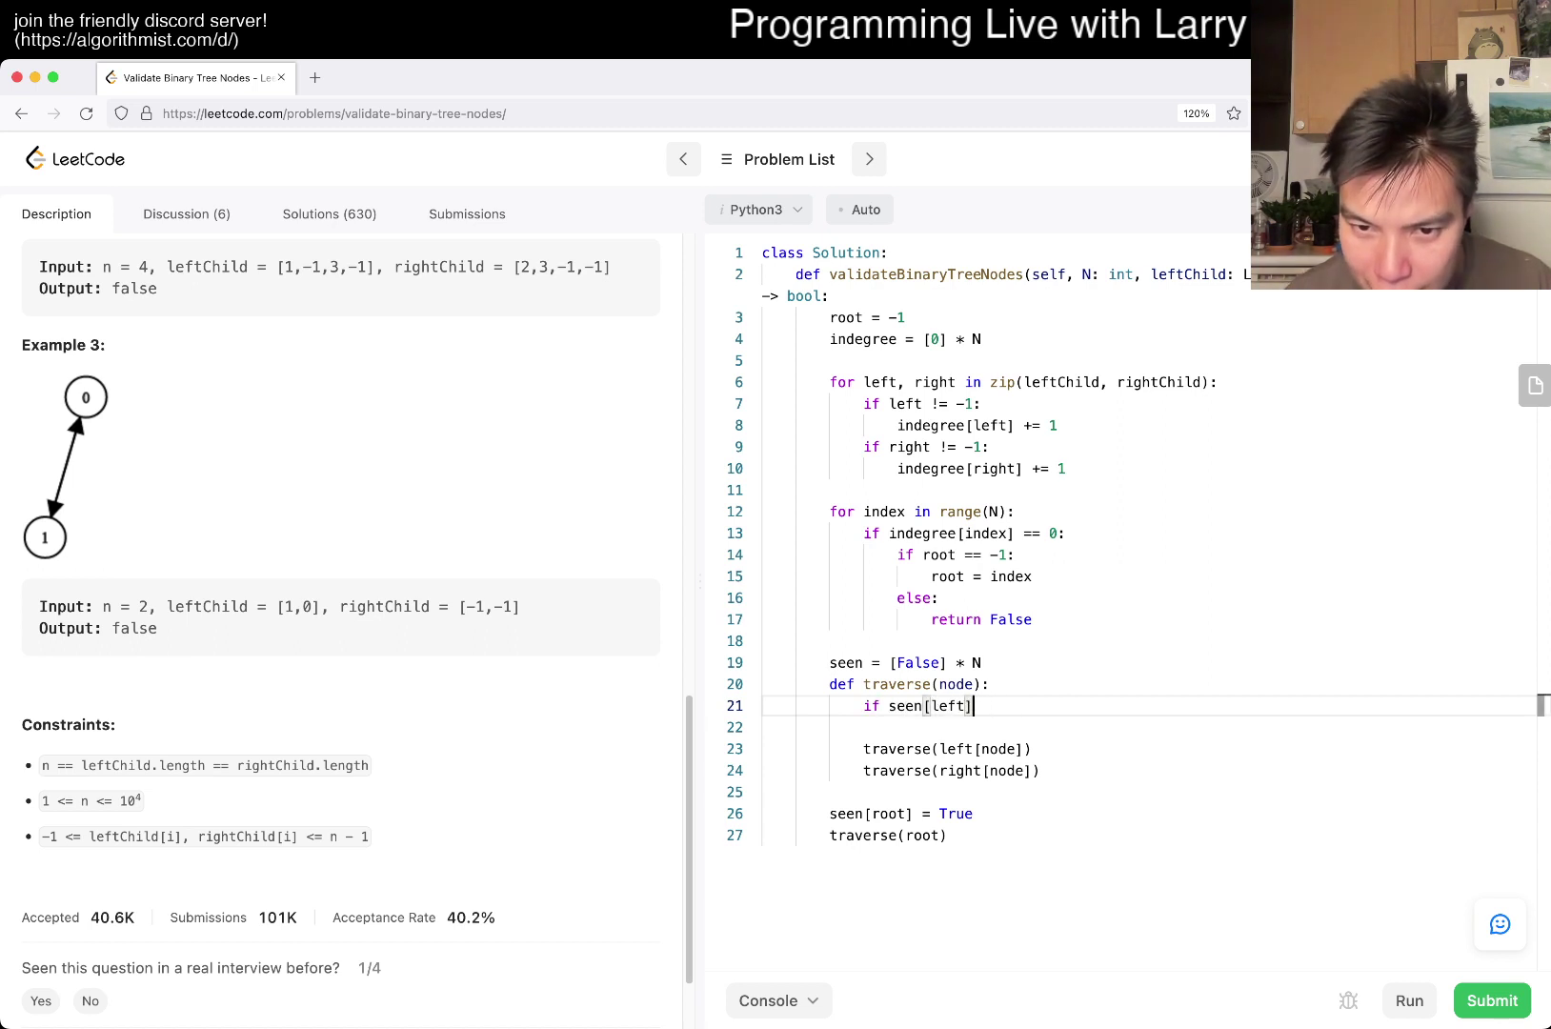
pyautogui.press('BackSpace')
pyautogui.write('[node]]:')
pyautogui.press('Return')
pyautogui.write('return False')
pyautogui.press('Return')
pyautogui.press('Down')
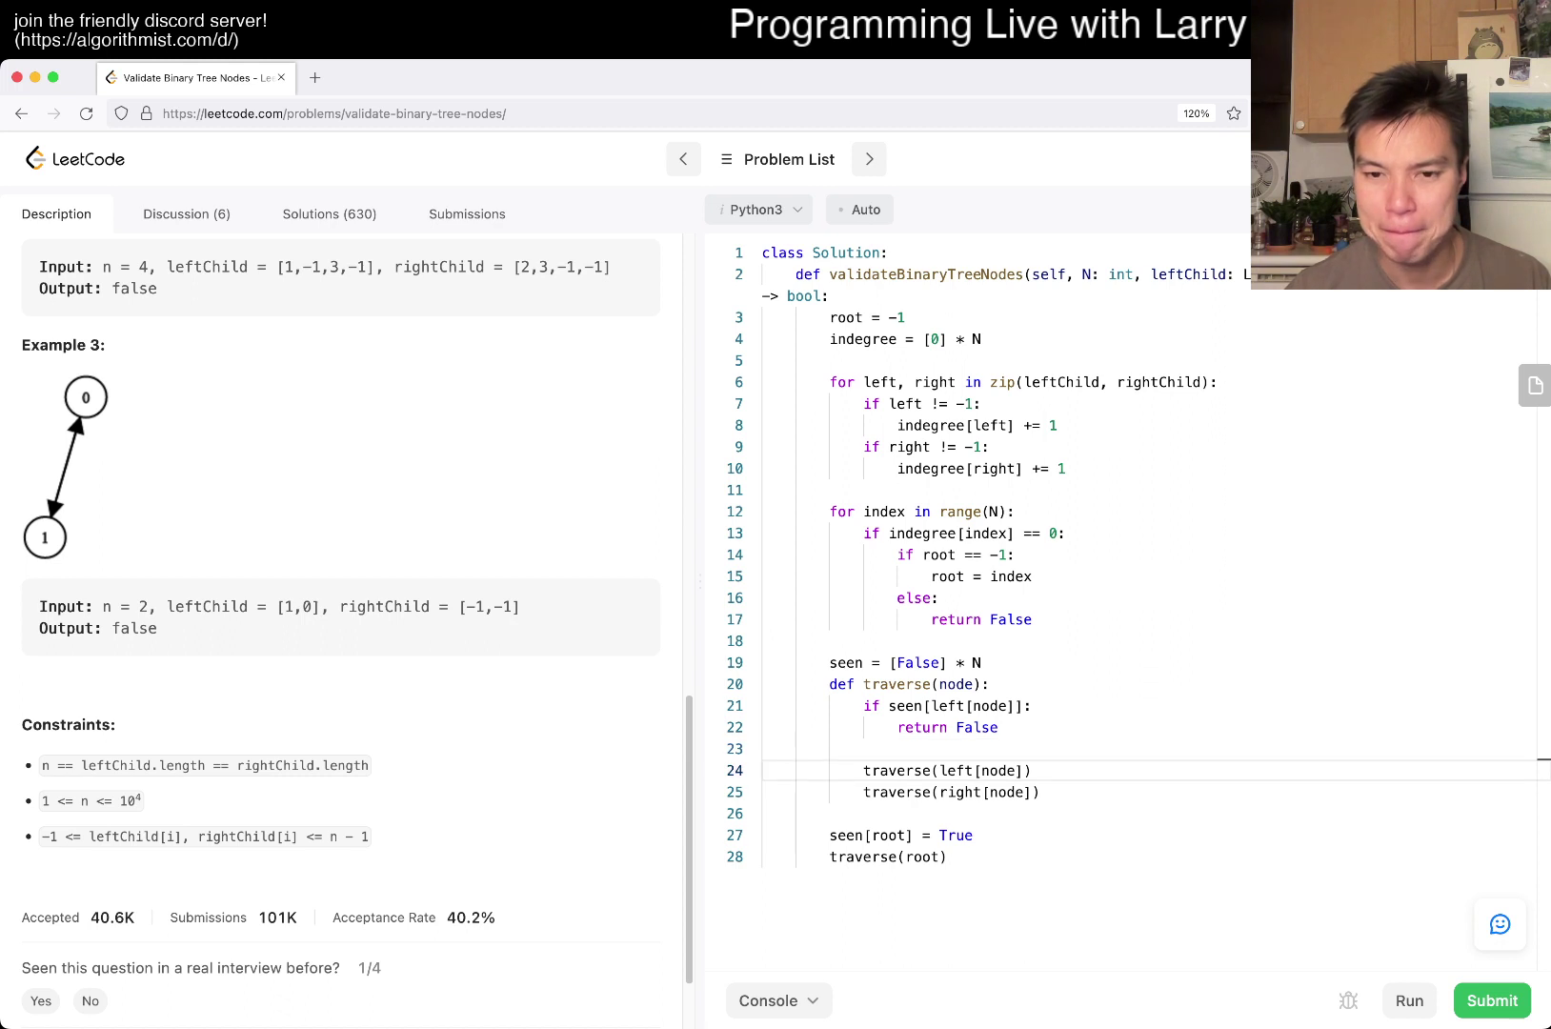
pyautogui.press('BackSpace')
pyautogui.press('End')
pyautogui.press('Home')
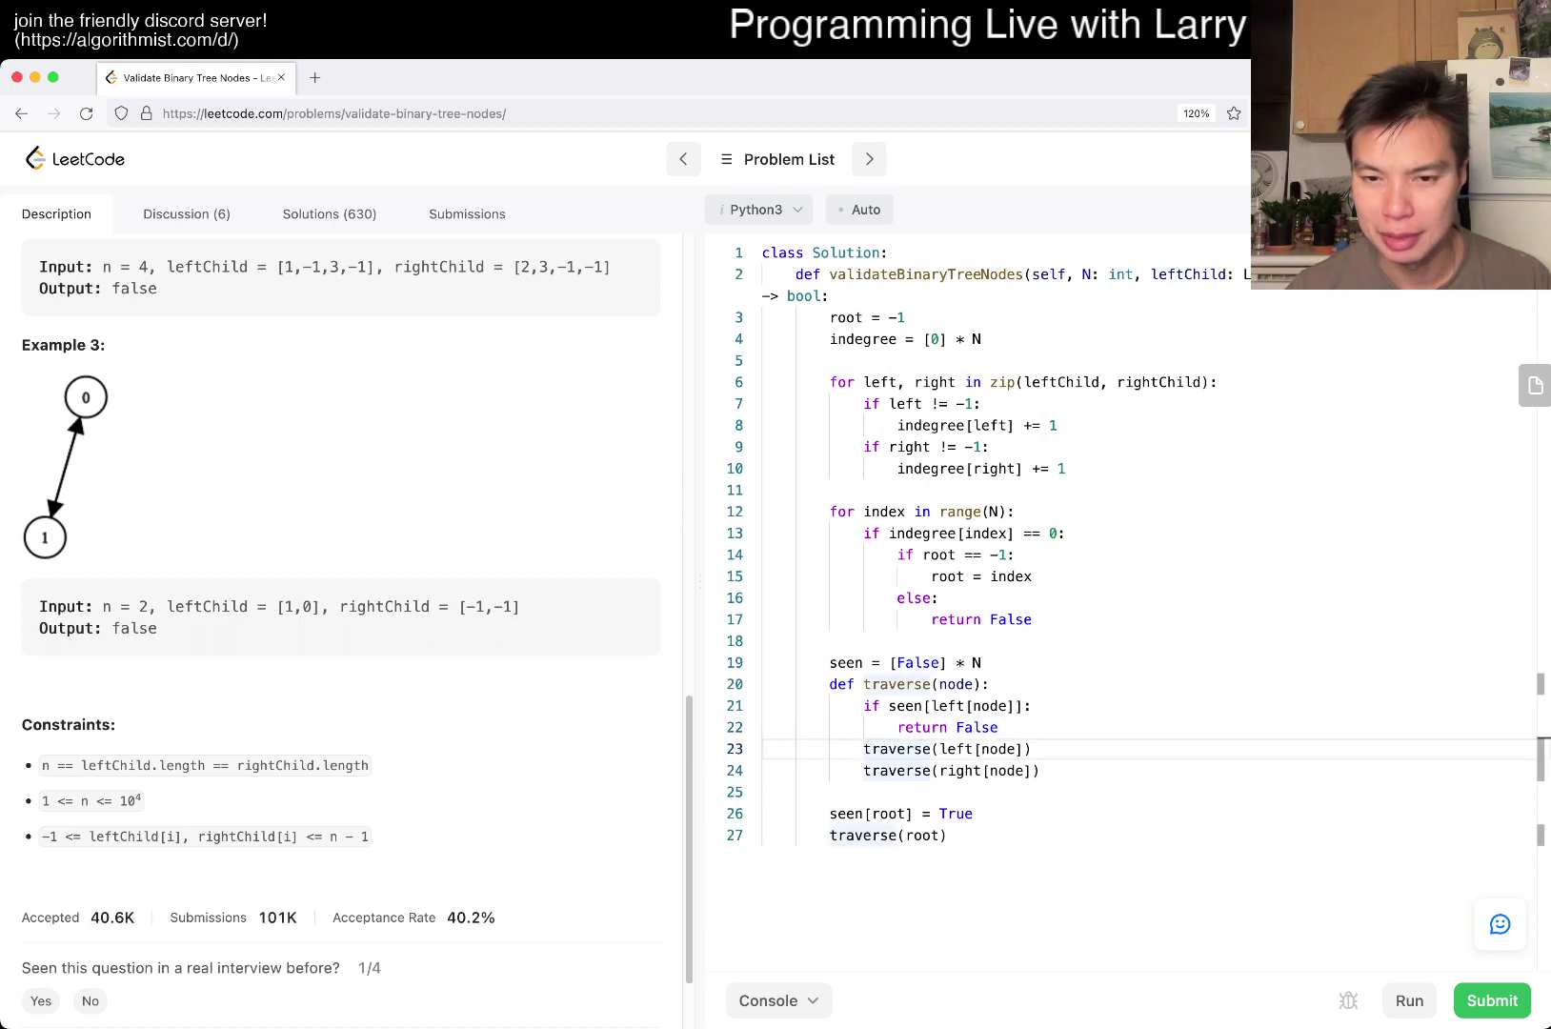
pyautogui.write('if ')
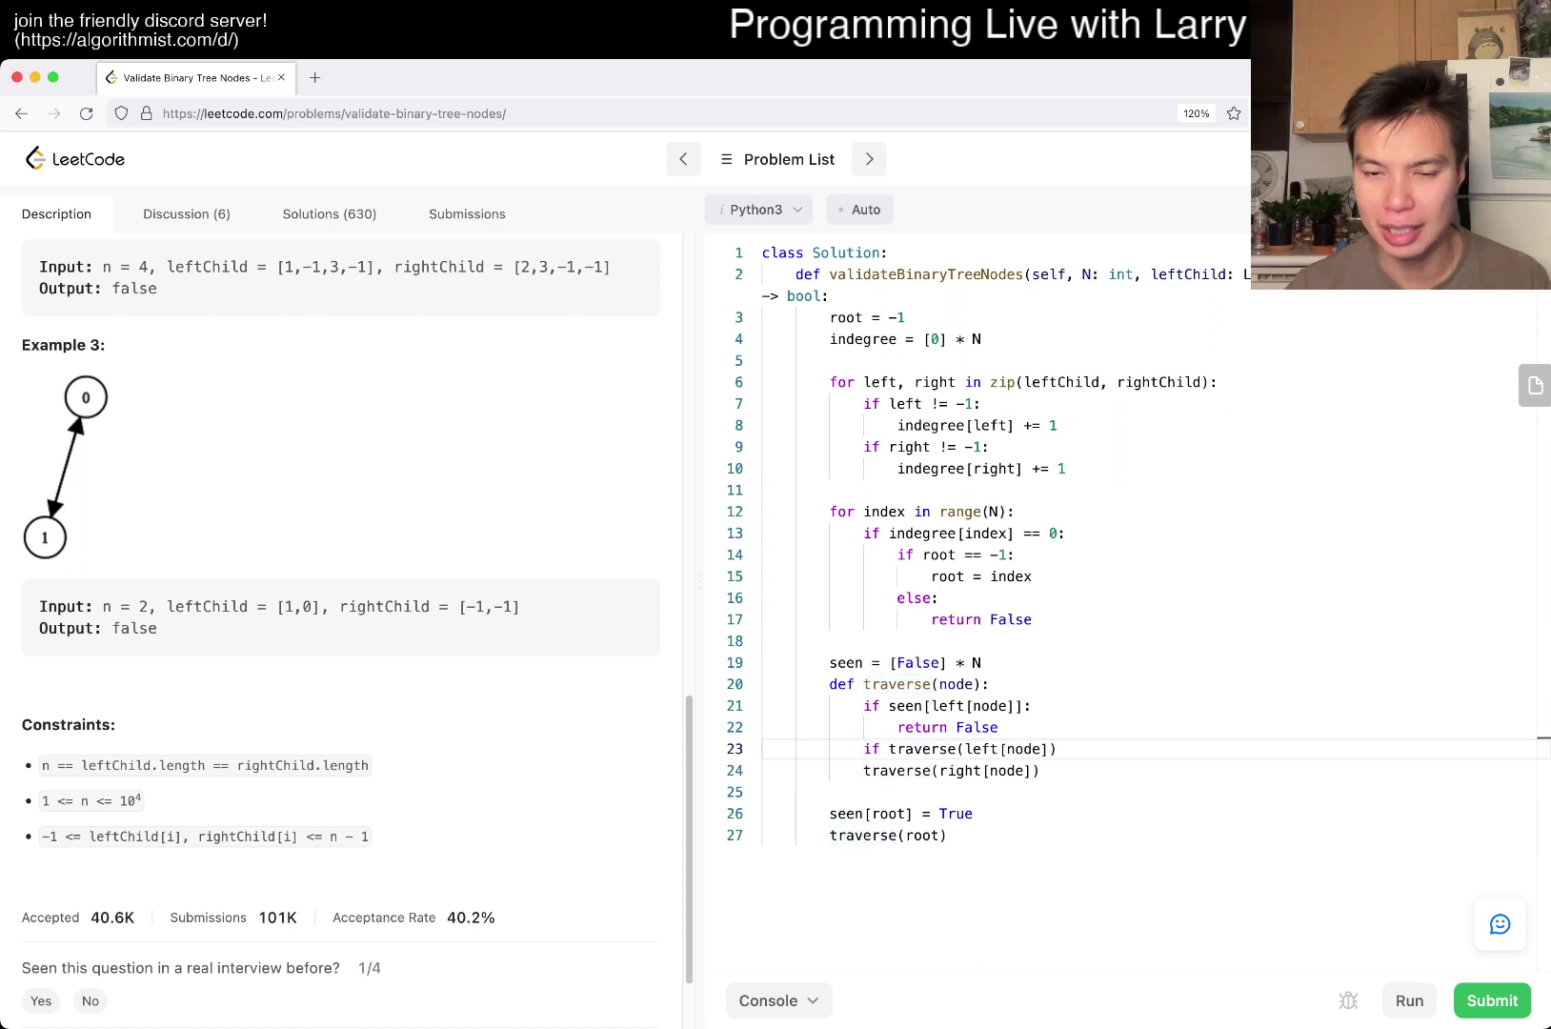
pyautogui.write('not ')
pyautogui.write(':')
# Step: Merge the left-child checks into one 'if seen[...] or not traverse(...): return False' condition
pyautogui.press('Return')
pyautogui.write('False')
pyautogui.press('Return')
pyautogui.press('BackSpace')
pyautogui.write('i')
pyautogui.press('Up')
pyautogui.press('Up')
pyautogui.hotkey('shift', 'Up')
pyautogui.press('Delete')
pyautogui.hotkey('ctrl', 'Delete')
pyautogui.press('BackSpace')
pyautogui.write('and')
pyautogui.press('BackSpace')
pyautogui.press('BackSpace')
pyautogui.press('BackSpace')
pyautogui.write('or')
# Step: Duplicate the left-child check and switch its seen and traverse references to the right child
pyautogui.hotkey('shift', 'Down')
pyautogui.hotkey('shift', 'Down')
pyautogui.hotkey('ctrl', 'c')
pyautogui.hotkey('shift', 'Down')
pyautogui.hotkey('shift', 'Down')
pyautogui.hotkey('ctrl', 'v')
pyautogui.press('Up')
pyautogui.press('Up')
pyautogui.hotkey('ctrl', 'Right')
pyautogui.hotkey('ctrl', 'Right')
pyautogui.hotkey('ctrl', 'Right')
pyautogui.hotkey('ctrl', 'shift', 'Right')
pyautogui.write('right')
pyautogui.hotkey('ctrl', 'Right')
pyautogui.hotkey('ctrl', 'Right')
pyautogui.hotkey('ctrl', 'Right')
pyautogui.hotkey('ctrl', 'shift', 'Right')
pyautogui.write('right')
# Step: End traverse with return True and make the function return traverse(root)
pyautogui.press('End')
pyautogui.press('Return')
pyautogui.write('return True')
pyautogui.press('Return')
pyautogui.press('Down')
pyautogui.press('Down')
pyautogui.press('Home')
pyautogui.write('return')
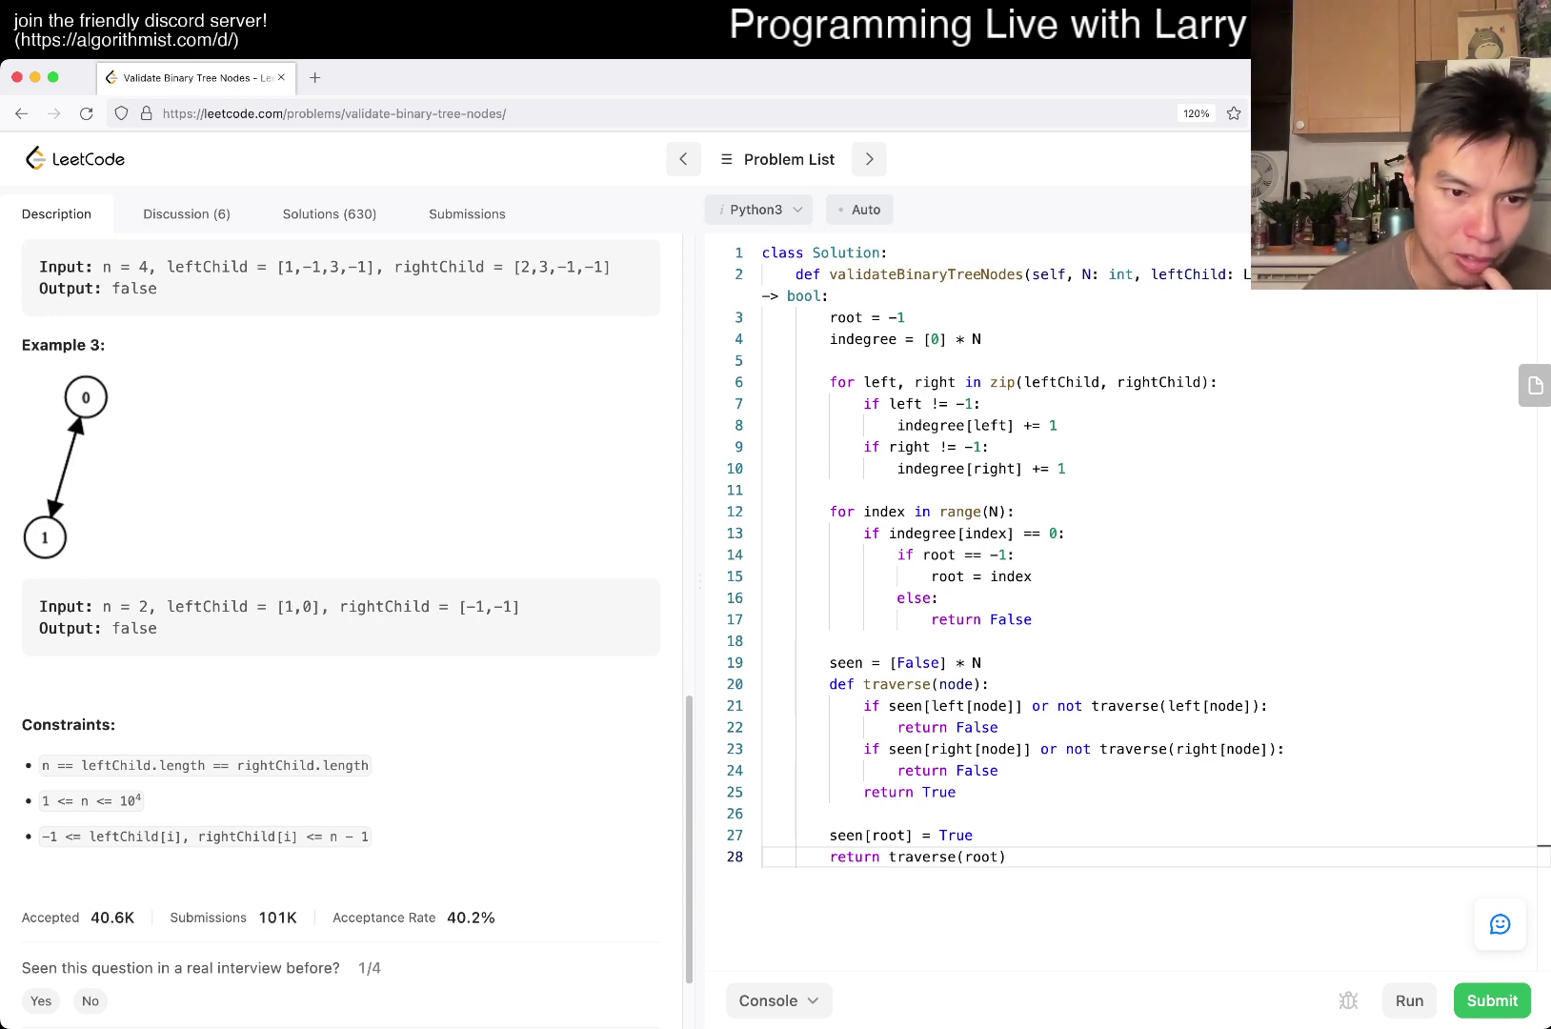
pyautogui.scroll(5, 340, 545)
pyautogui.scroll(5, 339, 545)
pyautogui.scroll(3, 340, 545)
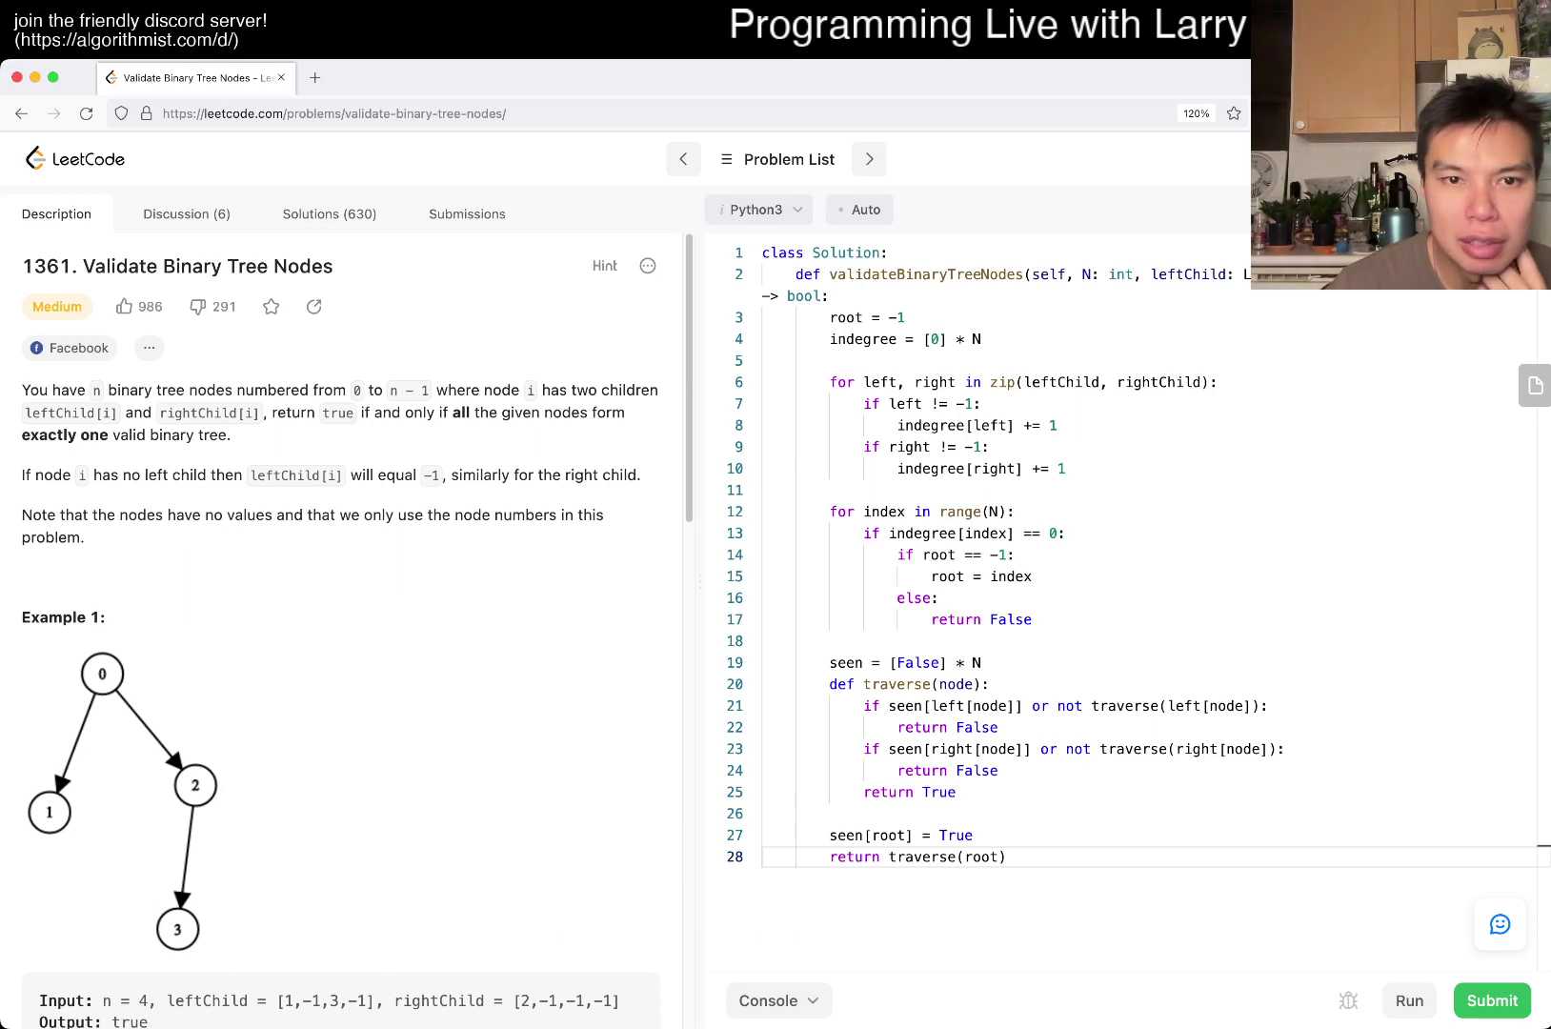
# Step: Append 'and all(seen)' to the return line and run the code, getting a TypeError
pyautogui.moveTo(405, 411); pyautogui.dragTo(510, 412)
pyautogui.click(557, 412)
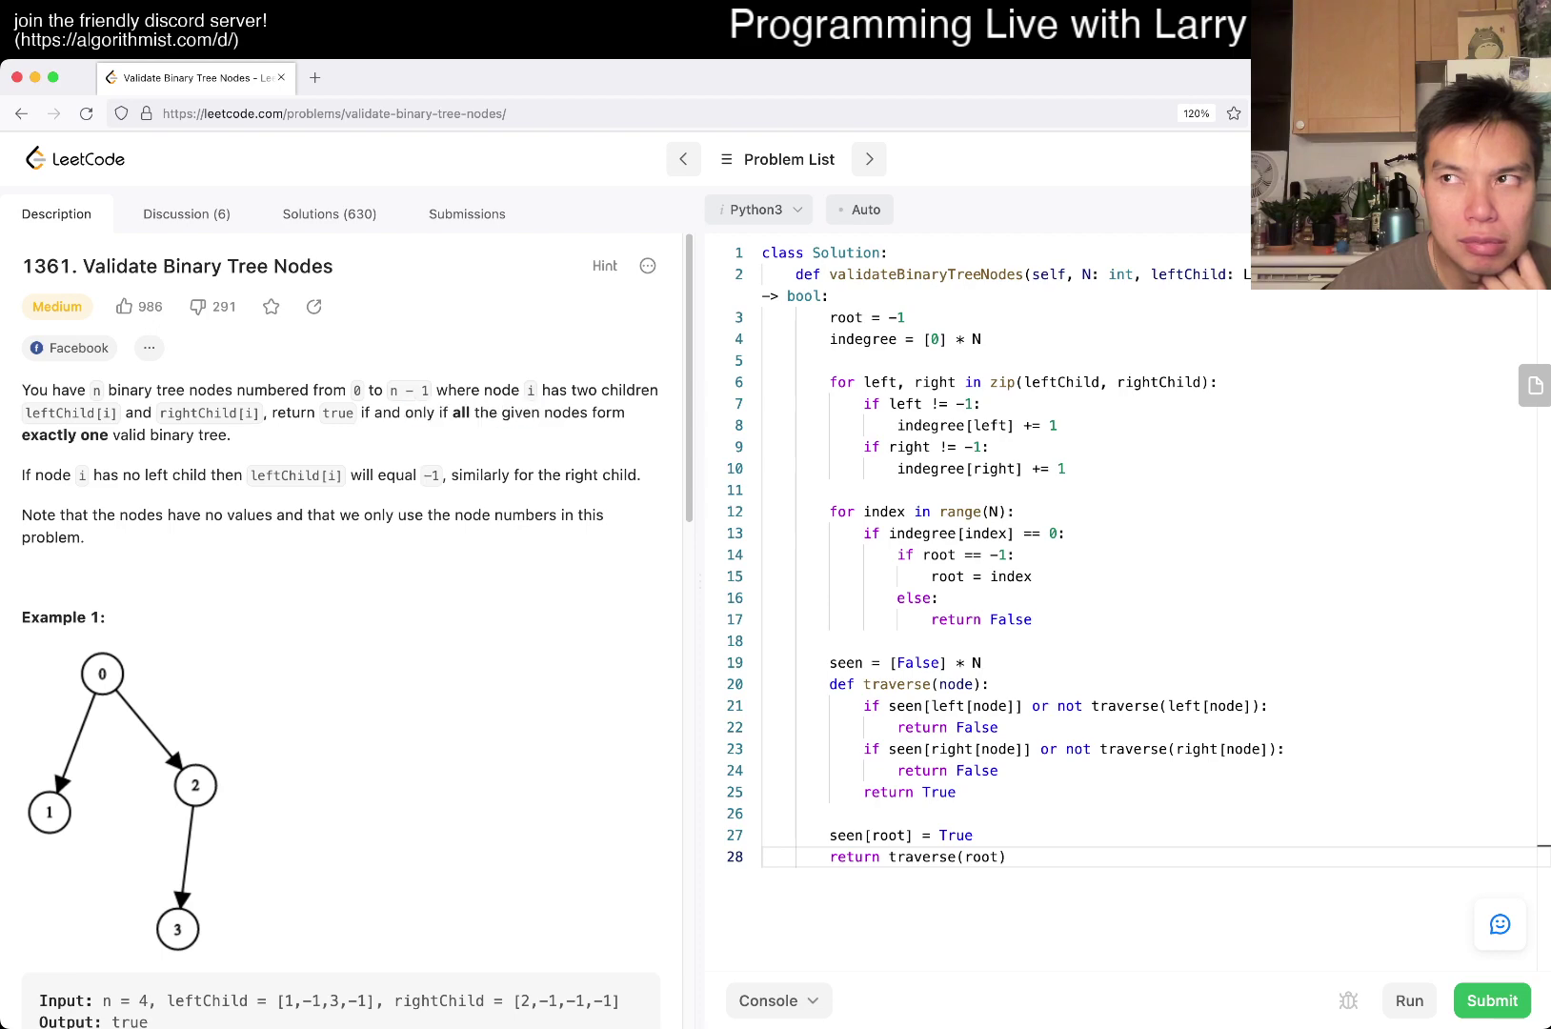
pyautogui.scroll(-10, 340, 605)
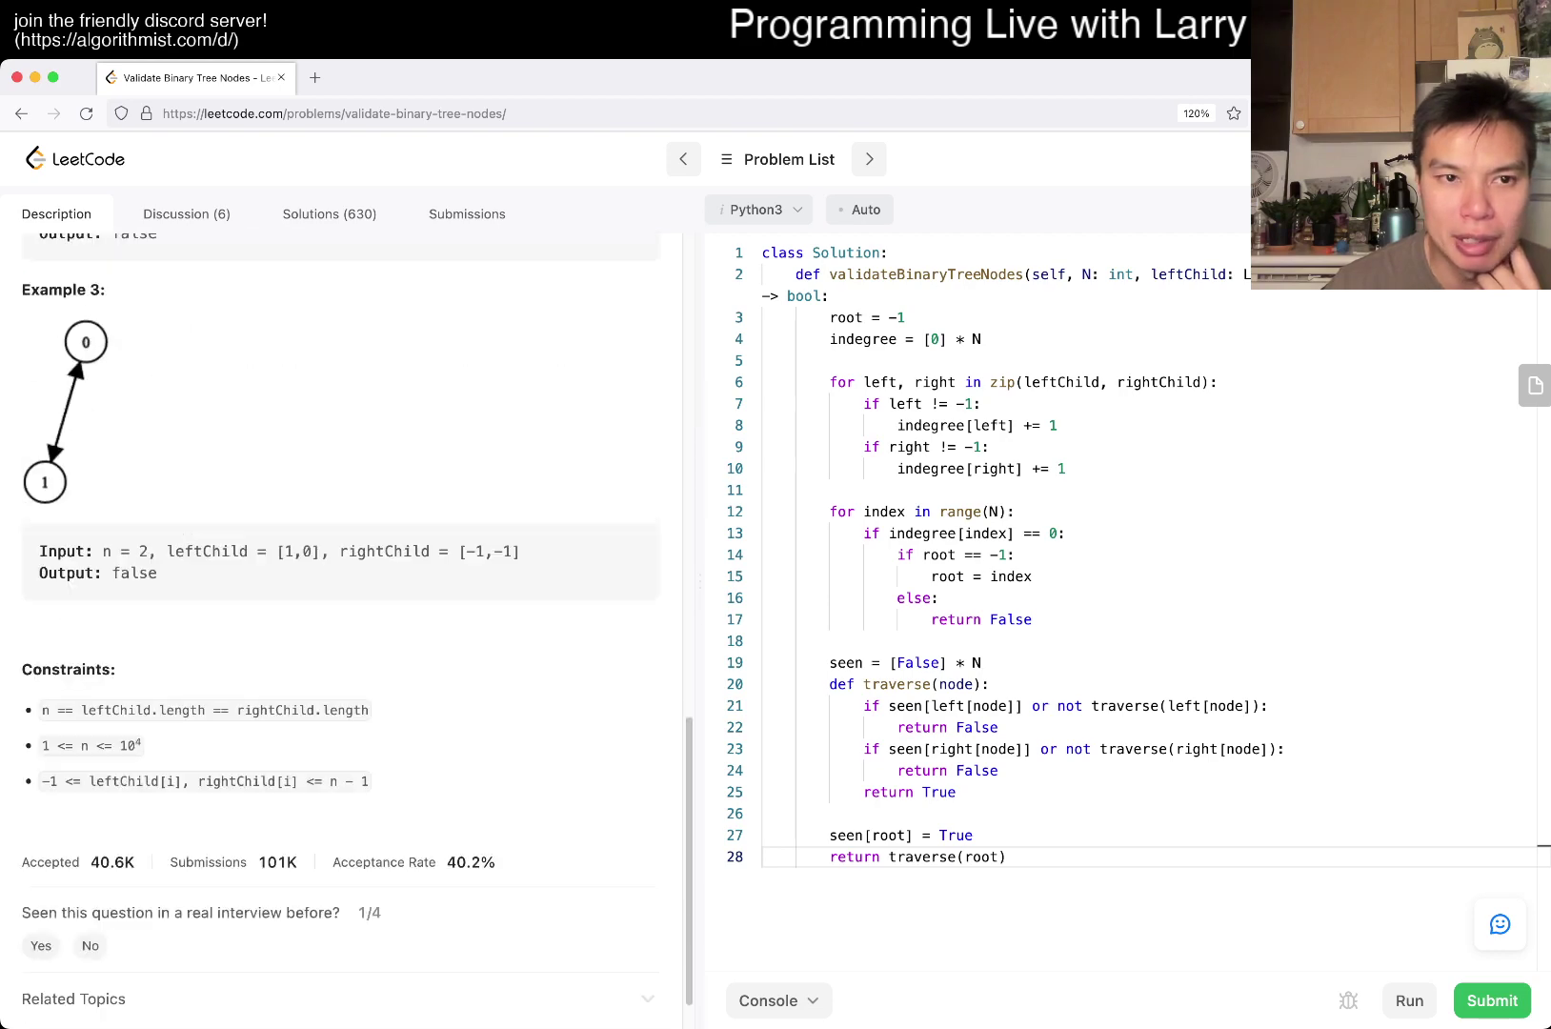
pyautogui.scroll(10, 339, 605)
pyautogui.scroll(-5, 339, 605)
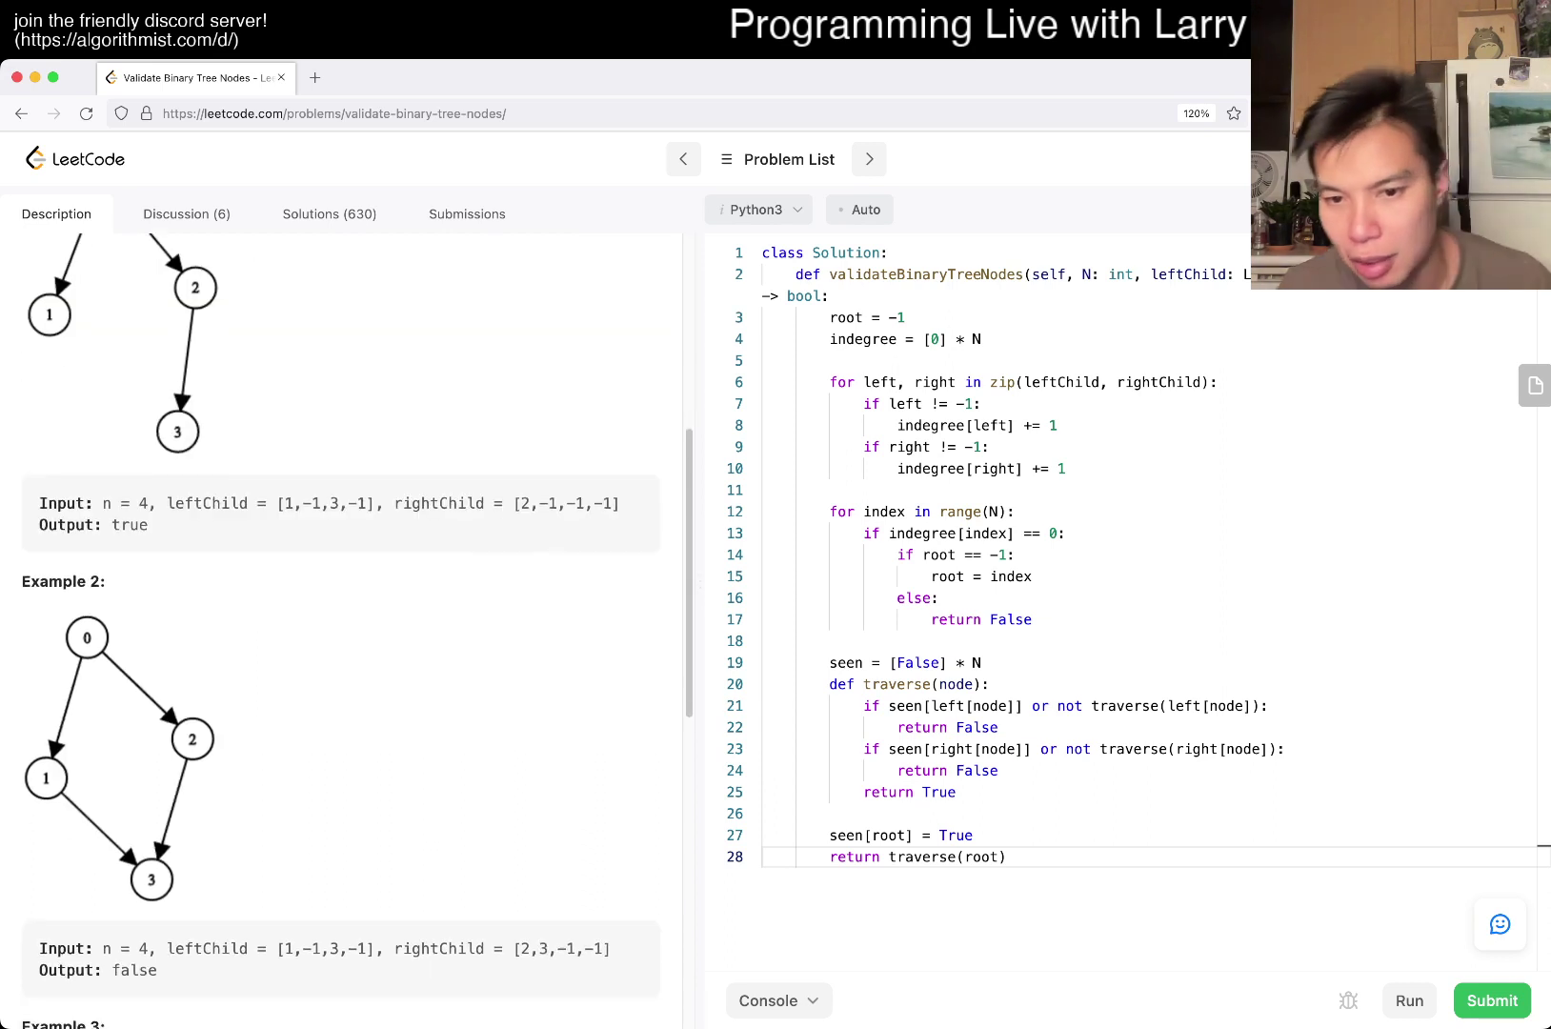
pyautogui.click(1091, 858)
pyautogui.write('and all(seen')
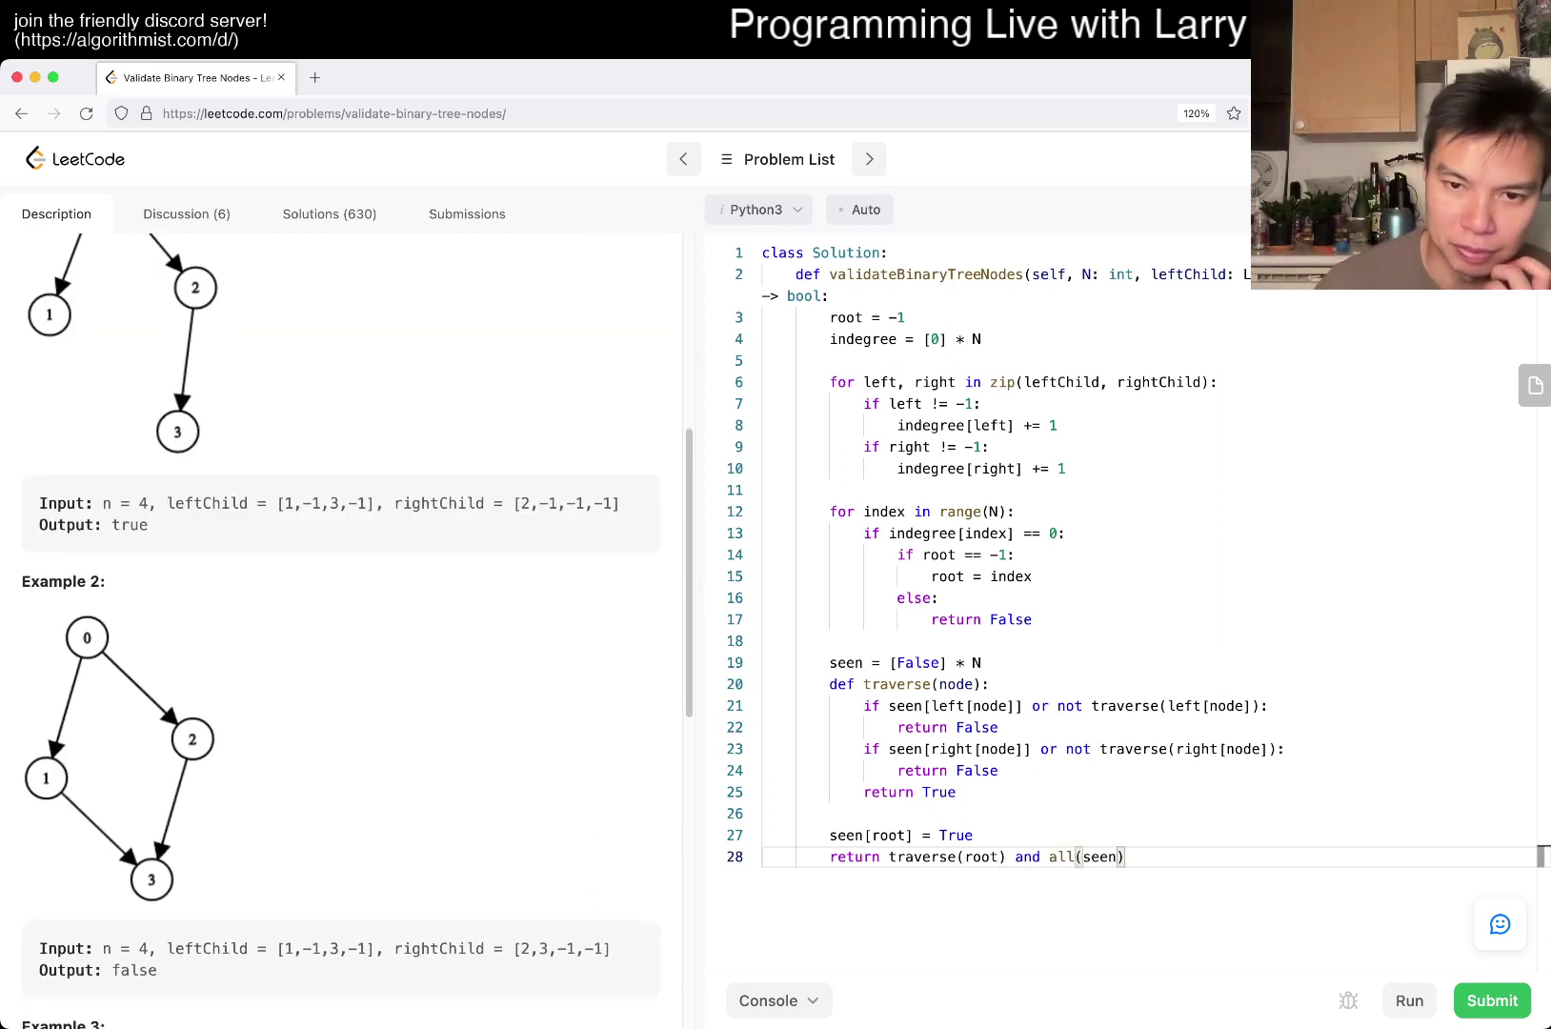
pyautogui.hotkey('ctrl', "'")
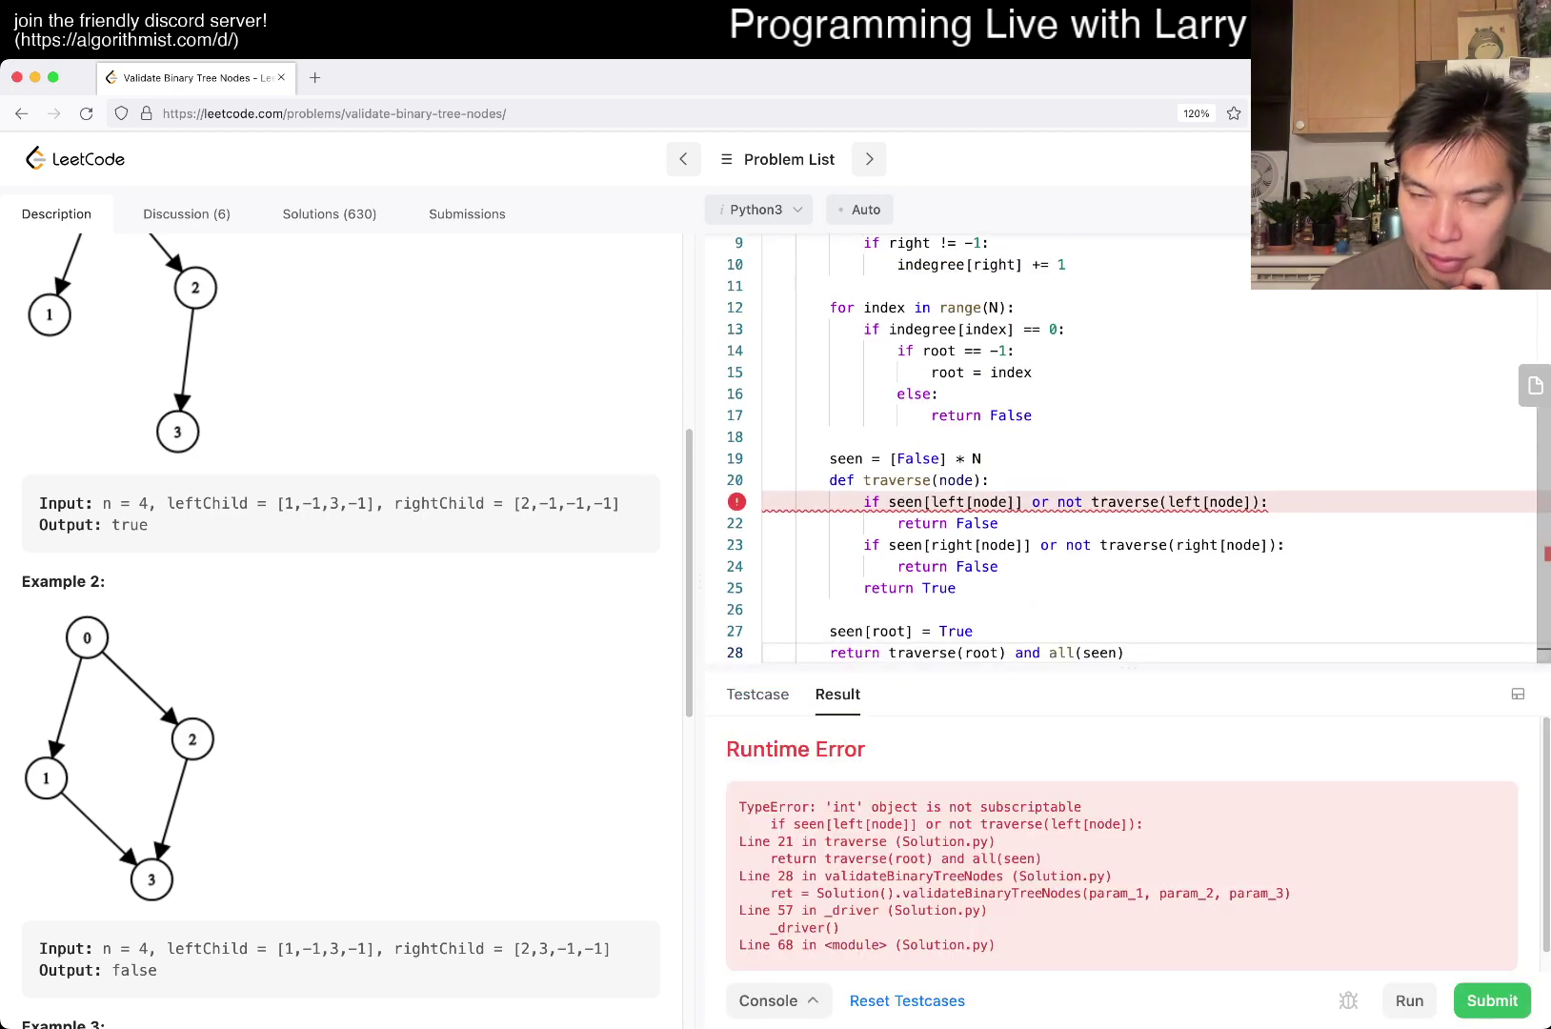
# Step: Rename the left and right lookups to leftChild and rightChild, then run the examples
pyautogui.doubleClick(949, 502)
pyautogui.scroll(8, 1091, 484)
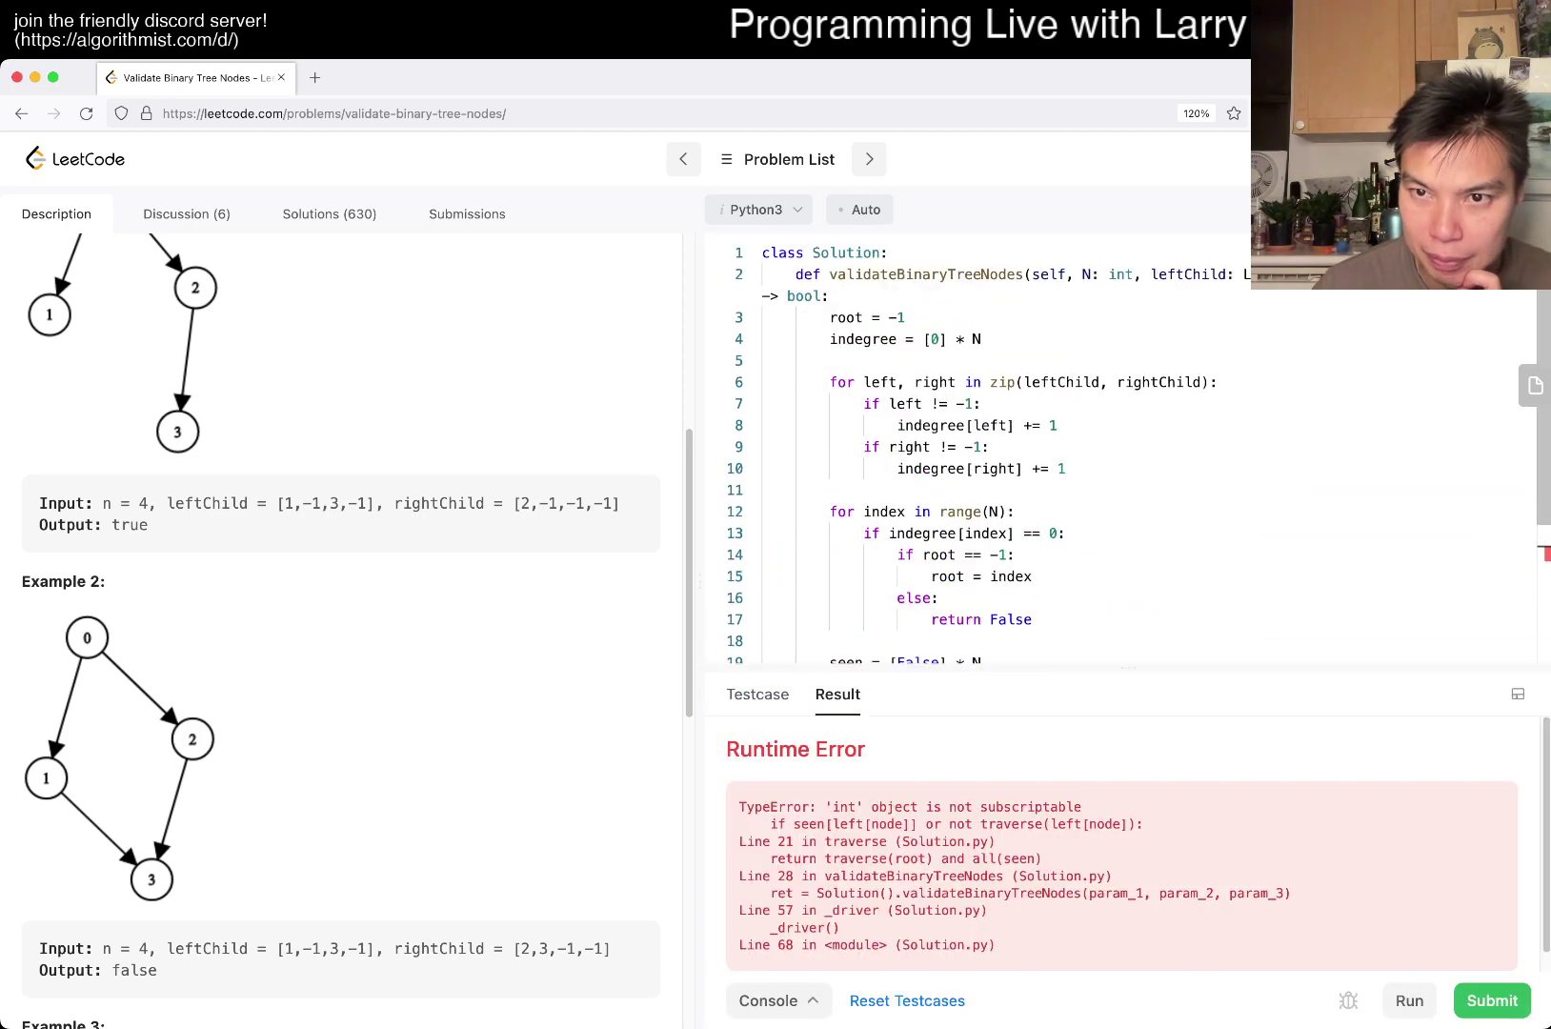
pyautogui.scroll(-6, 1091, 484)
pyautogui.scroll(6, 1091, 484)
pyautogui.doubleClick(1187, 274)
pyautogui.press('super+c')
pyautogui.scroll(-6, 1091, 484)
pyautogui.doubleClick(946, 501)
pyautogui.press('super+v')
pyautogui.doubleClick(1182, 501)
pyautogui.press('super+v')
pyautogui.click(973, 545)
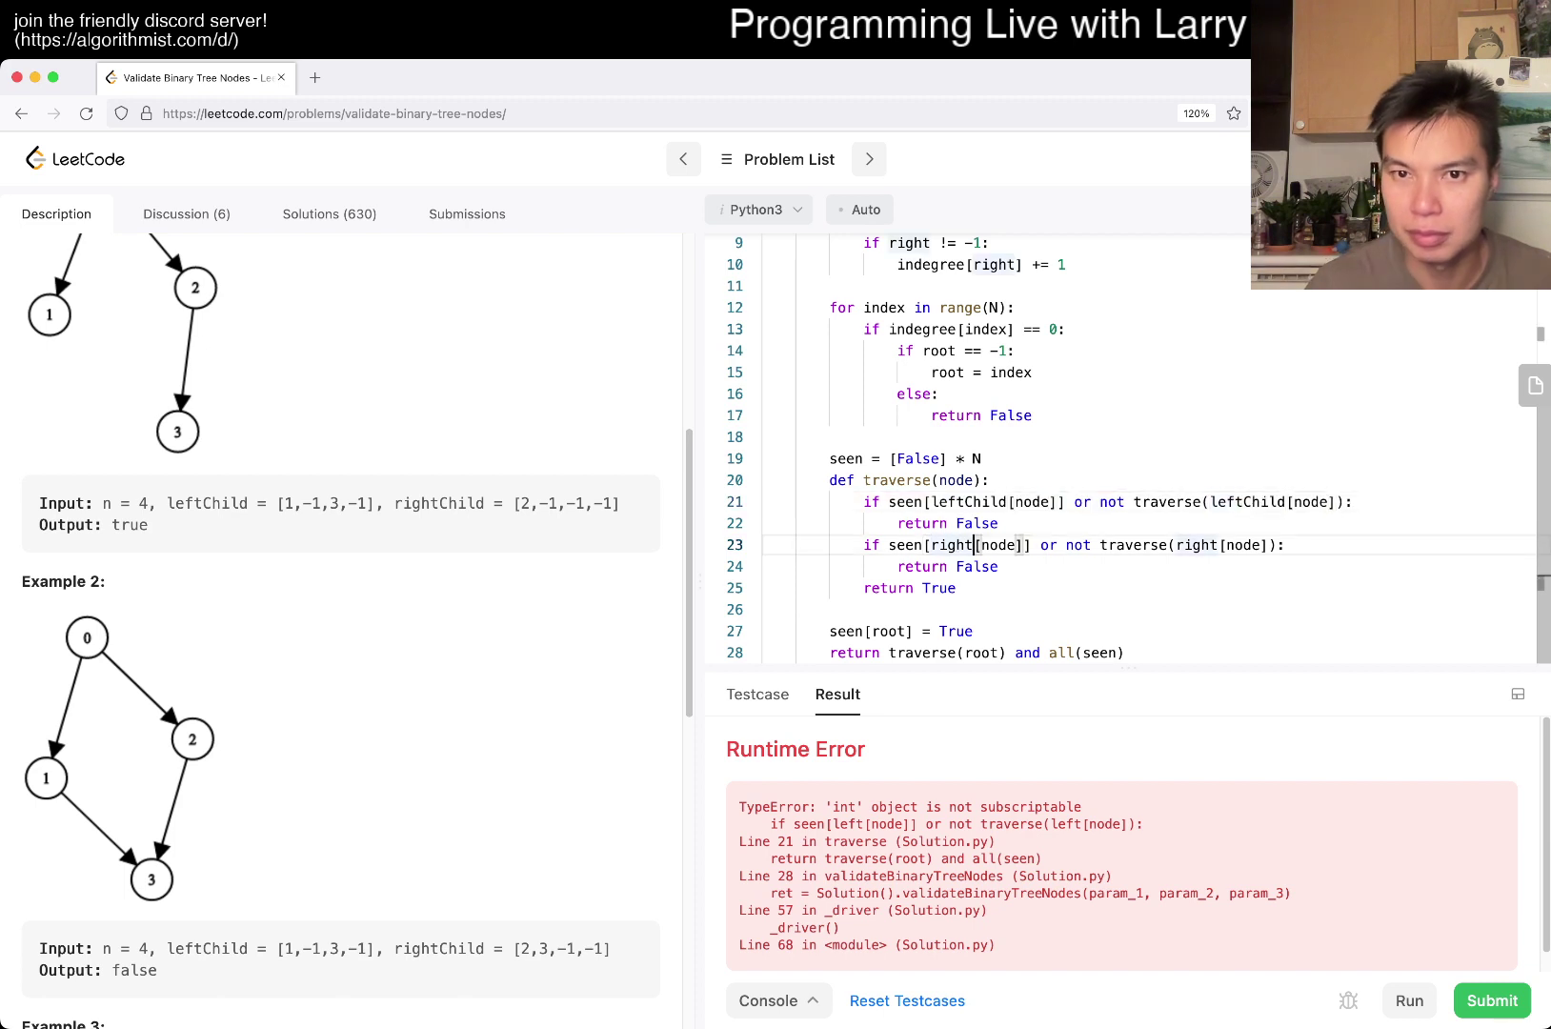
pyautogui.write('Child')
pyautogui.press('End')
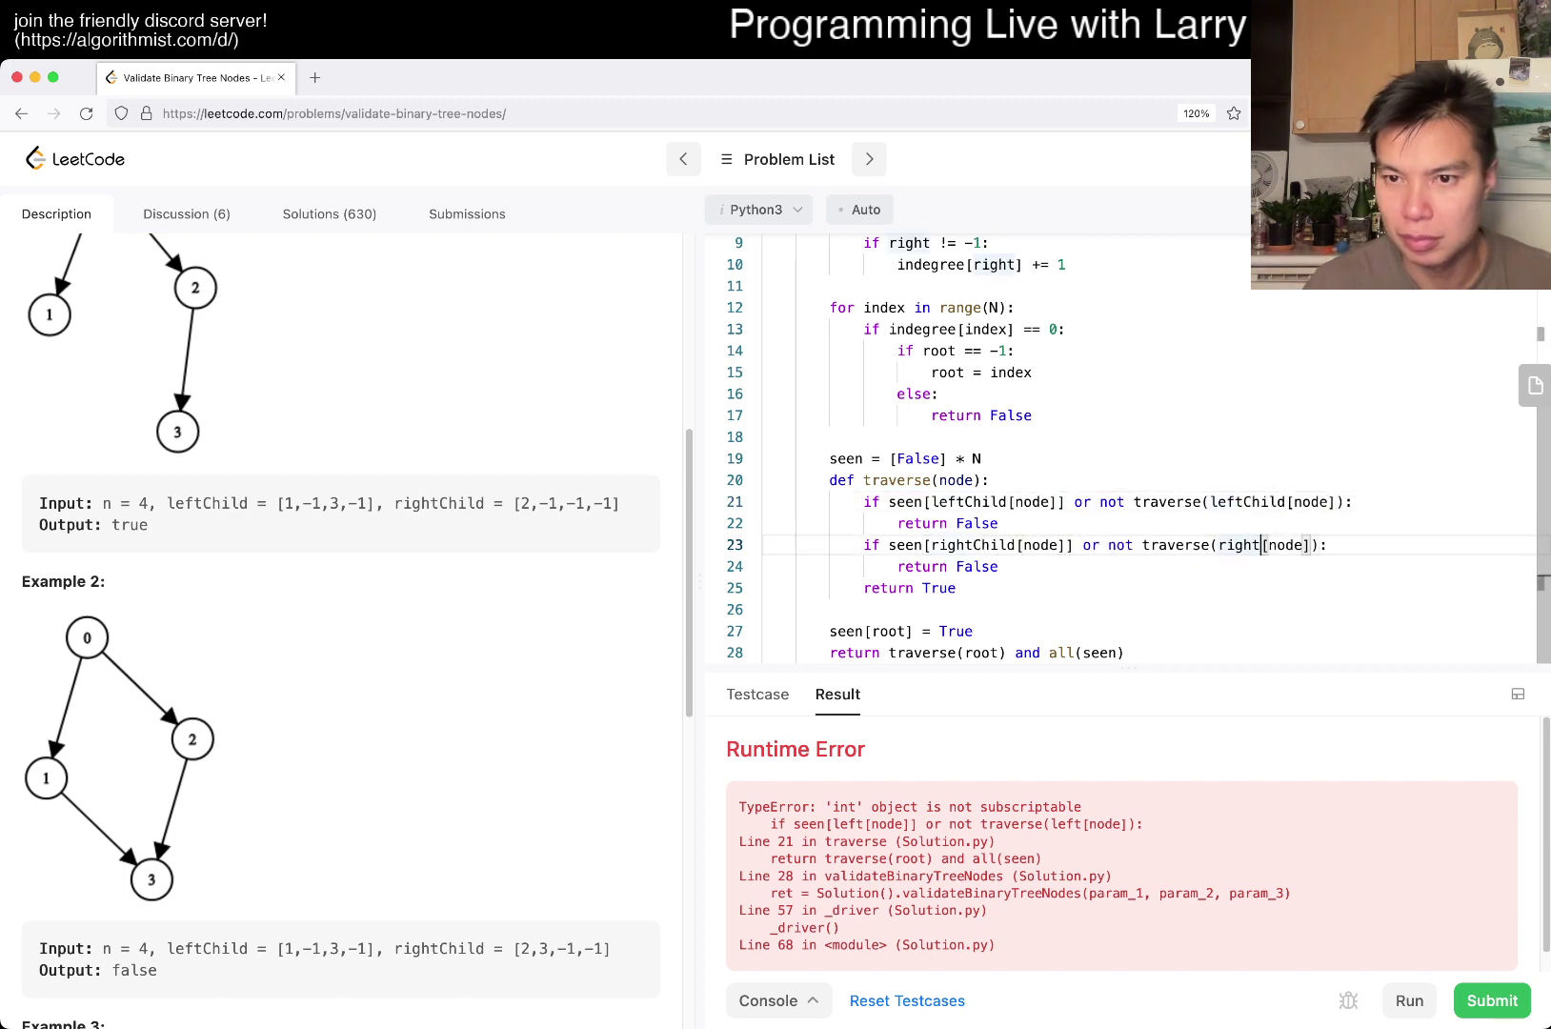
pyautogui.write('Child')
pyautogui.press('super+Return')
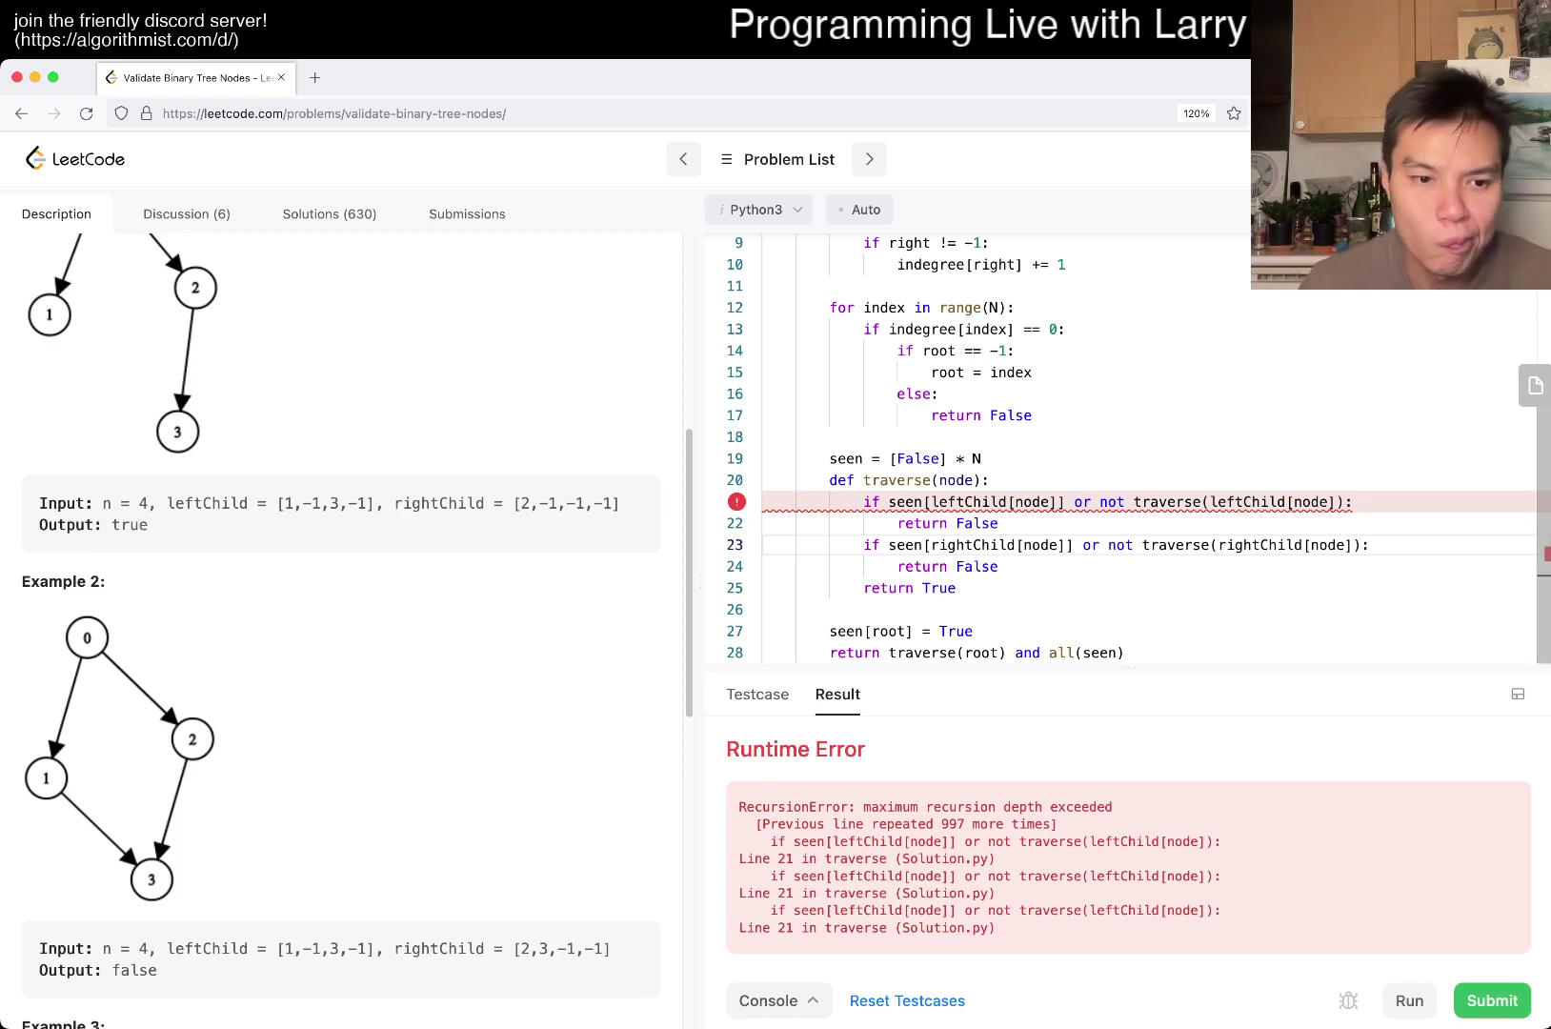
pyautogui.scroll(-8, 339, 605)
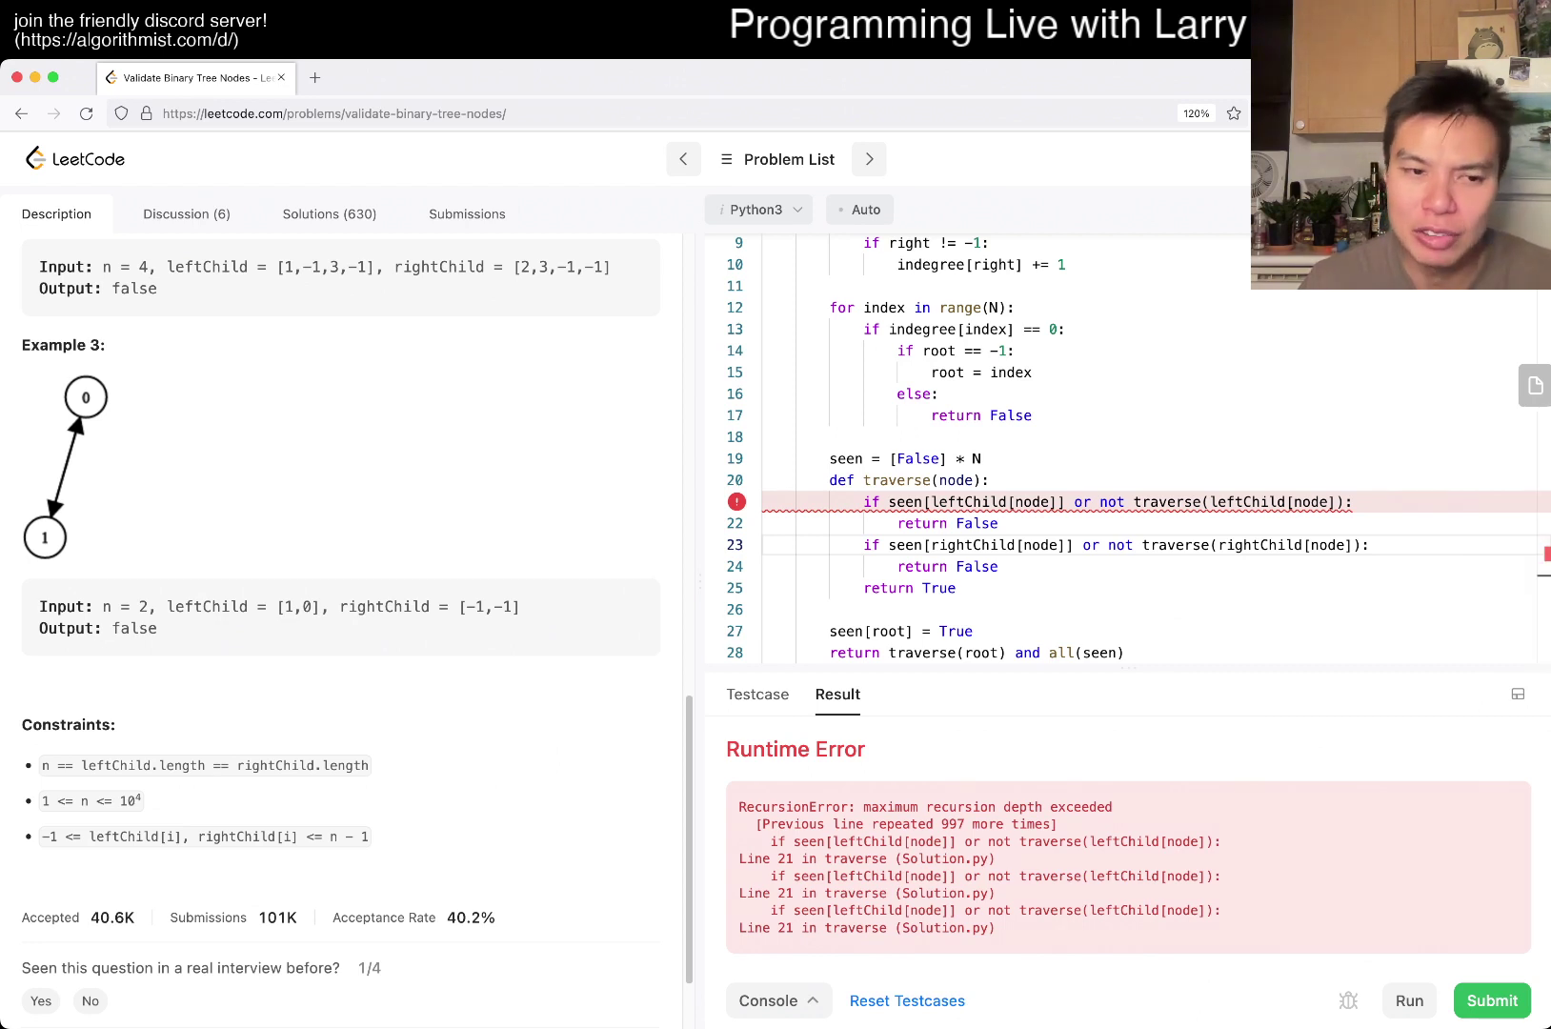
# Step: Mark seen[node] = True at the top of traverse, delete seen[root] = True, and rerun
pyautogui.moveTo(142, 800); pyautogui.dragTo(57, 801)
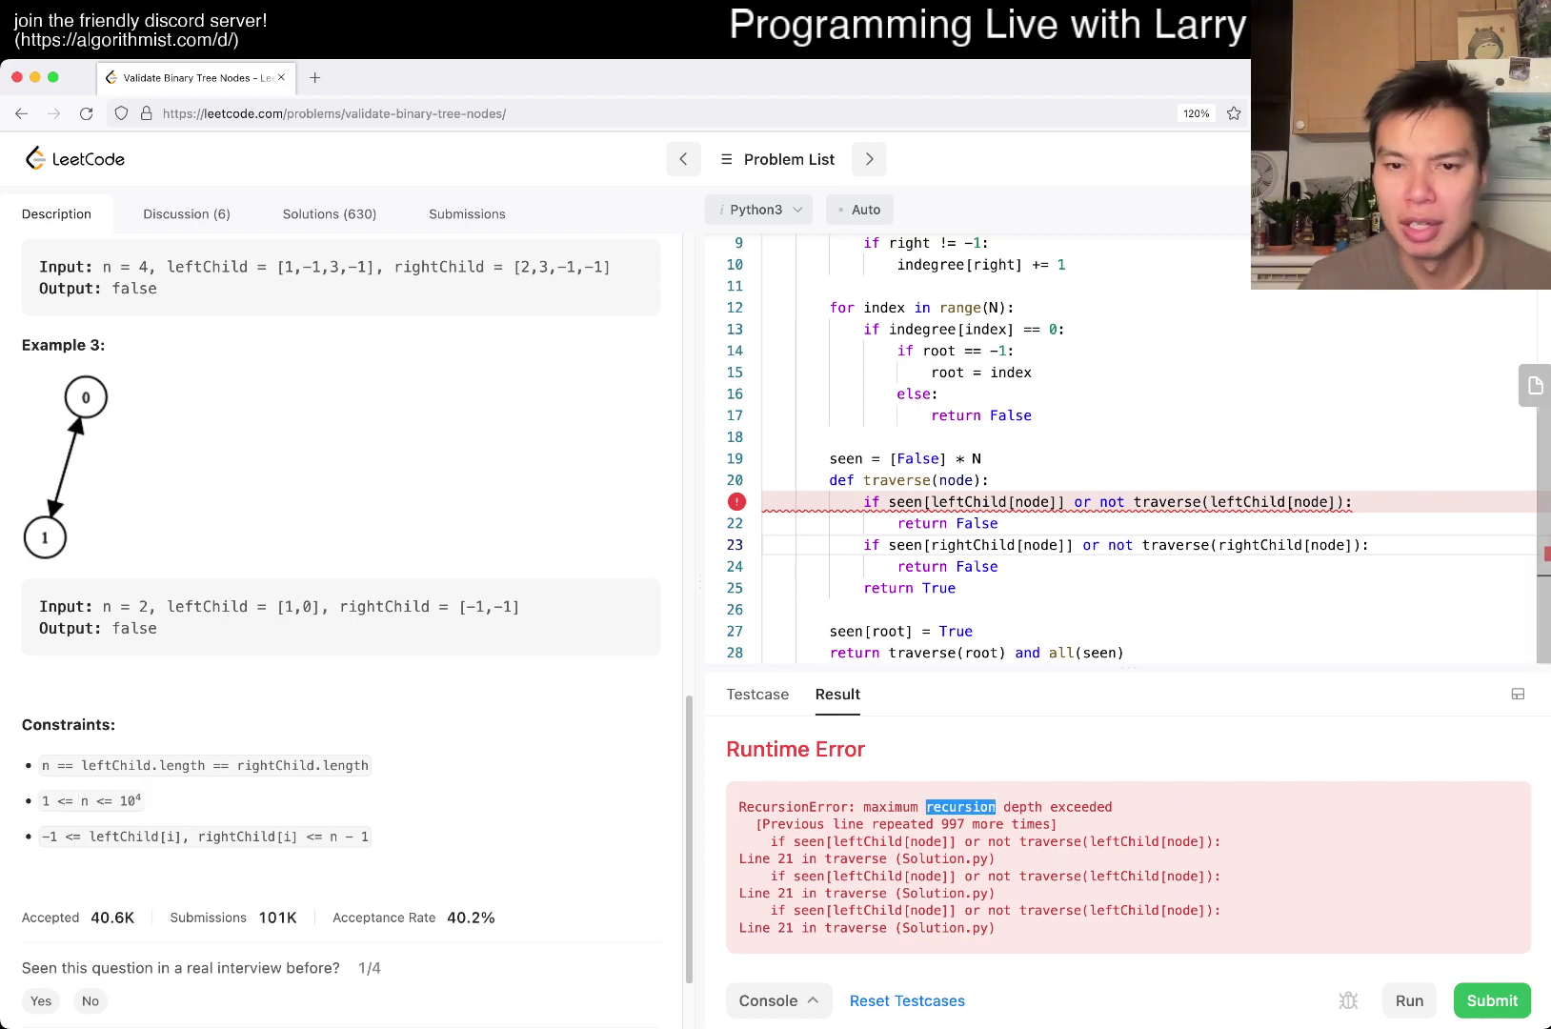
pyautogui.click(1006, 565)
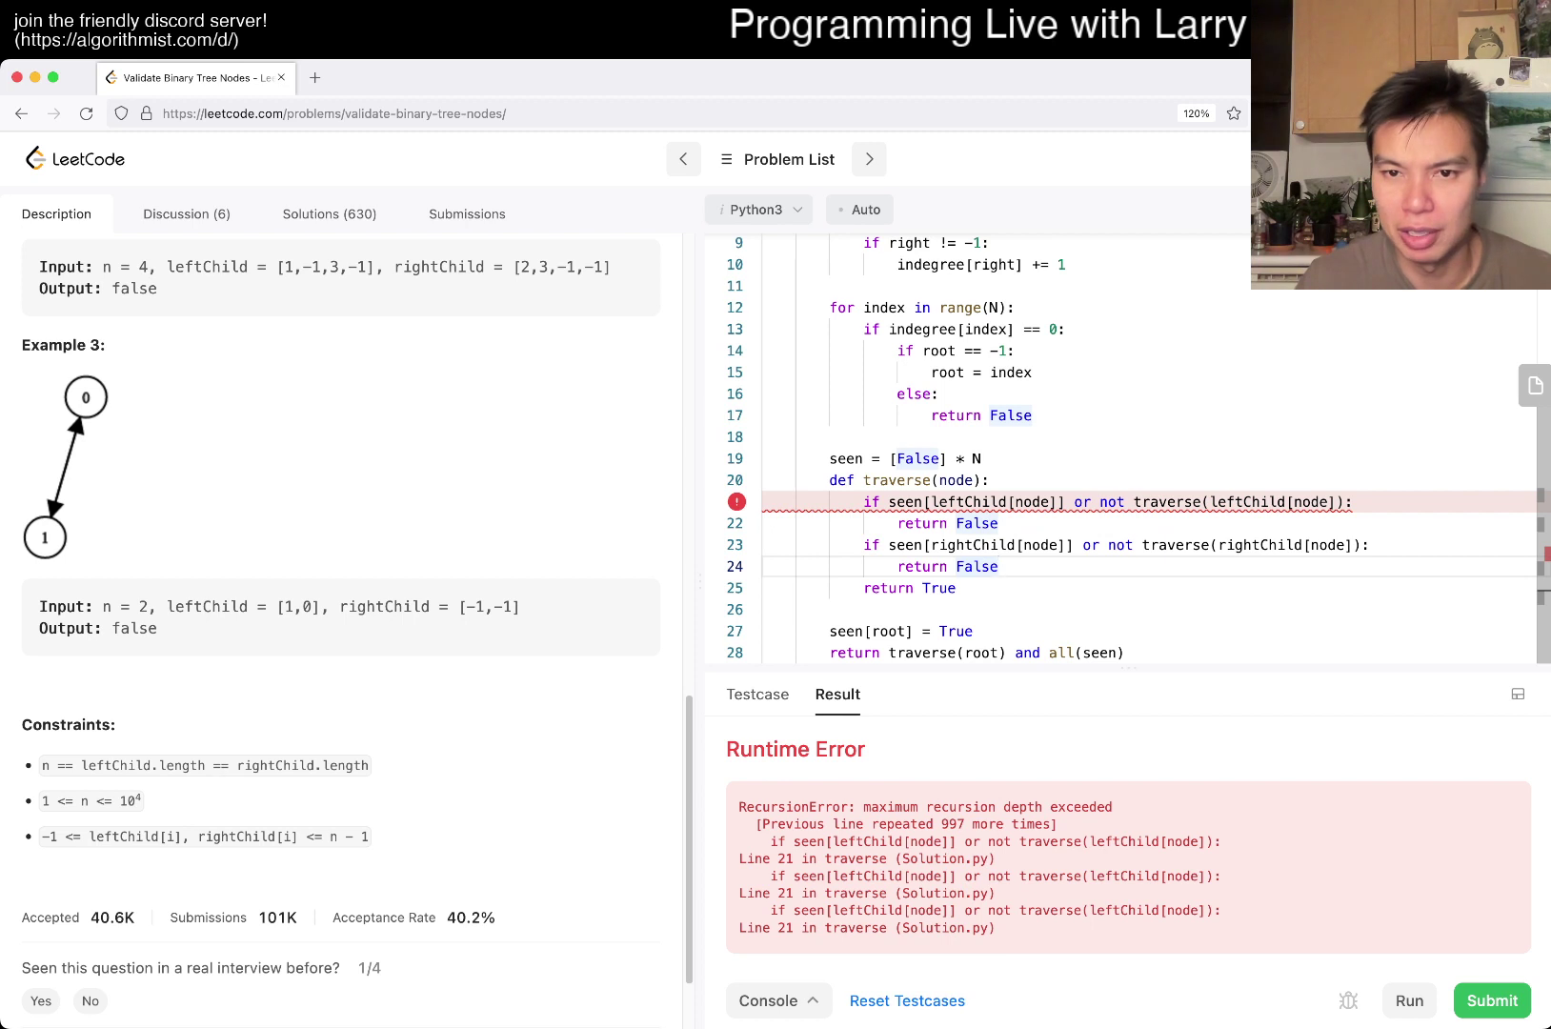
pyautogui.press('Up')
pyautogui.press('Up')
pyautogui.press('Up')
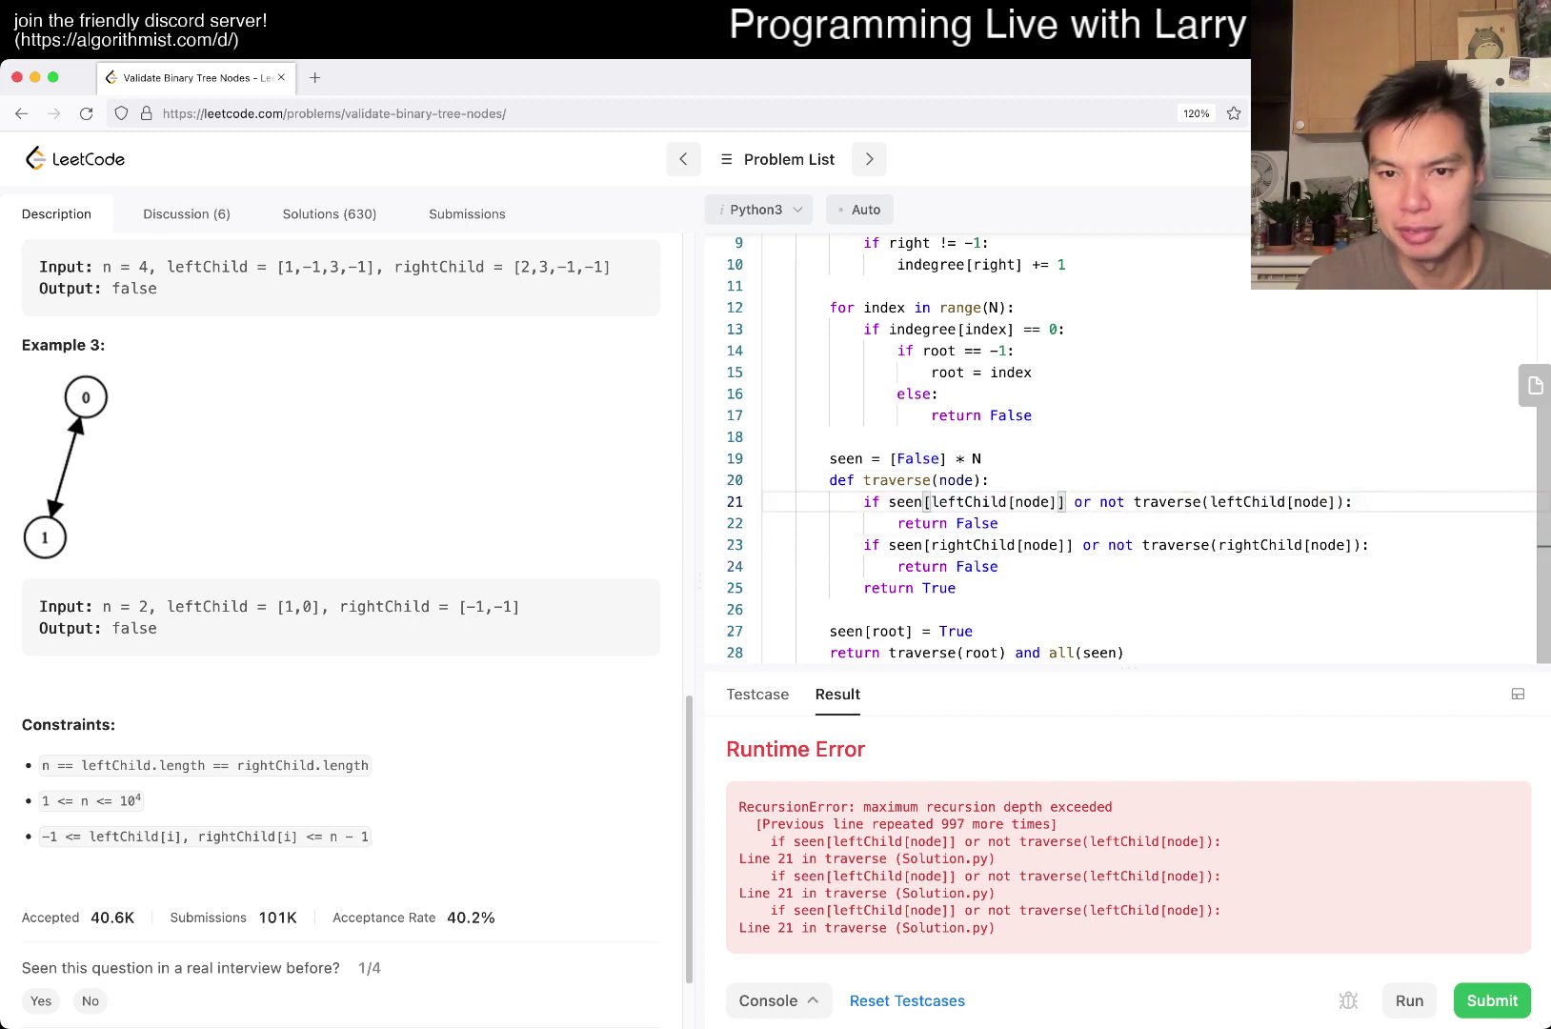
pyautogui.hotkey('ctrl', 'shift', 'Return')
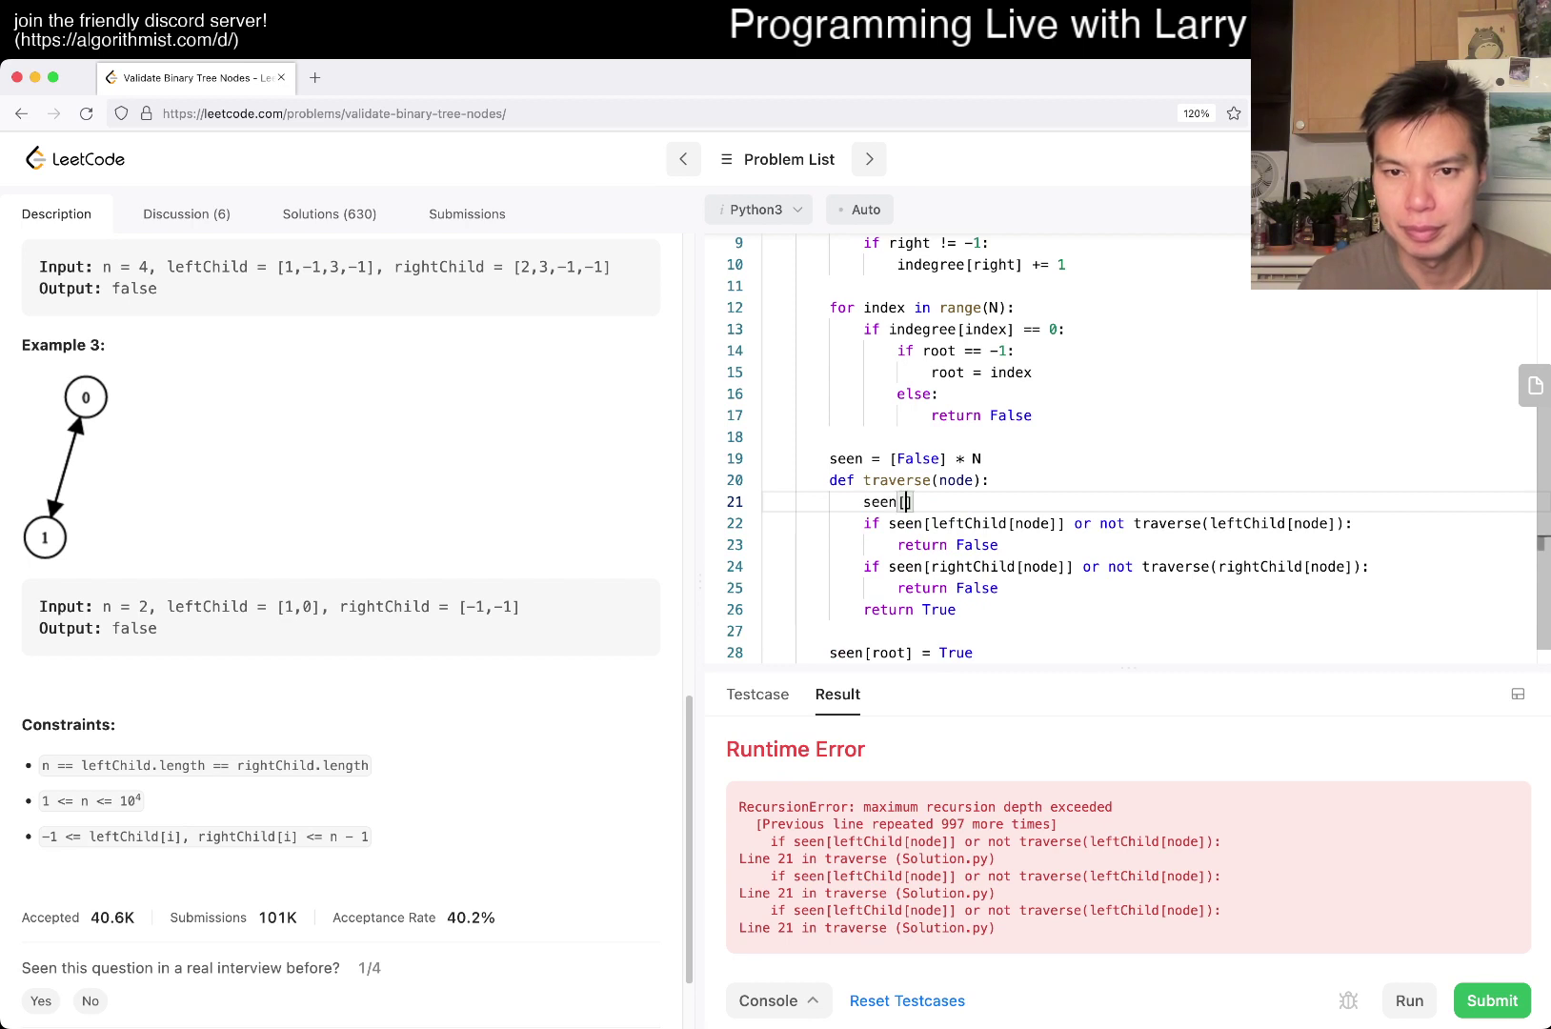
pyautogui.write('e] = True')
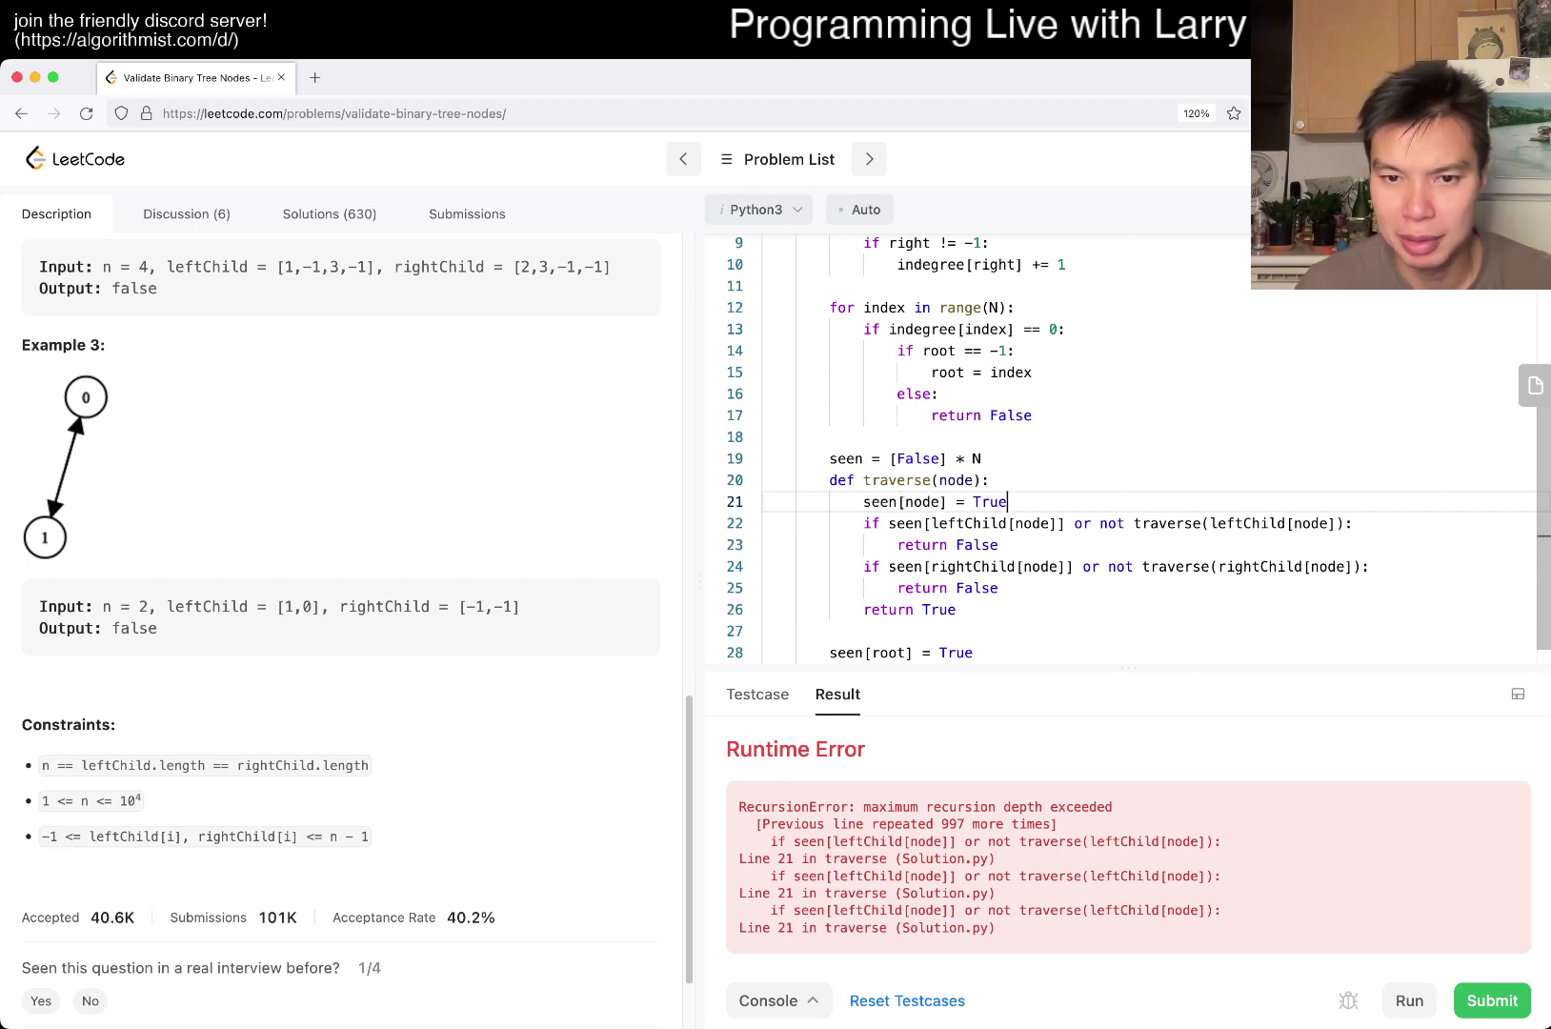
pyautogui.press('Down')
pyautogui.press('Down')
pyautogui.press('Down')
pyautogui.hotkey('shift', 'Down')
pyautogui.press('BackSpace')
pyautogui.hotkey('ctrl', "'")
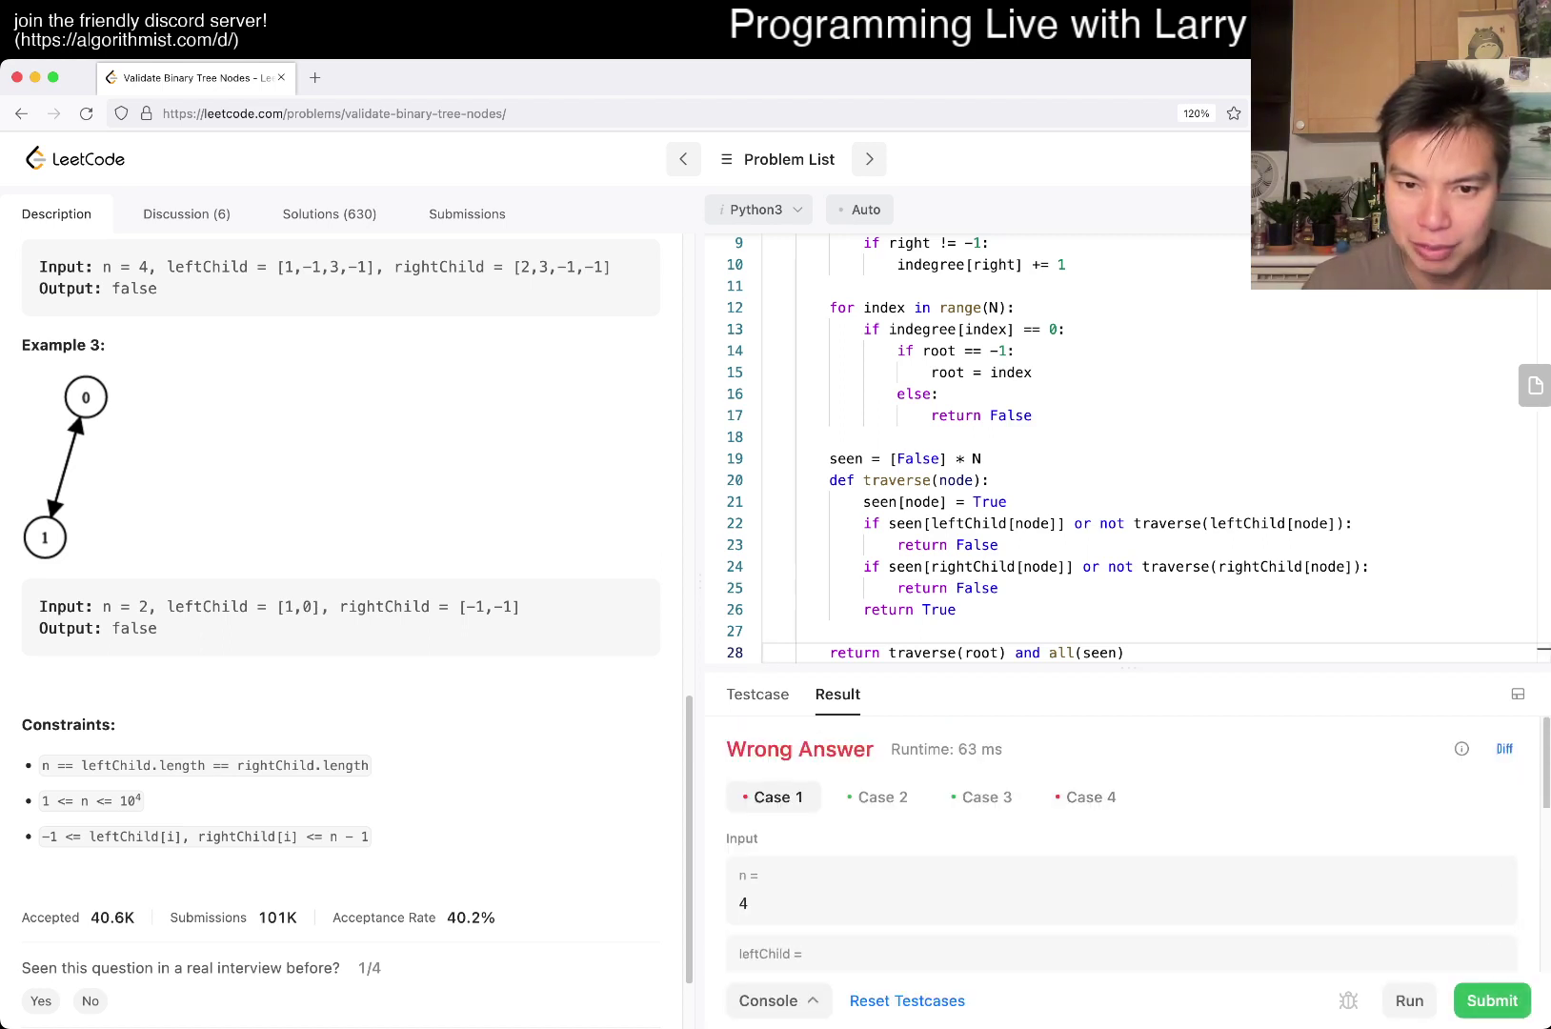
pyautogui.scroll(-5, 1121, 872)
pyautogui.scroll(3, 1120, 872)
pyautogui.scroll(5, 340, 545)
pyautogui.scroll(5, 340, 545)
pyautogui.scroll(-3, 340, 545)
pyautogui.scroll(-4, 1121, 847)
pyautogui.scroll(-2, 1121, 847)
pyautogui.scroll(3, 339, 545)
pyautogui.scroll(2, 339, 545)
pyautogui.scroll(5, 1120, 847)
pyautogui.scroll(-5, 1120, 847)
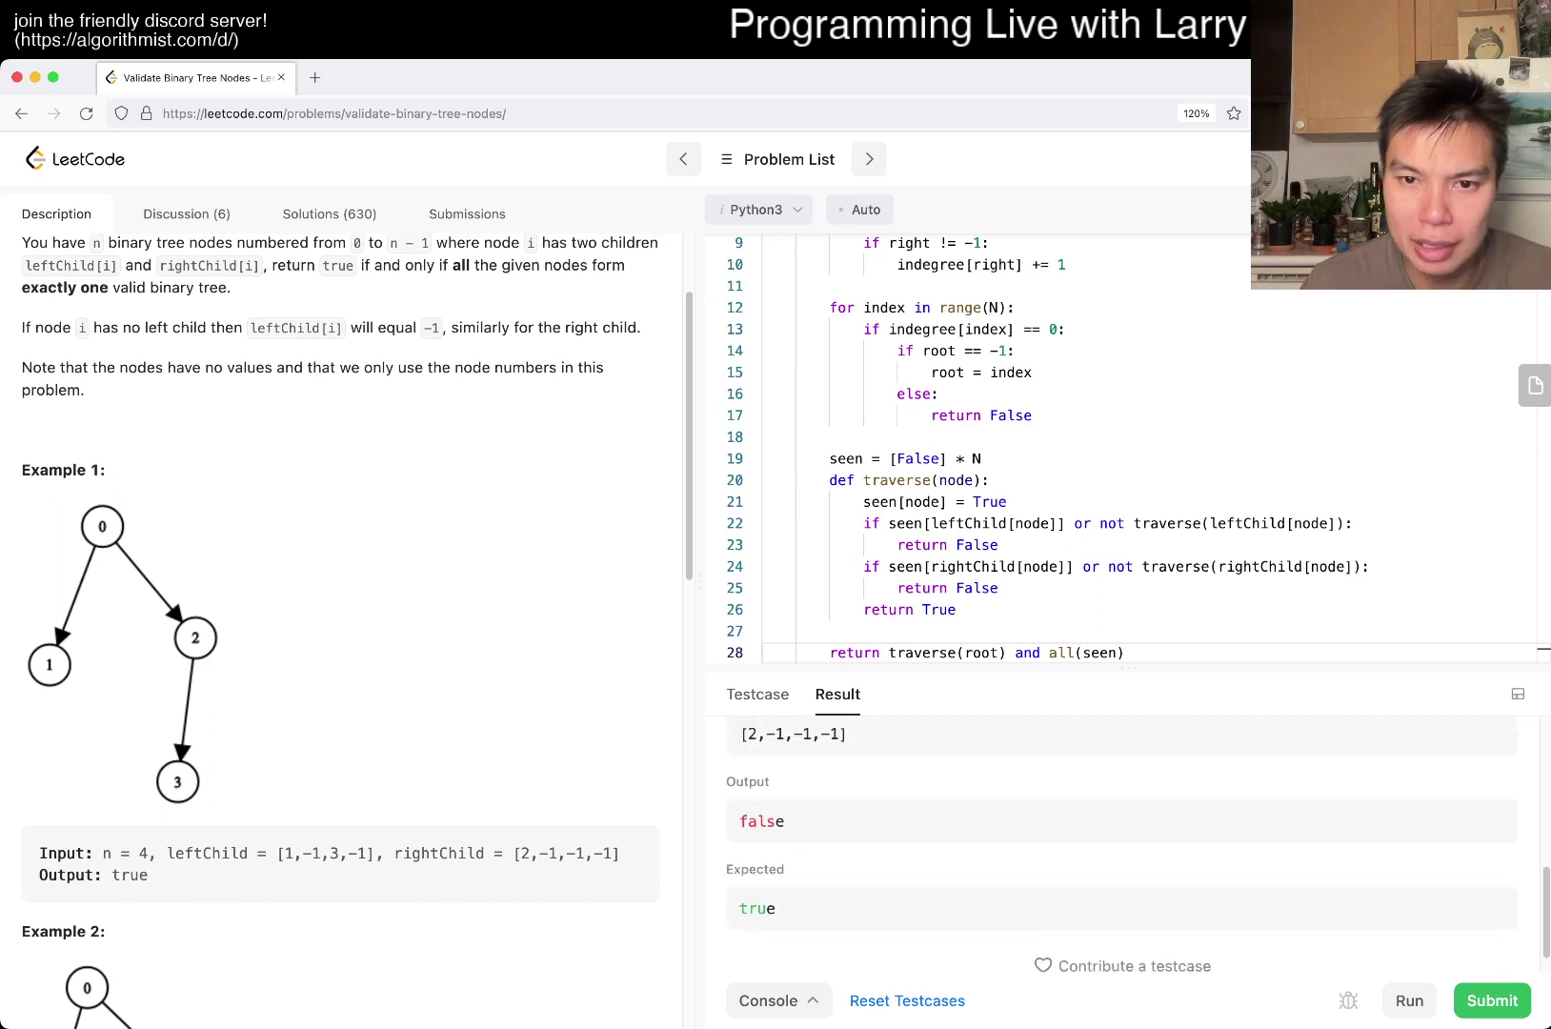
pyautogui.scroll(2, 1121, 847)
# Step: Guard the left-child condition with 'leftChild[node] != -1 and (...)'
pyautogui.click(931, 545)
pyautogui.press('End')
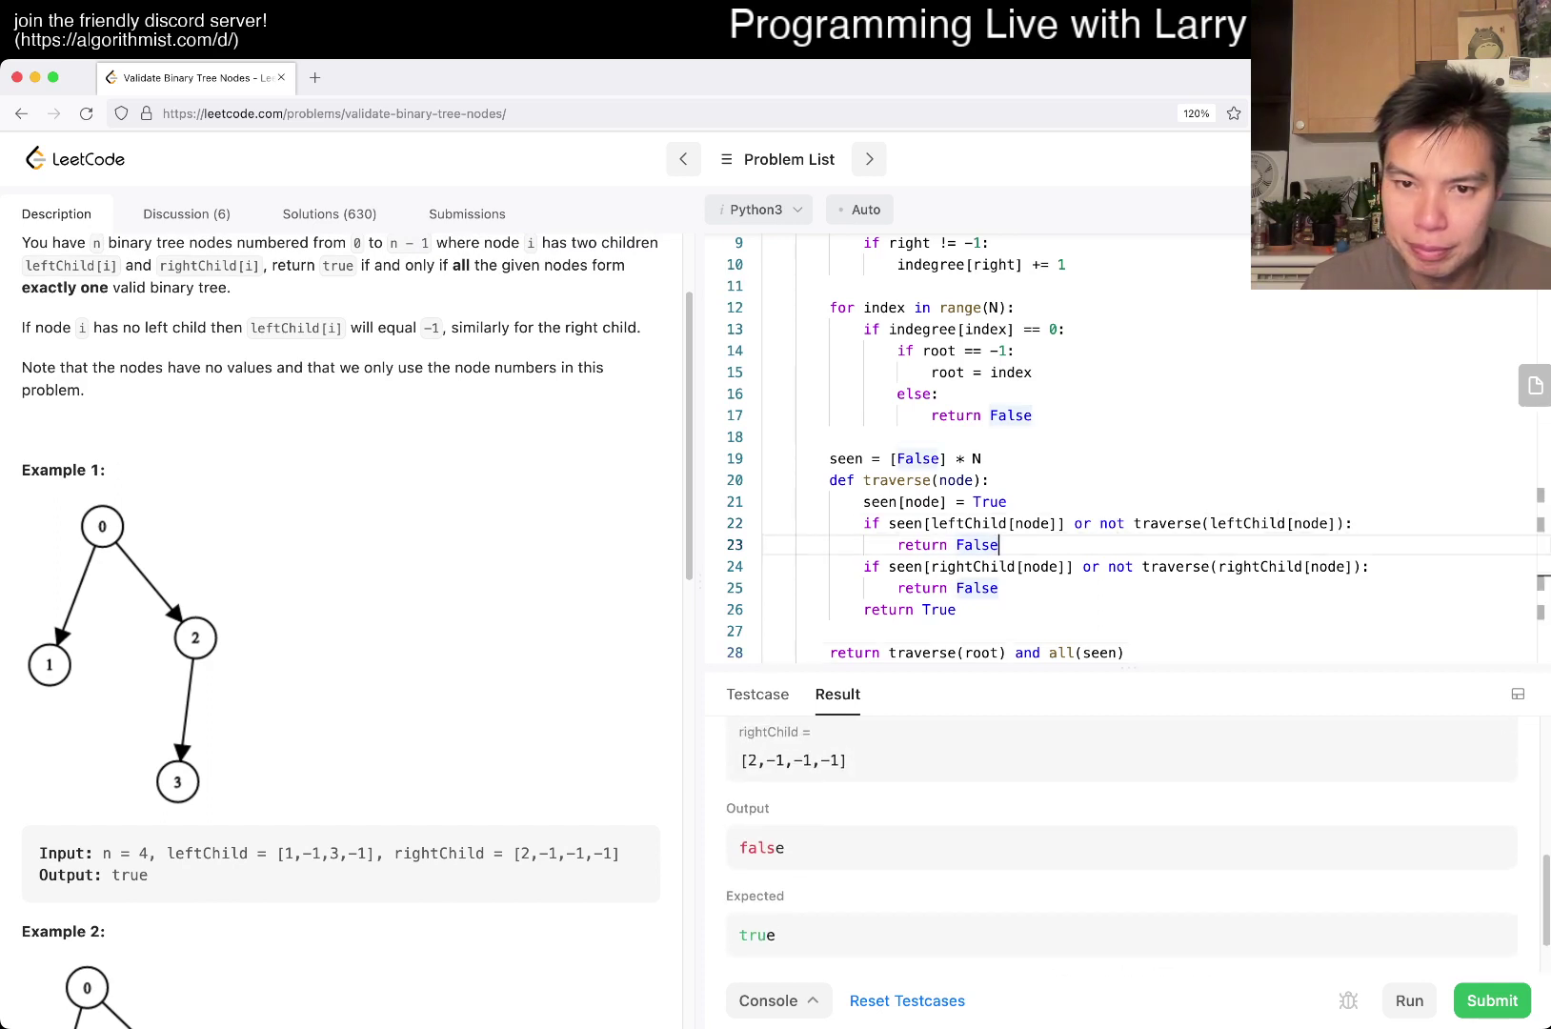
pyautogui.scroll(-1, 339, 605)
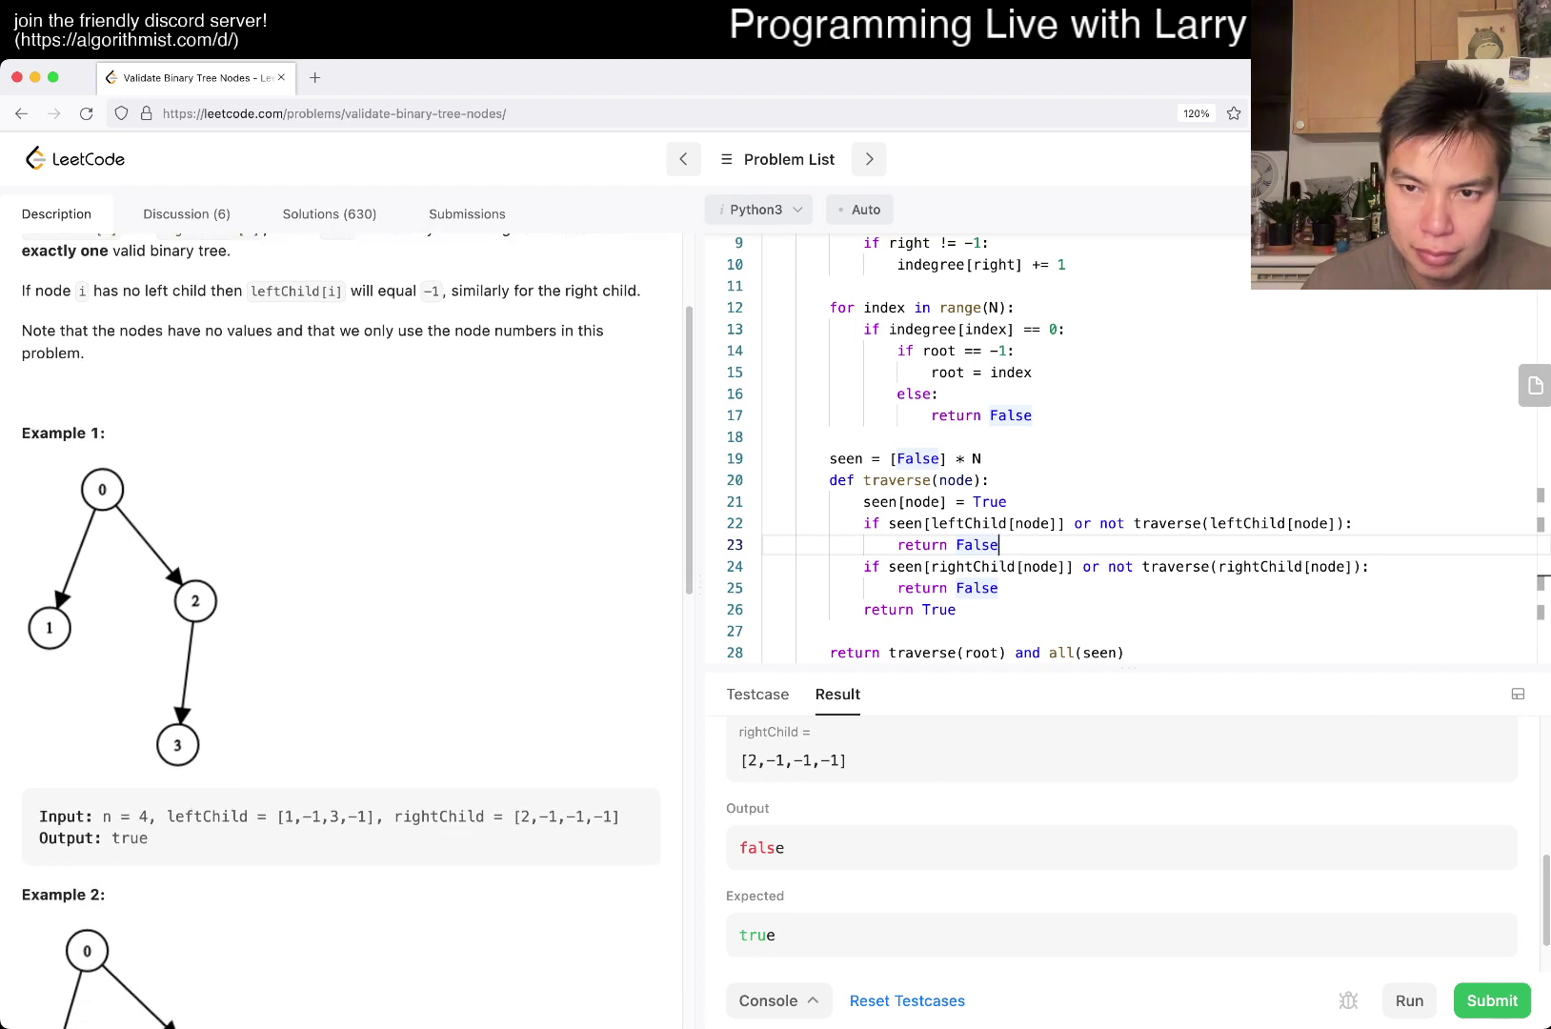
pyautogui.scroll(2, 1121, 836)
pyautogui.scroll(1, 339, 605)
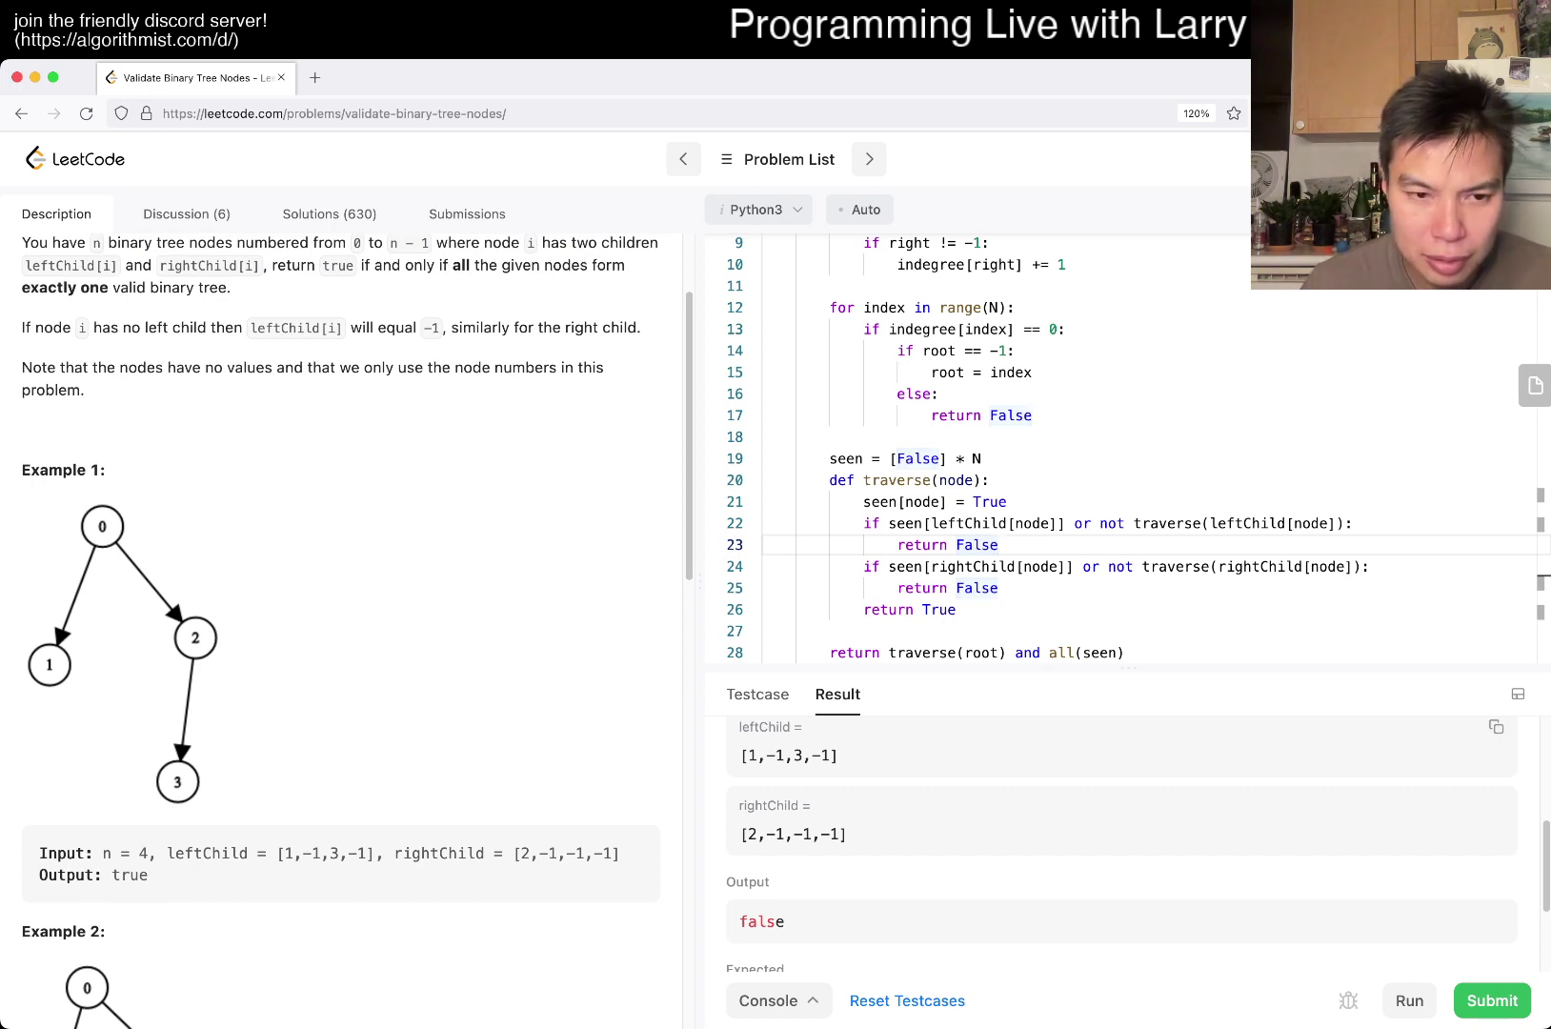
pyautogui.click(945, 567)
pyautogui.click(1008, 501)
pyautogui.scroll(2, 1127, 484)
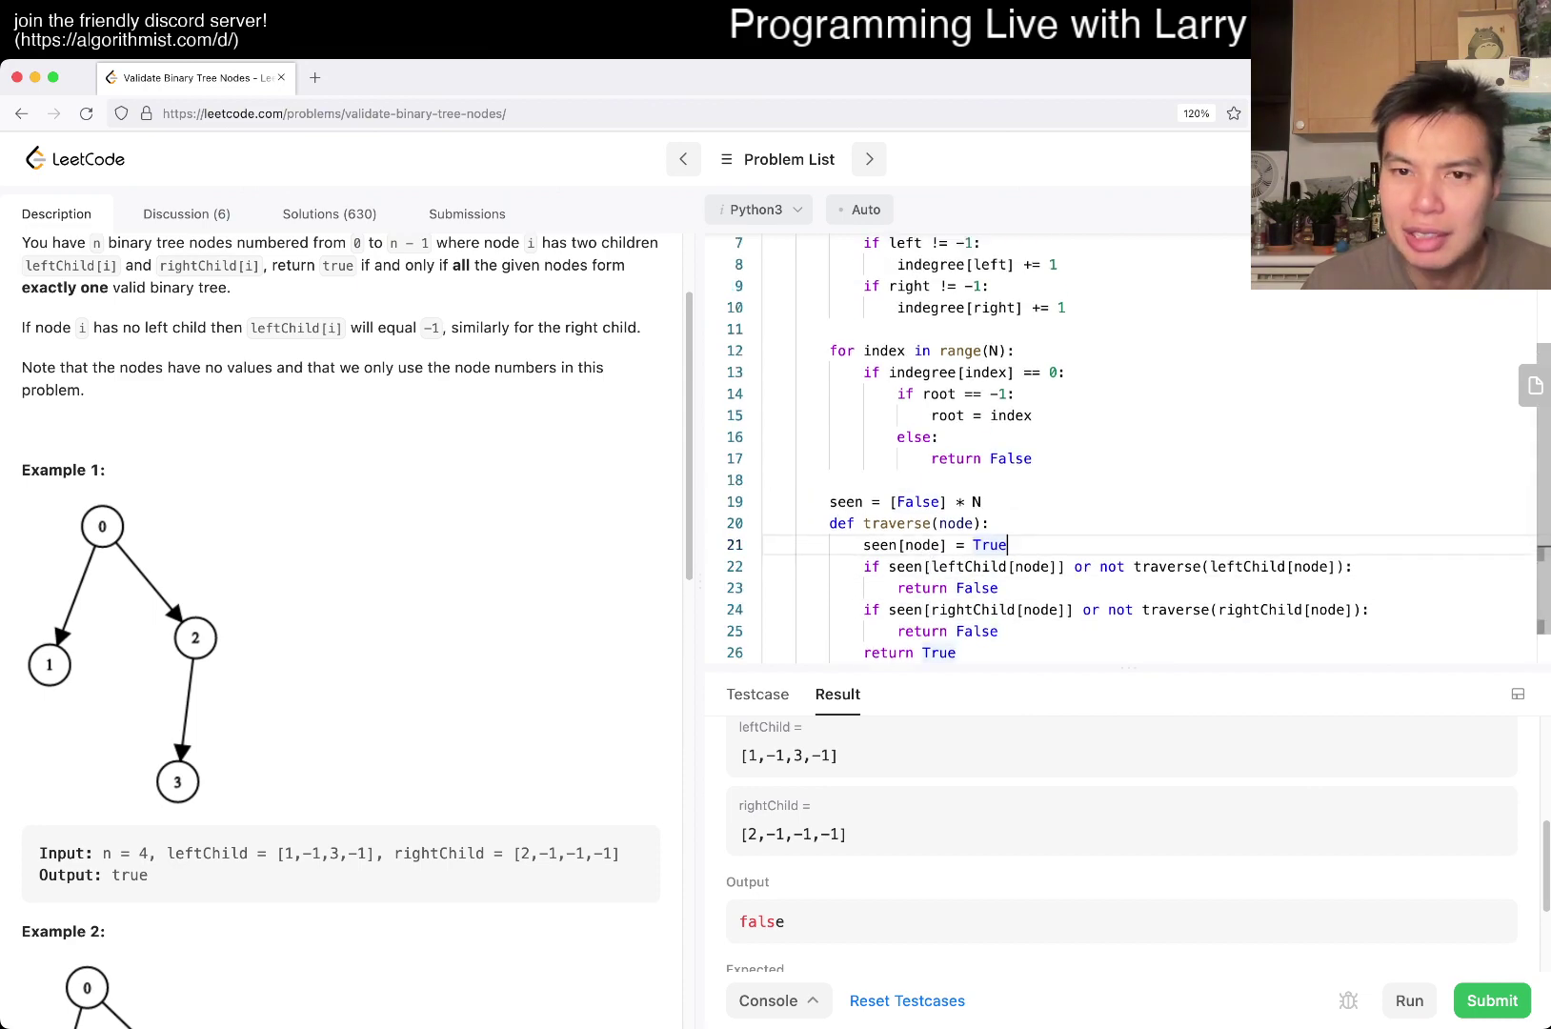
pyautogui.scroll(3, 1127, 484)
pyautogui.scroll(-5, 1127, 484)
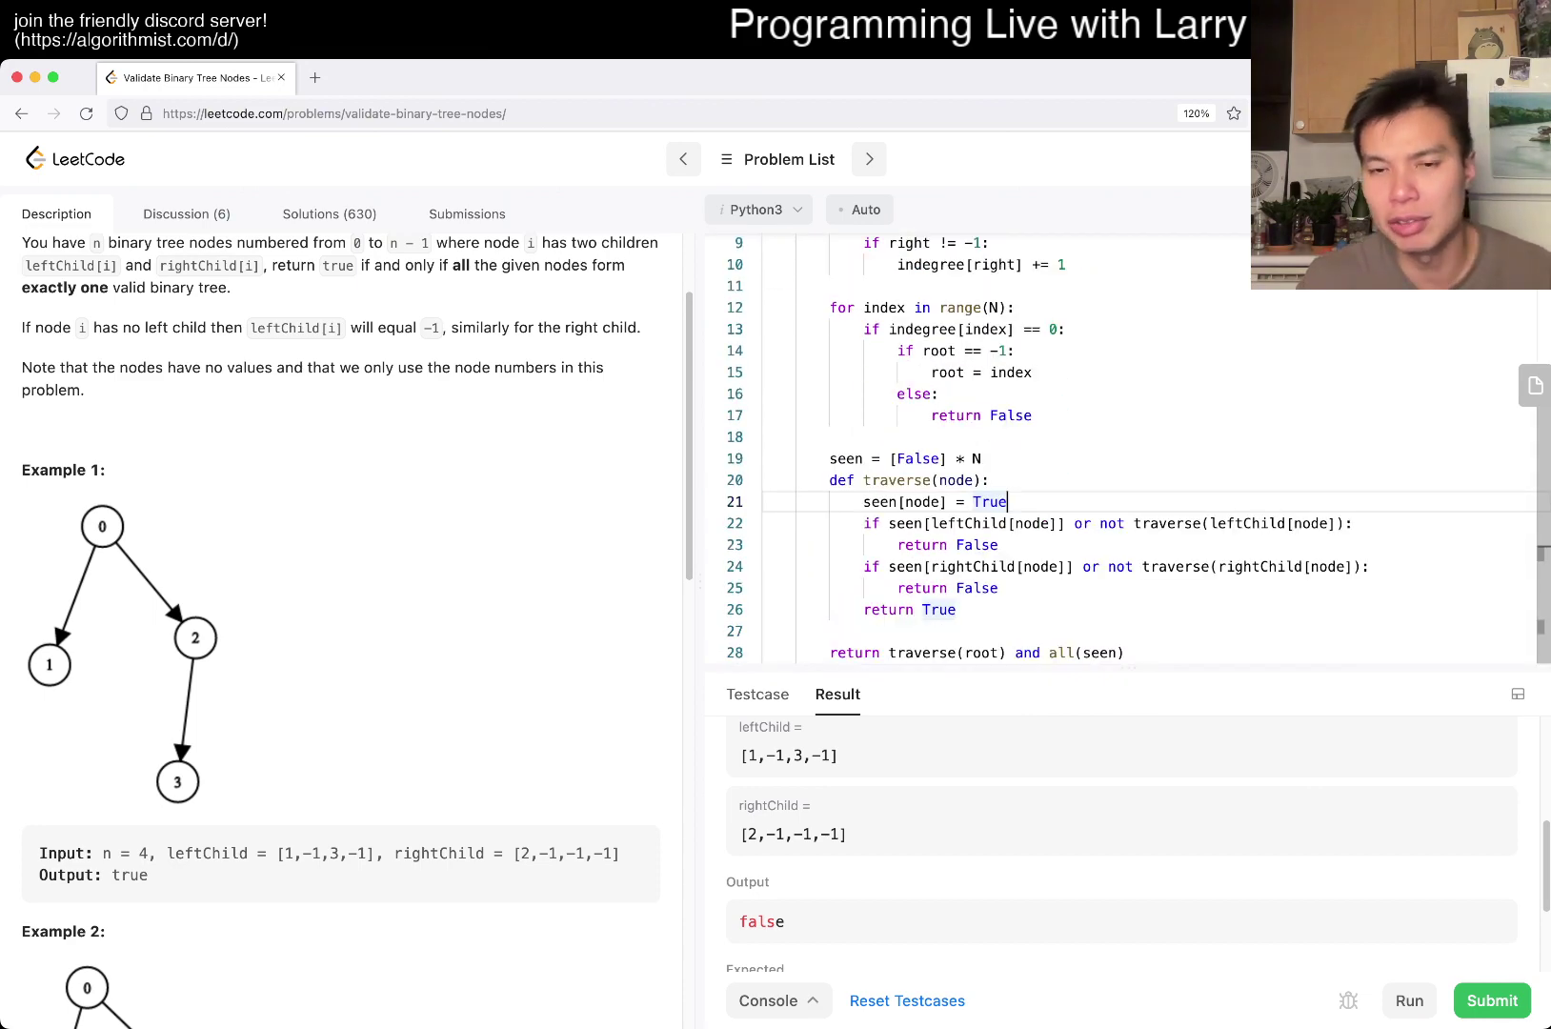
pyautogui.click(890, 524)
pyautogui.write('lef')
pyautogui.press('BackSpace')
pyautogui.press('BackSpace')
pyautogui.press('BackSpace')
pyautogui.scroll(5, 1128, 484)
pyautogui.doubleClick(905, 403)
pyautogui.scroll(-5, 1127, 484)
pyautogui.write('leftChil')
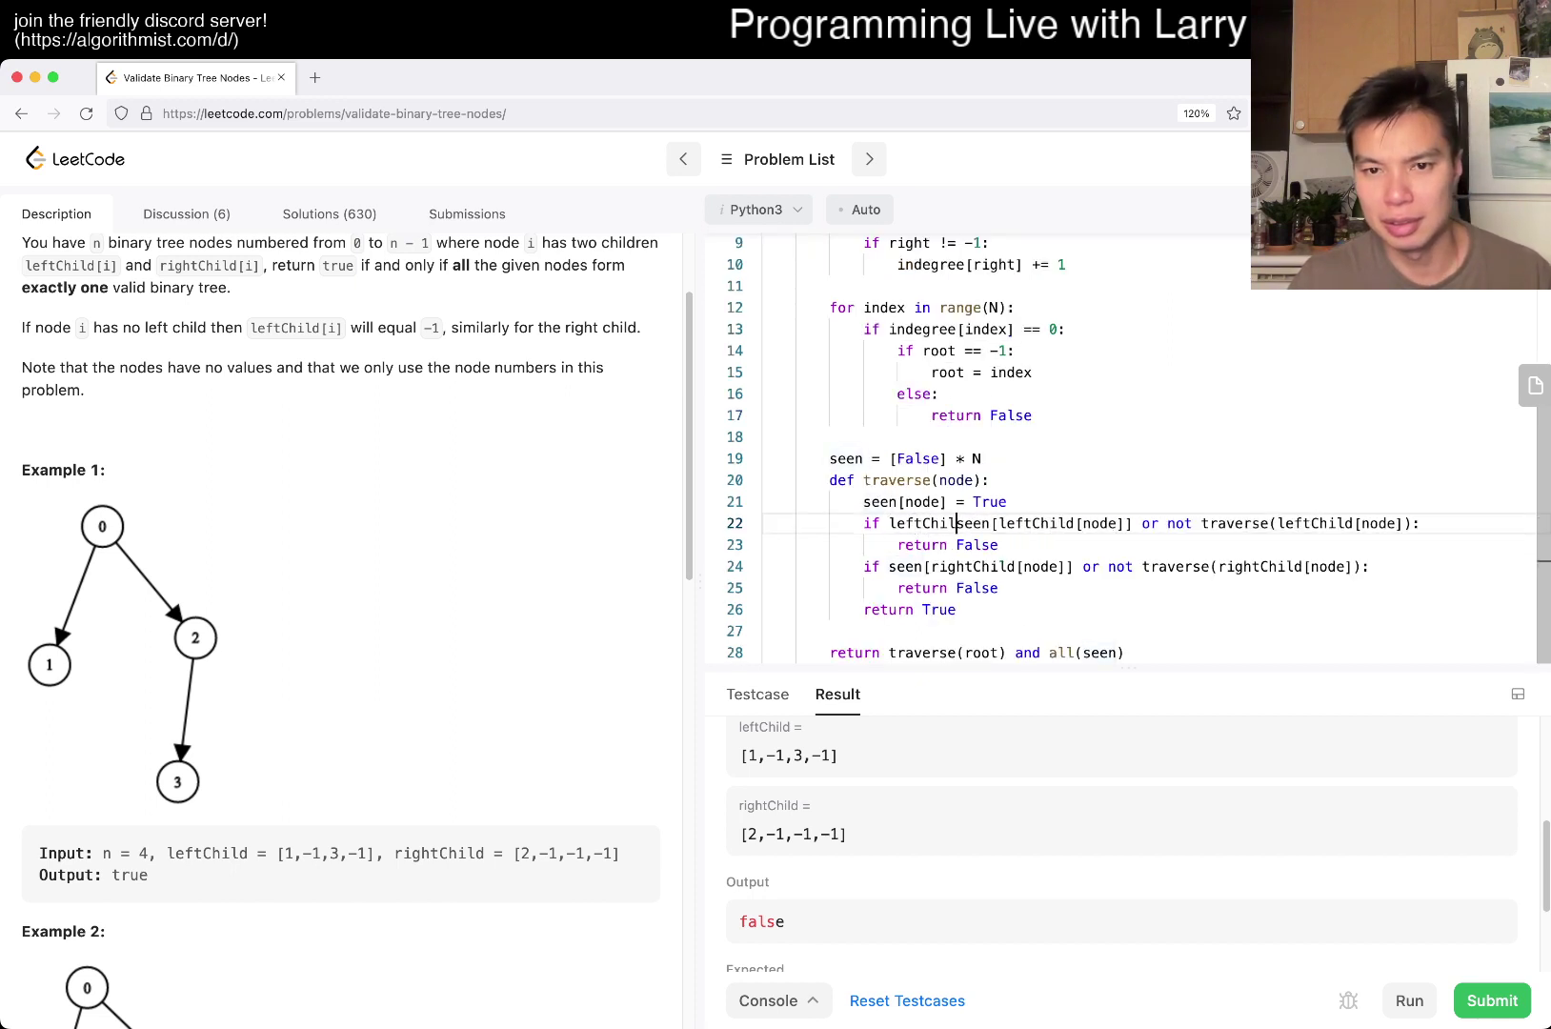
pyautogui.write('d[node]')
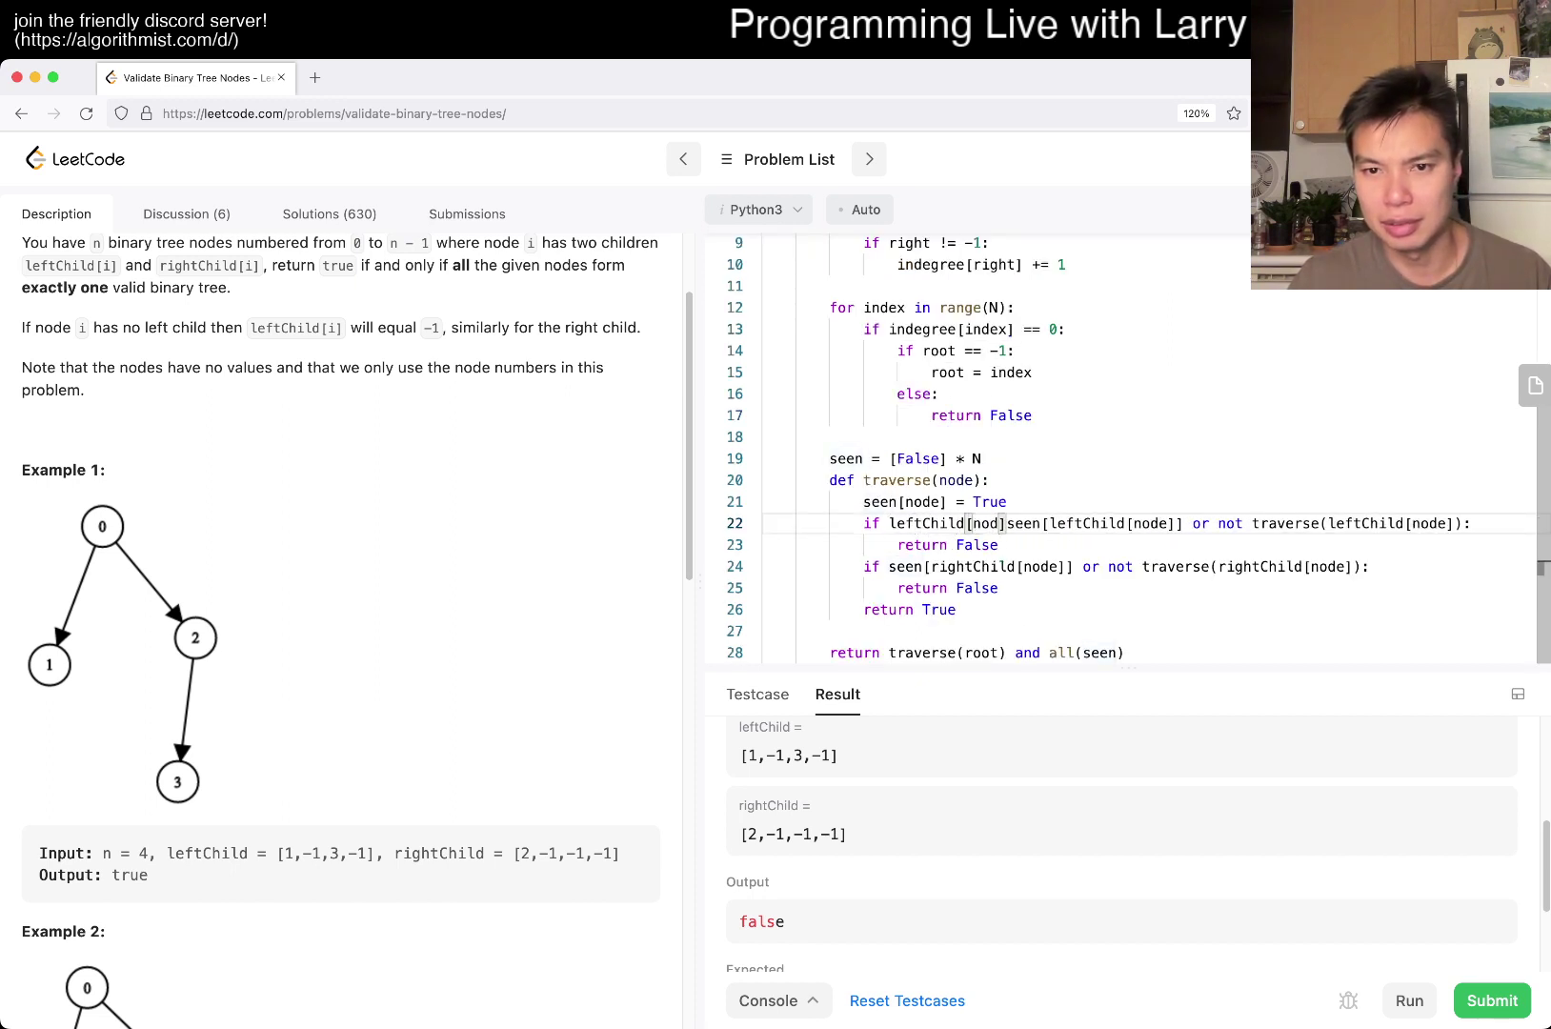
pyautogui.write(' != -1 ')
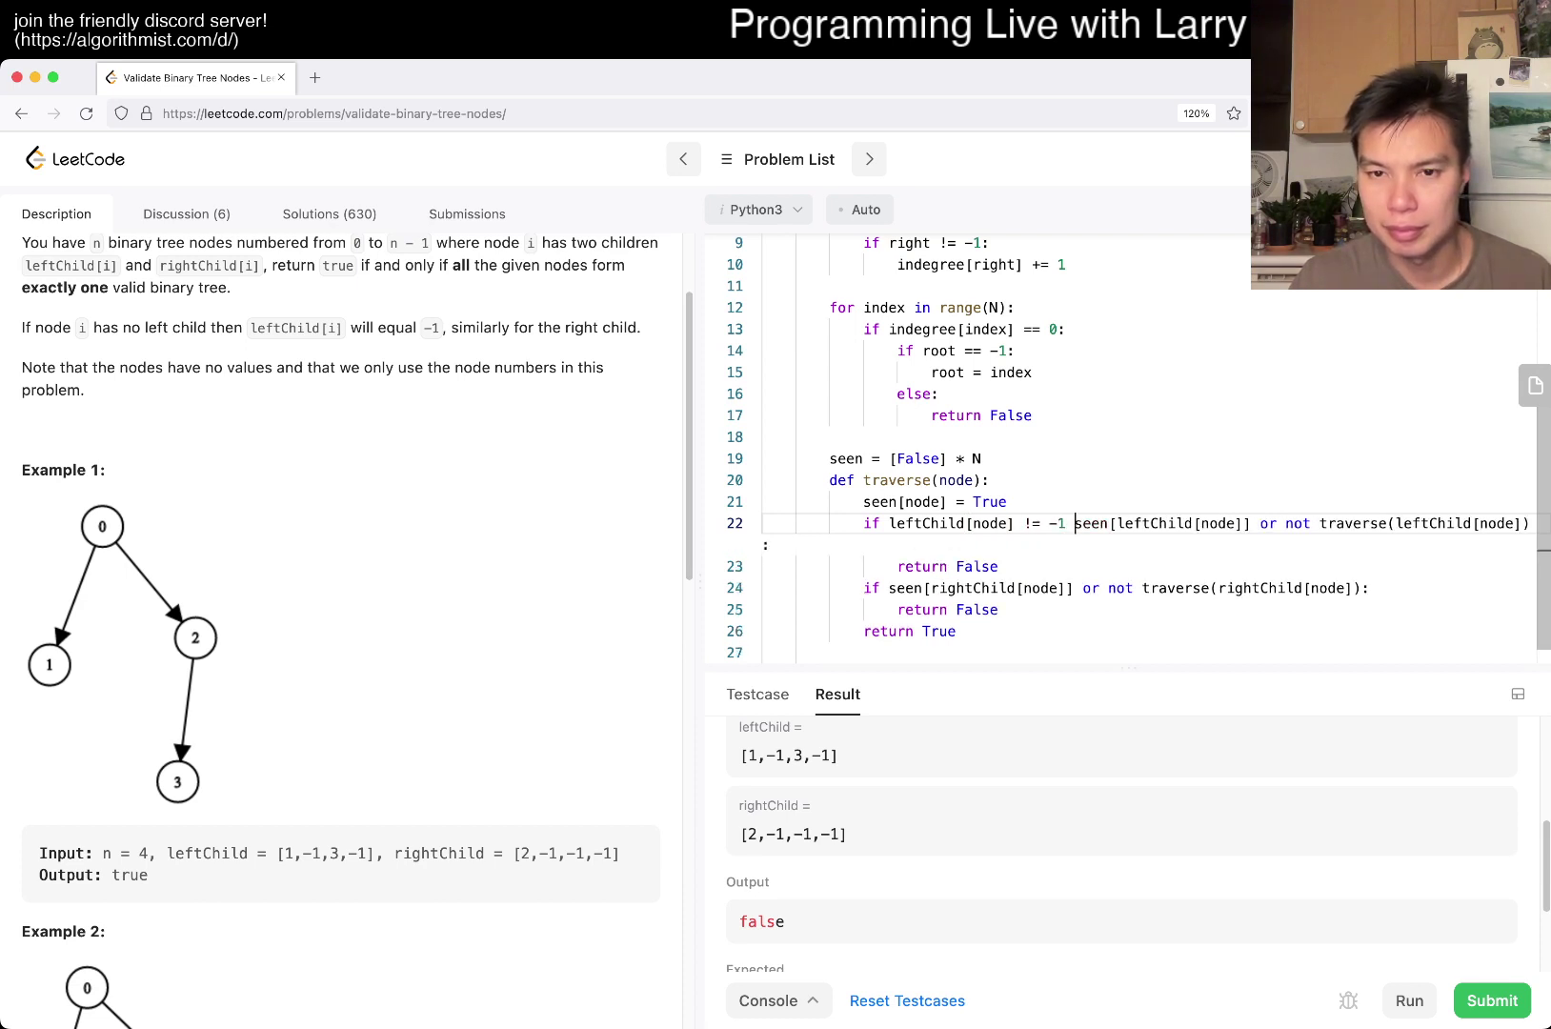
pyautogui.write('and (')
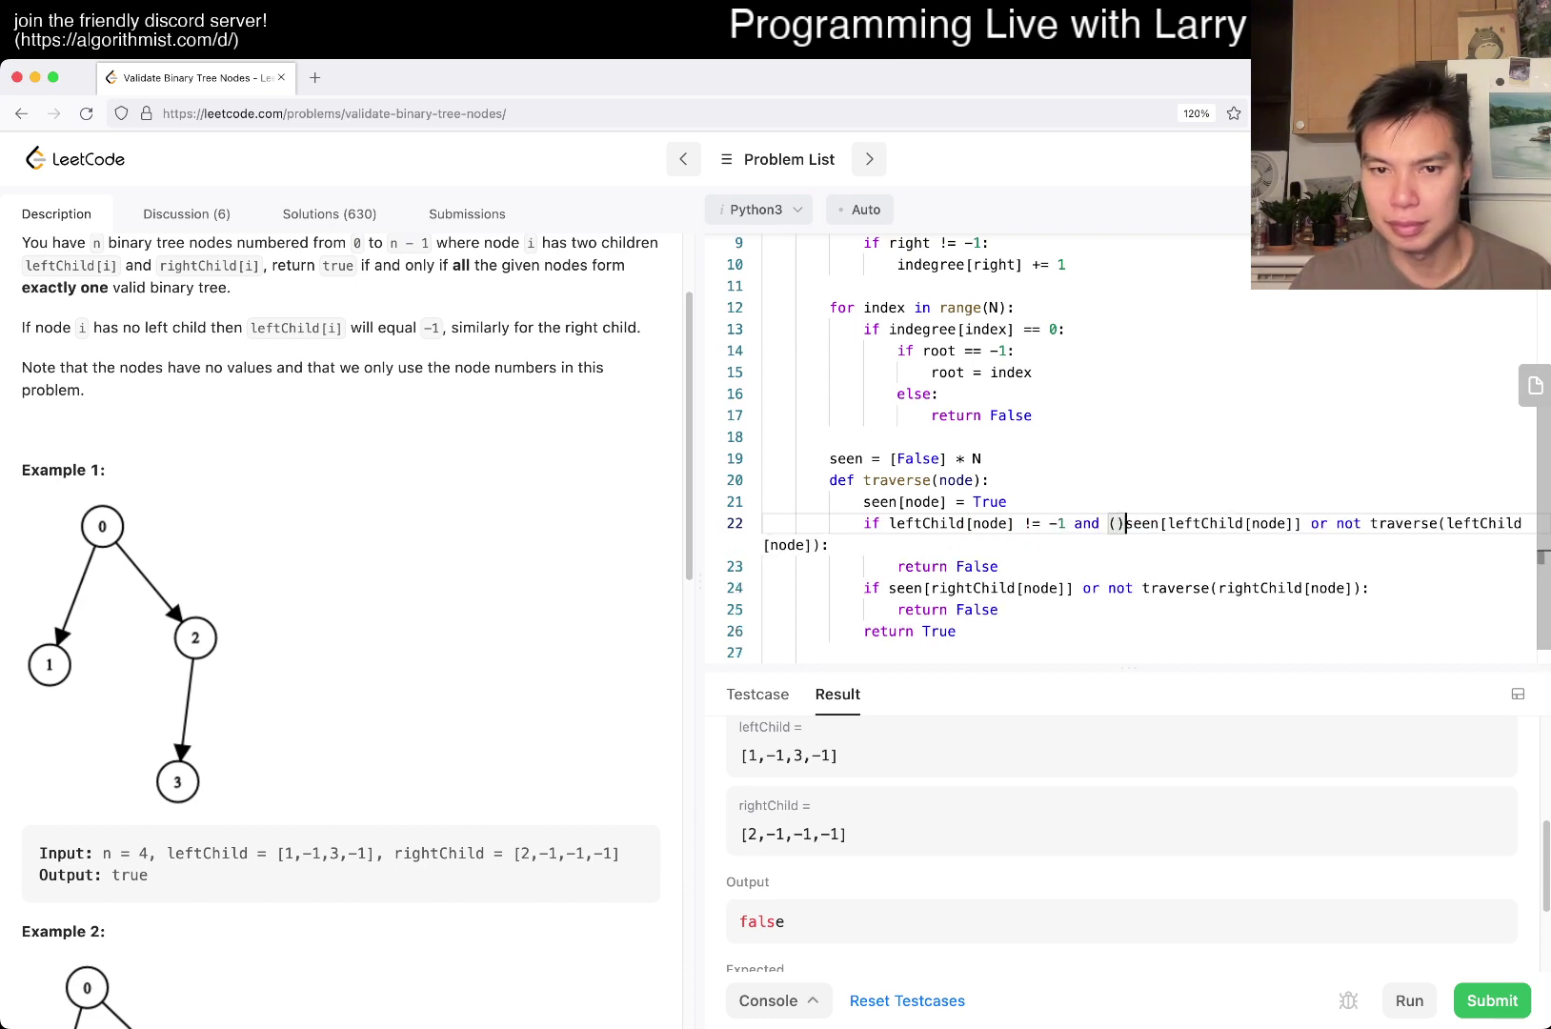
pyautogui.press('Delete')
pyautogui.press('End')
pyautogui.press('Left')
pyautogui.write(')')
# Step: Guard the right-child condition with 'rightChild[node] != -1 and (...)'
pyautogui.press('Down')
pyautogui.press('Down')
pyautogui.press('Home')
pyautogui.write('rightChild[node] != -')
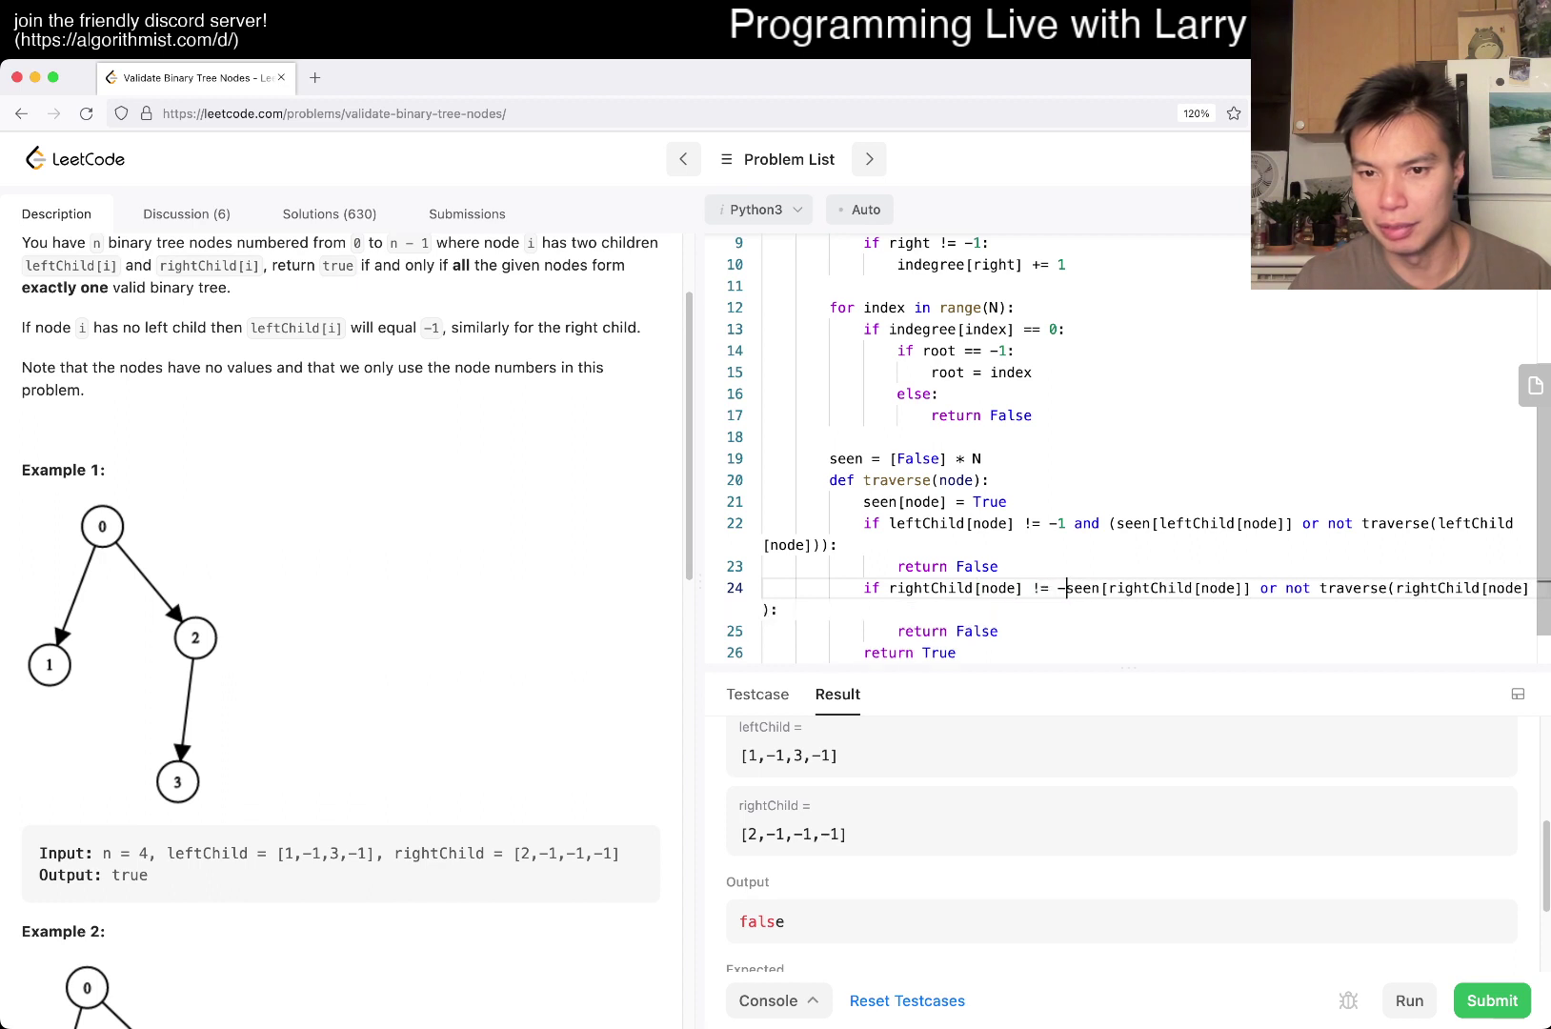
pyautogui.write('1 and (')
pyautogui.press('End')
pyautogui.press('Left')
pyautogui.write(')')
# Step: Submit the solution, get it accepted at 882 ms, and return to the Description tab
pyautogui.hotkey('ctrl', 'Return')
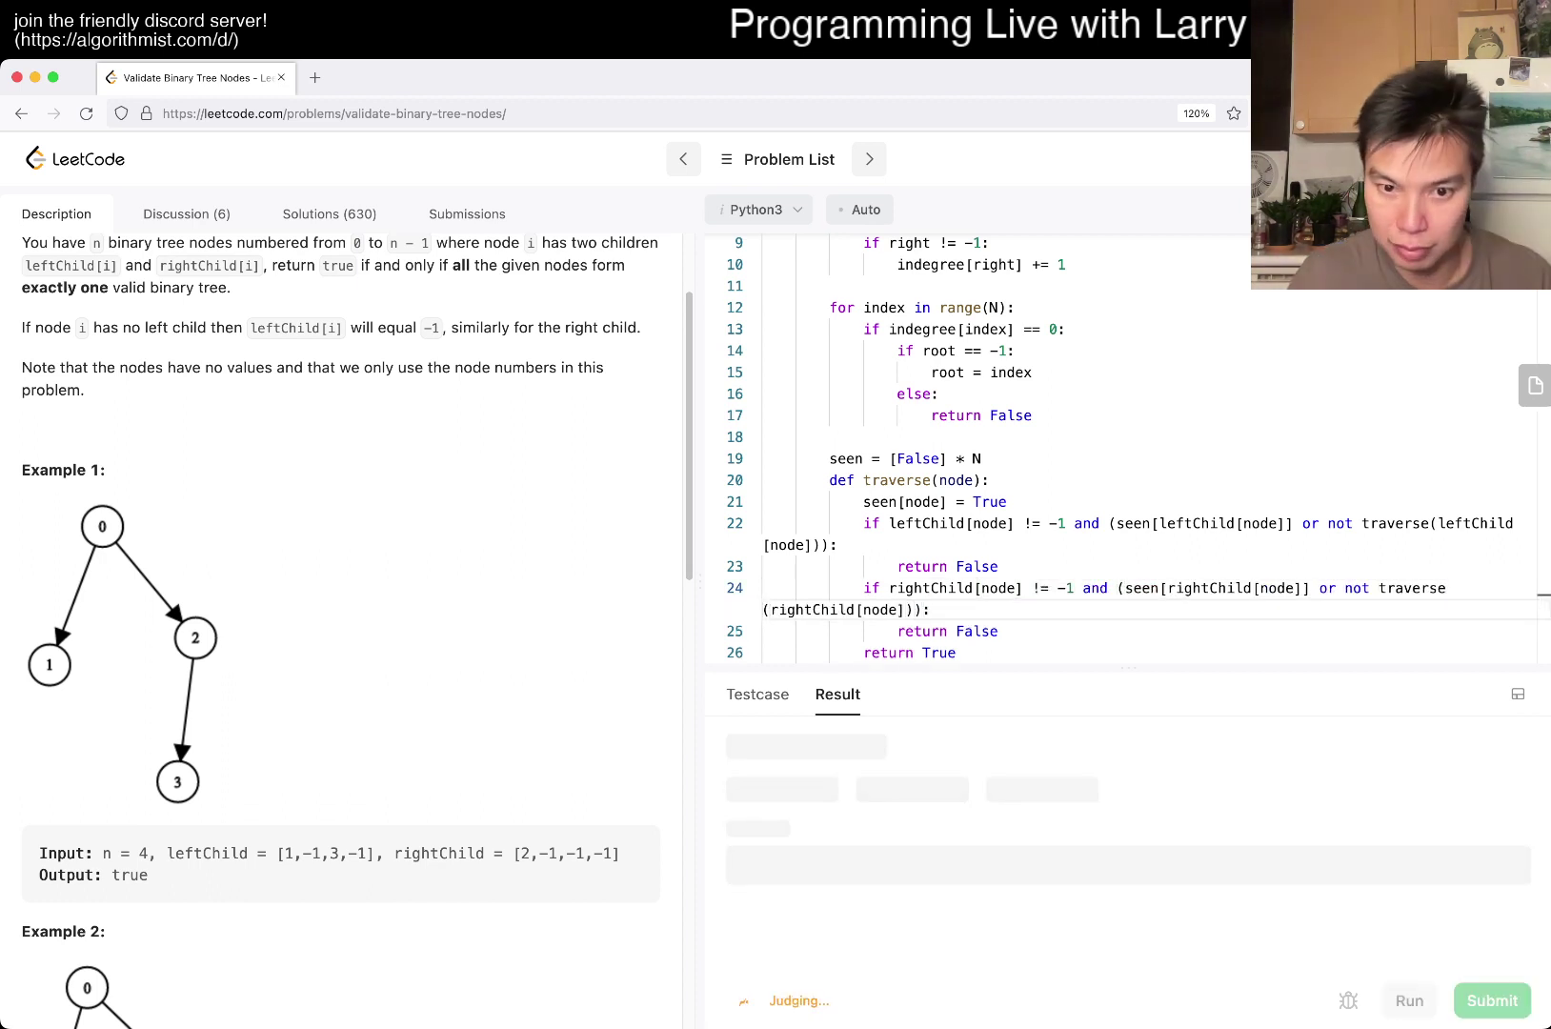
pyautogui.hotkey('ctrl', 'Return')
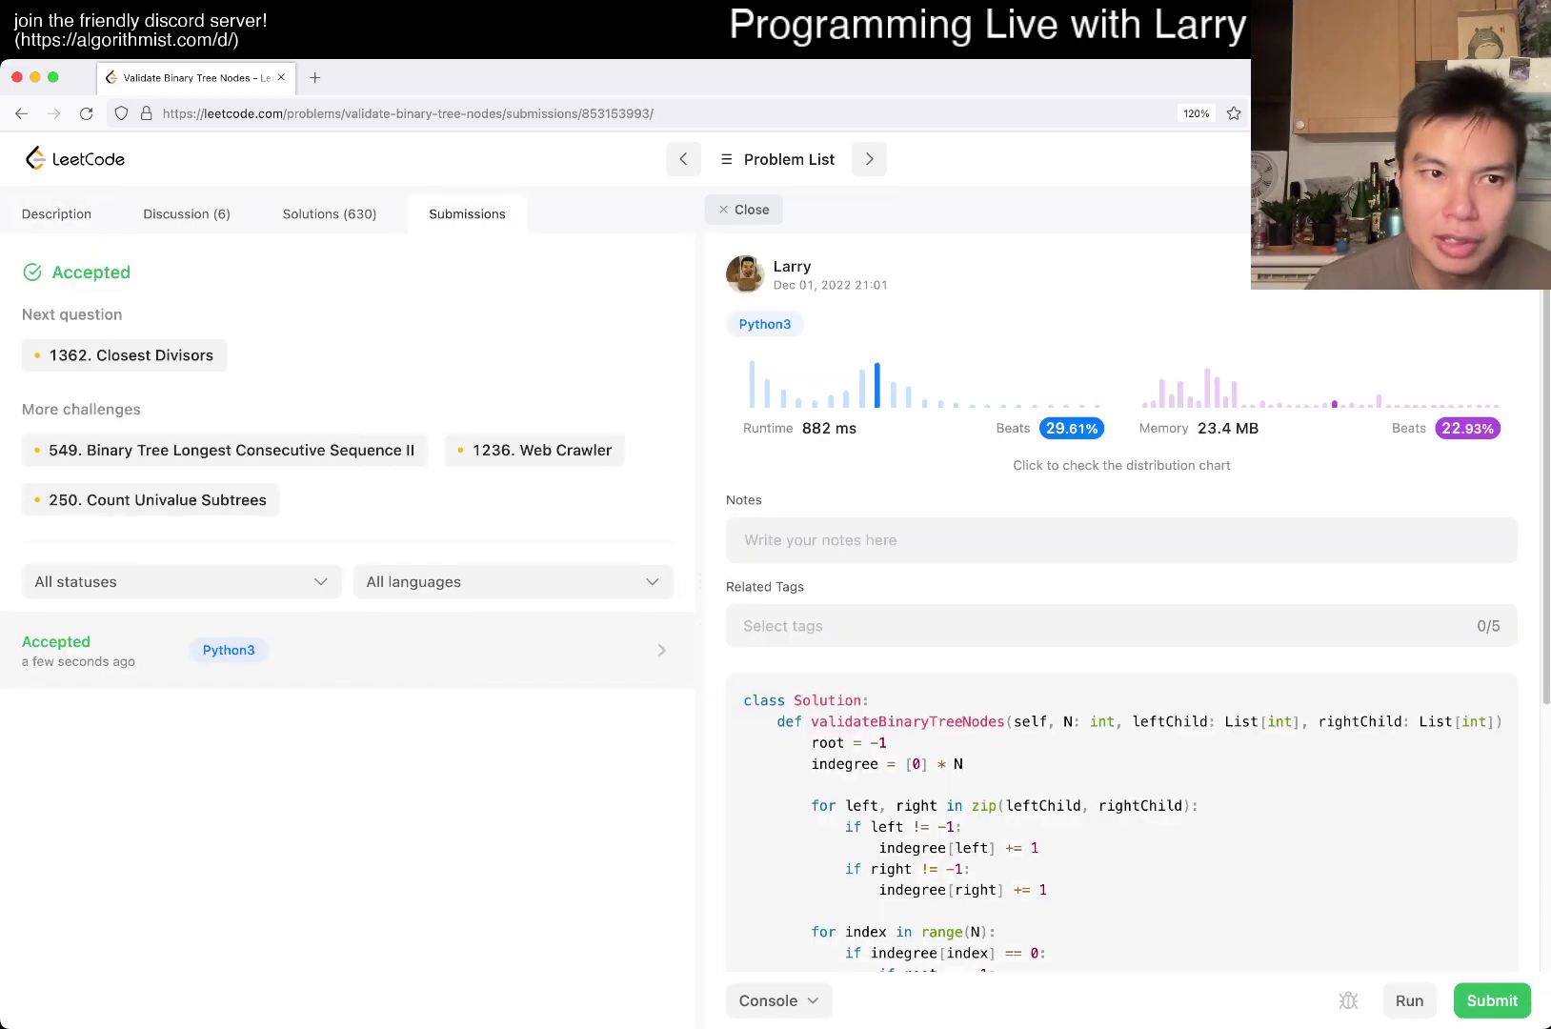
pyautogui.click(56, 213)
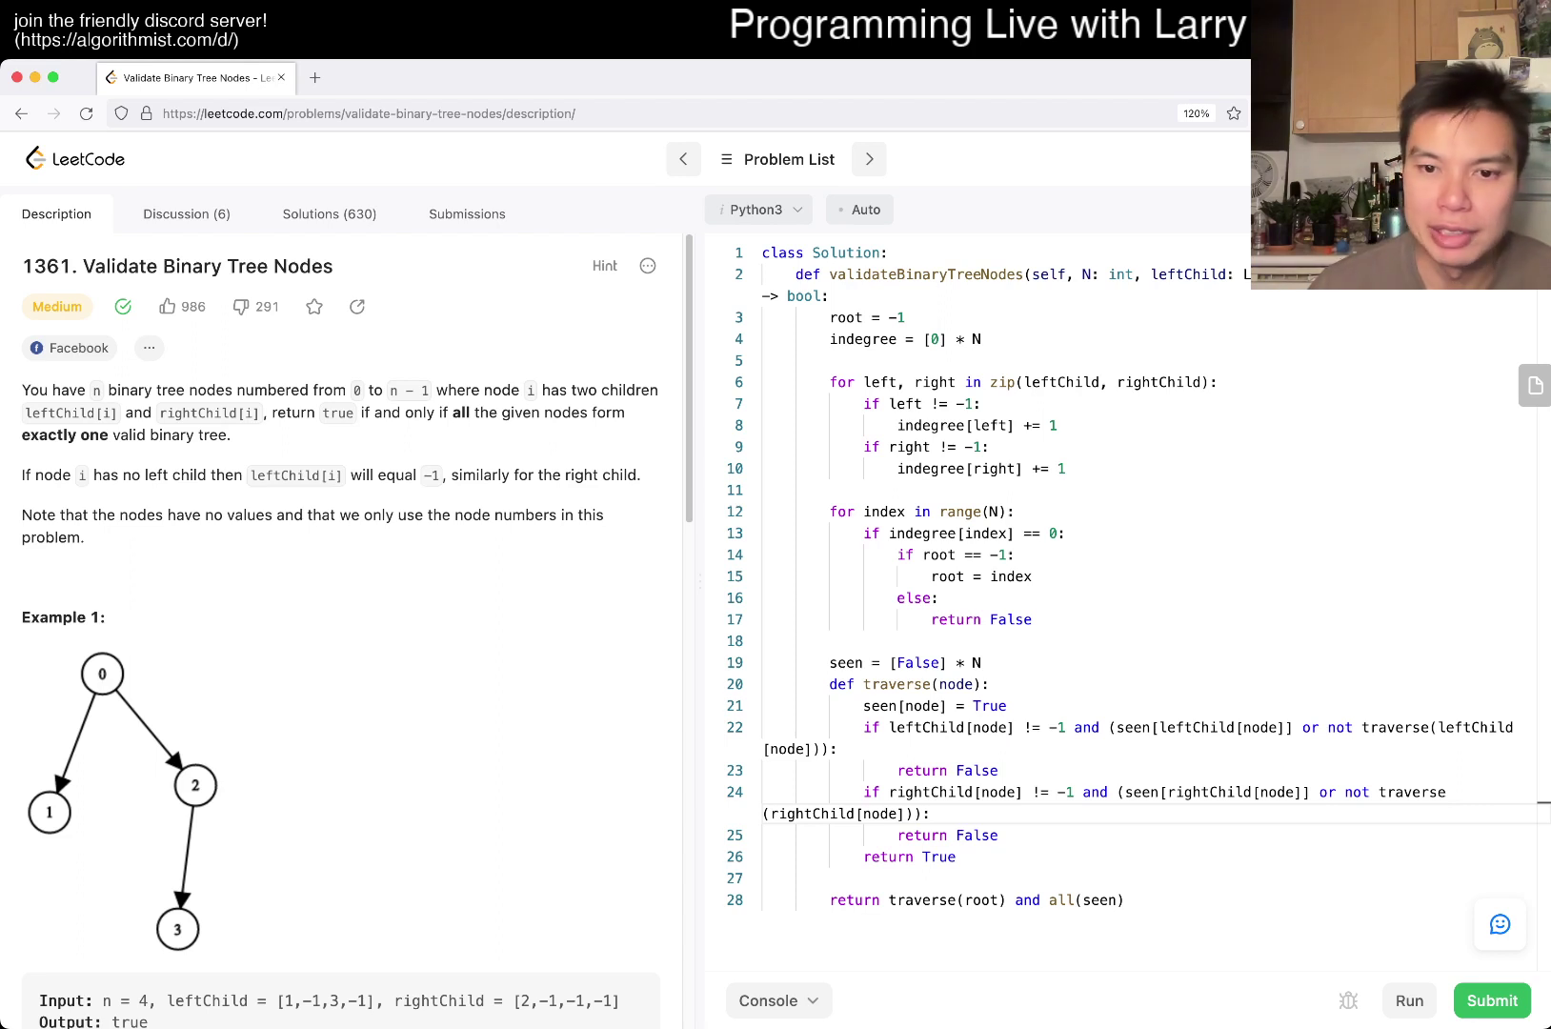
pyautogui.moveTo(829, 684); pyautogui.dragTo(956, 857)
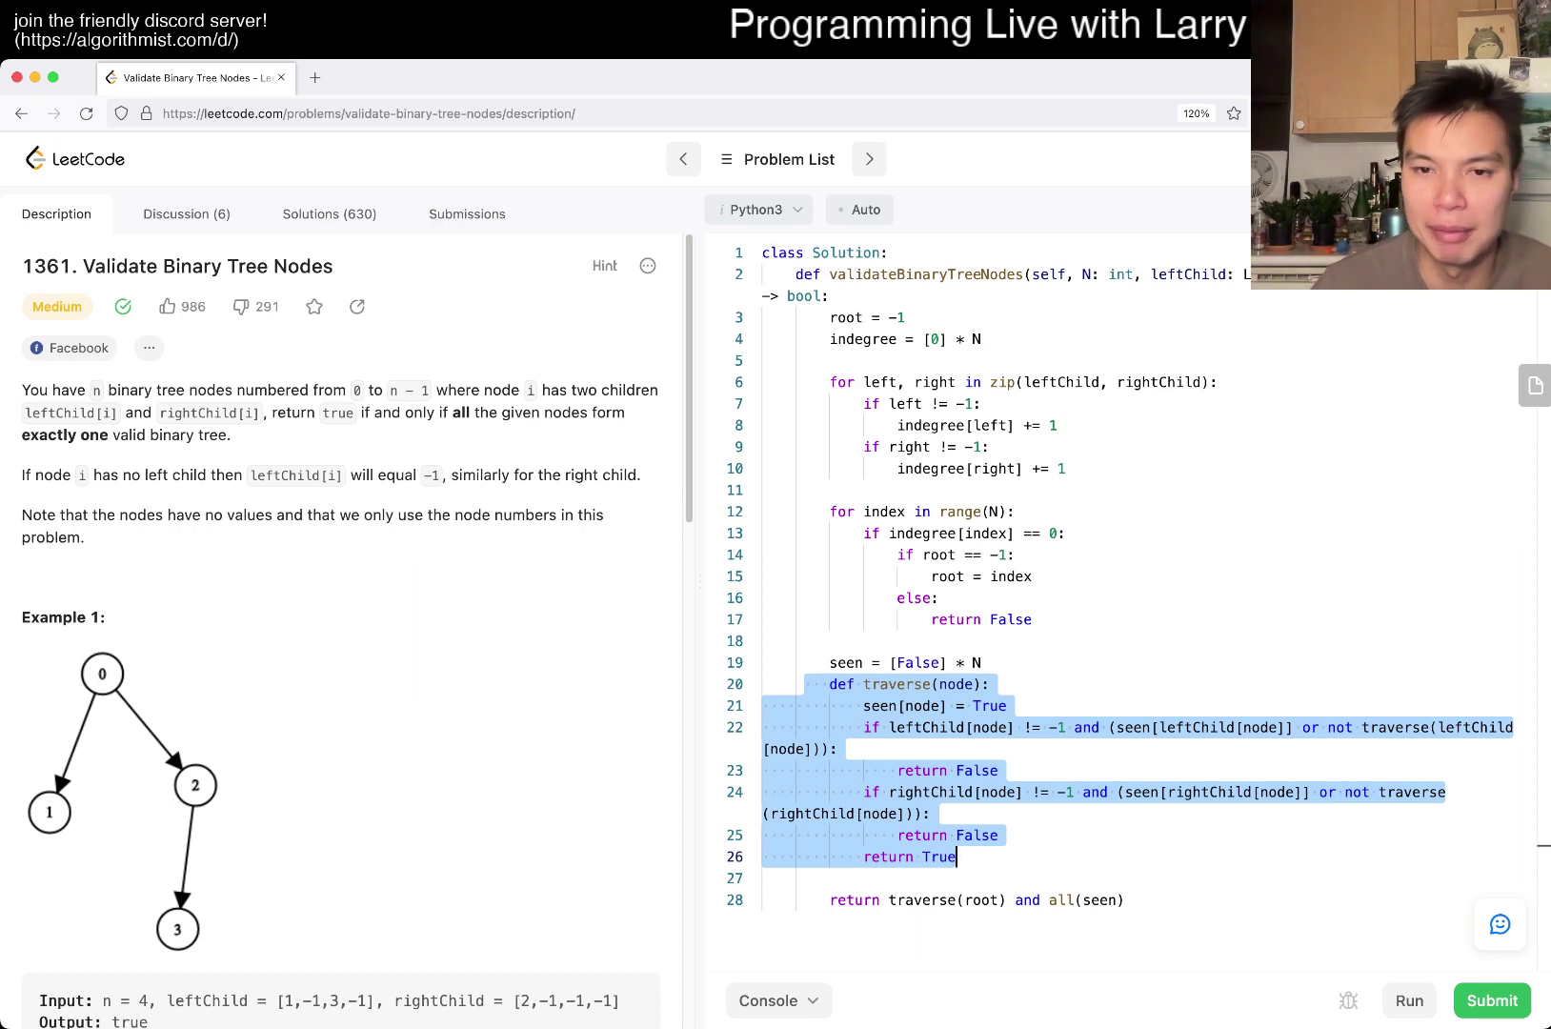
pyautogui.click(776, 640)
pyautogui.moveTo(829, 663); pyautogui.dragTo(999, 836)
pyautogui.click(998, 835)
pyautogui.moveTo(982, 662); pyautogui.dragTo(829, 662)
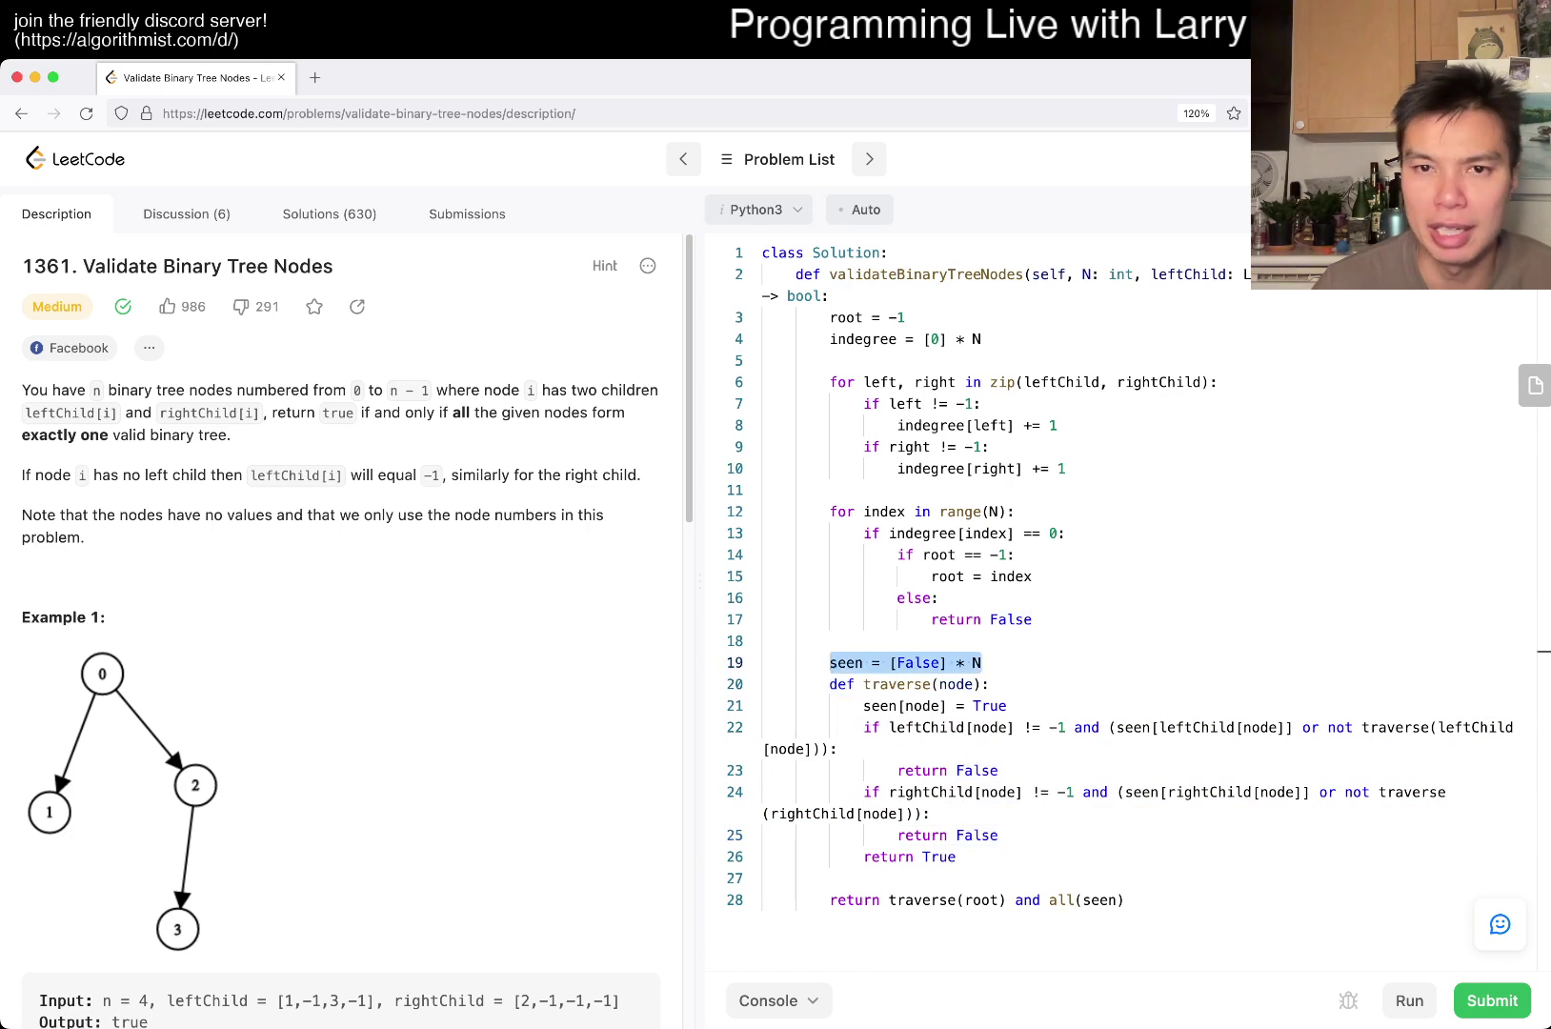
pyautogui.moveTo(829, 339); pyautogui.dragTo(981, 339)
pyautogui.click(763, 359)
pyautogui.hotkey('shift', 'Down')
pyautogui.hotkey('shift', 'Down')
pyautogui.hotkey('shift', 'Down')
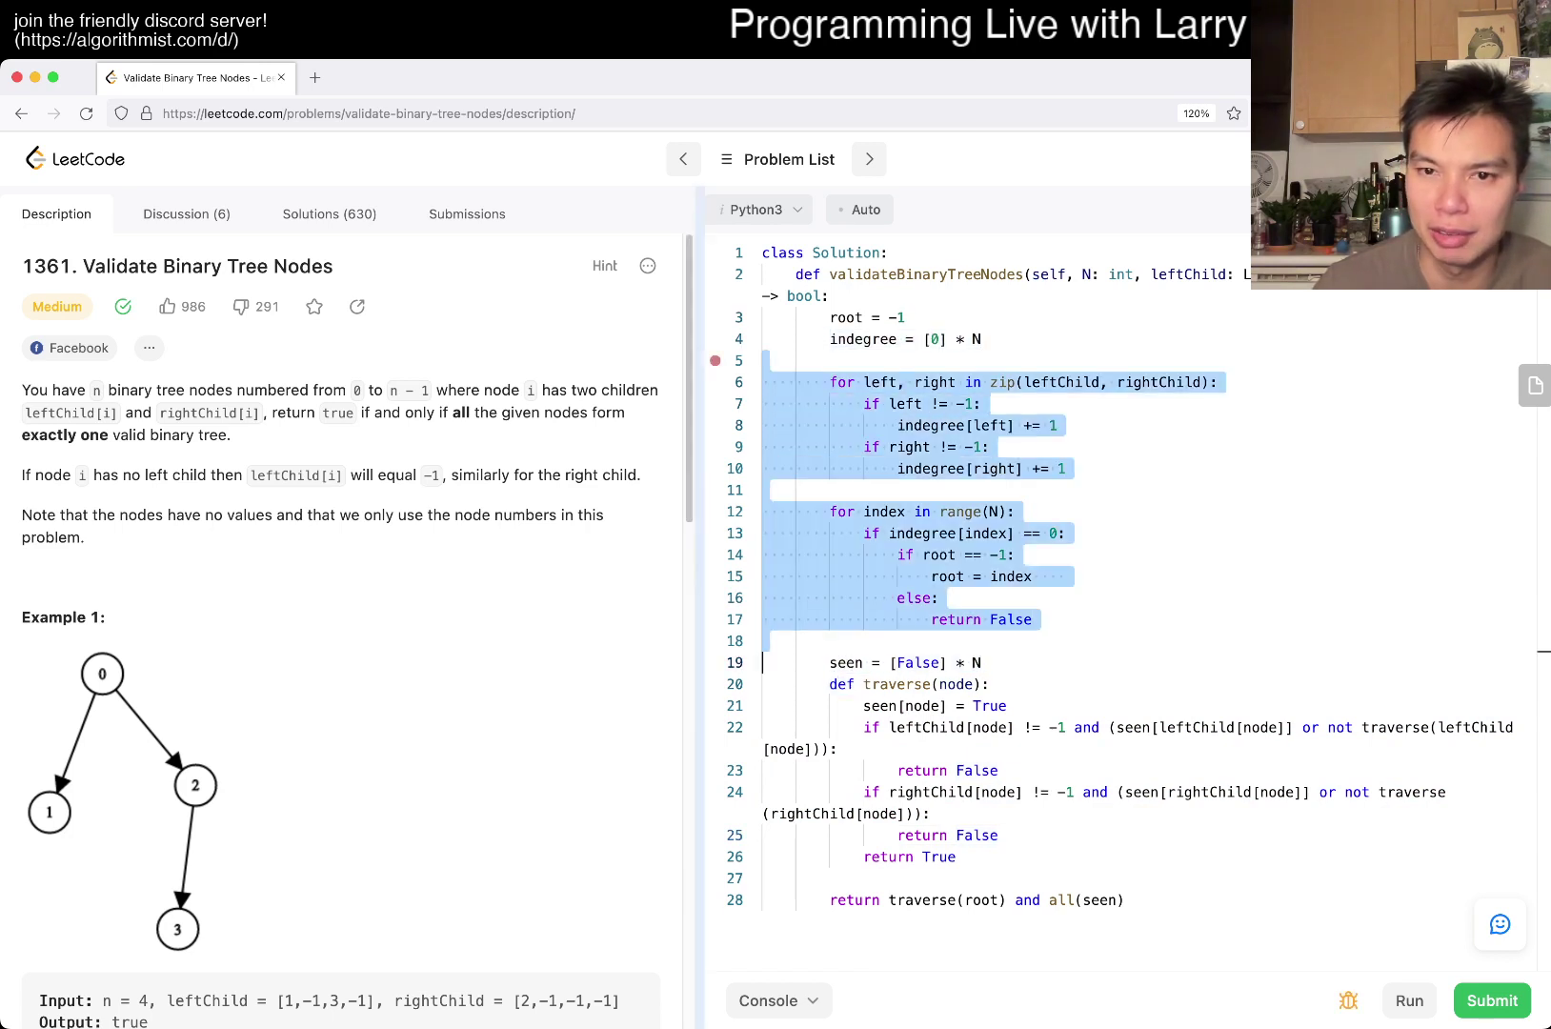
pyautogui.click(1212, 619)
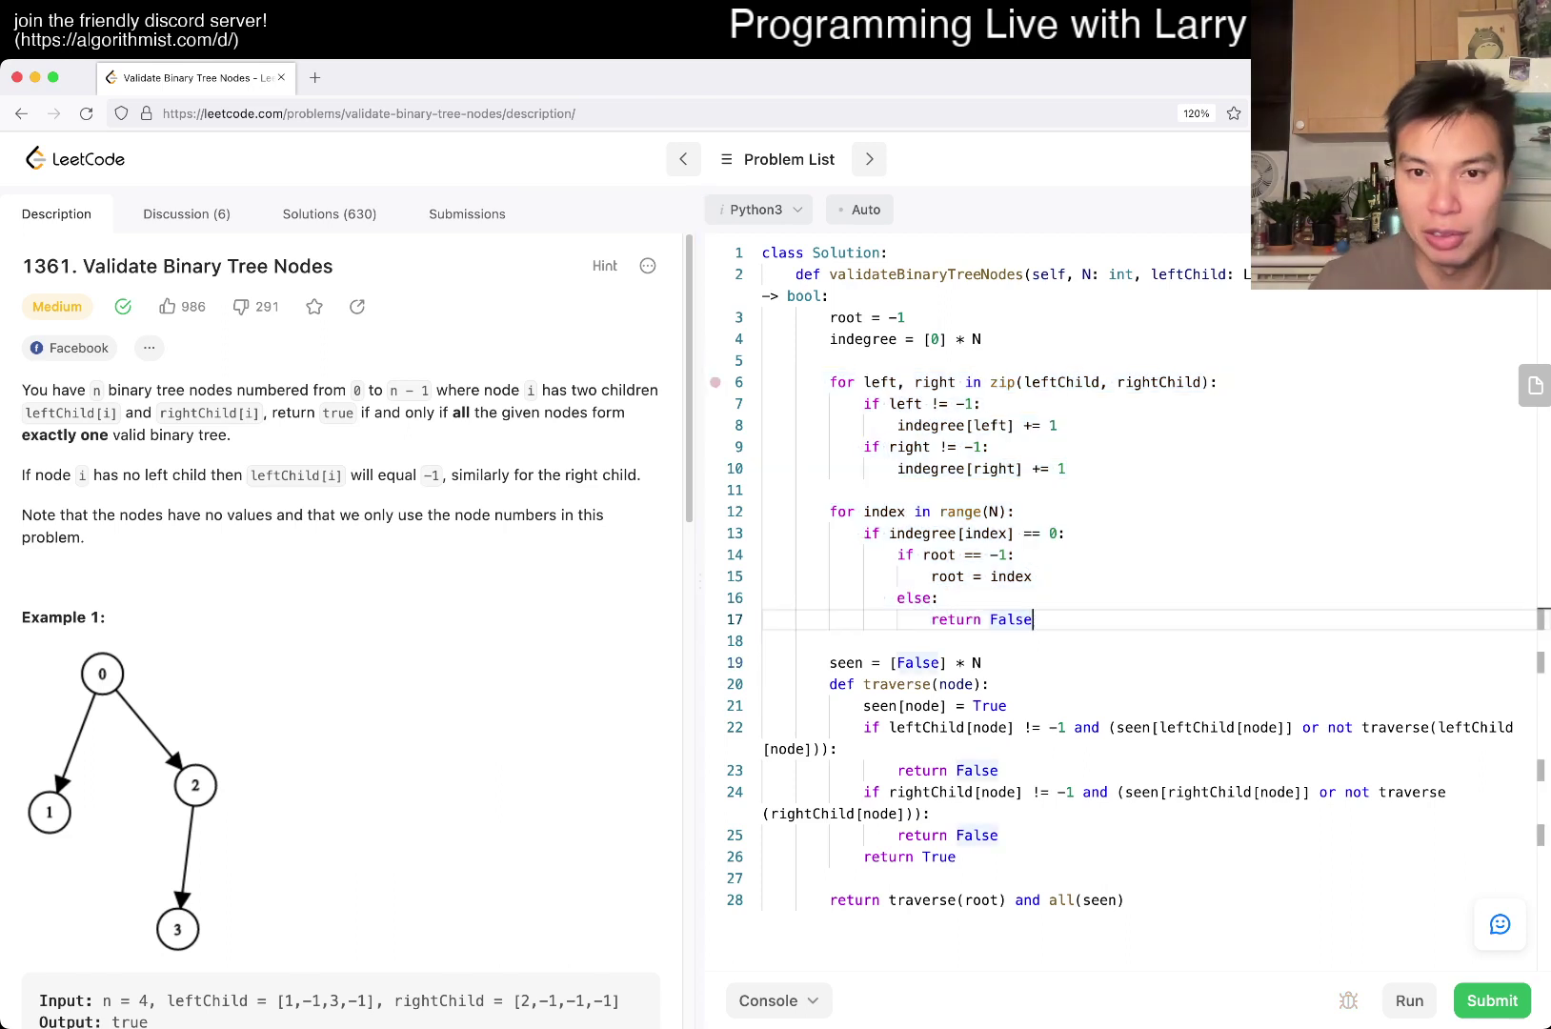
pyautogui.press('Down')
pyautogui.press('Down')
pyautogui.press('Down')
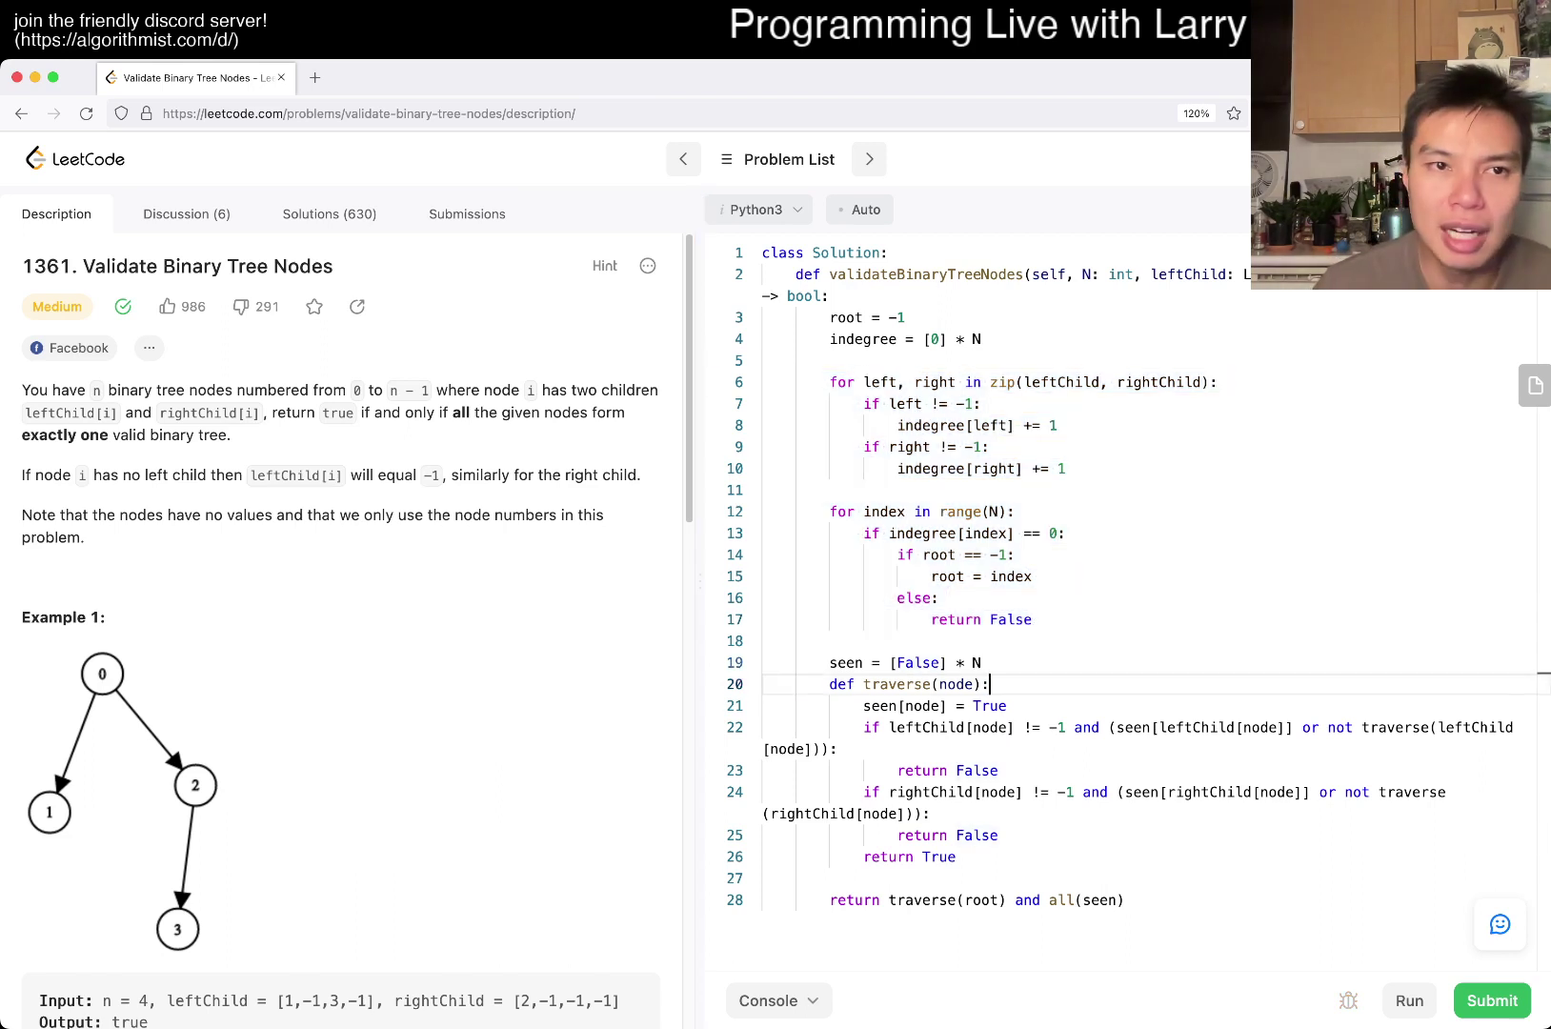